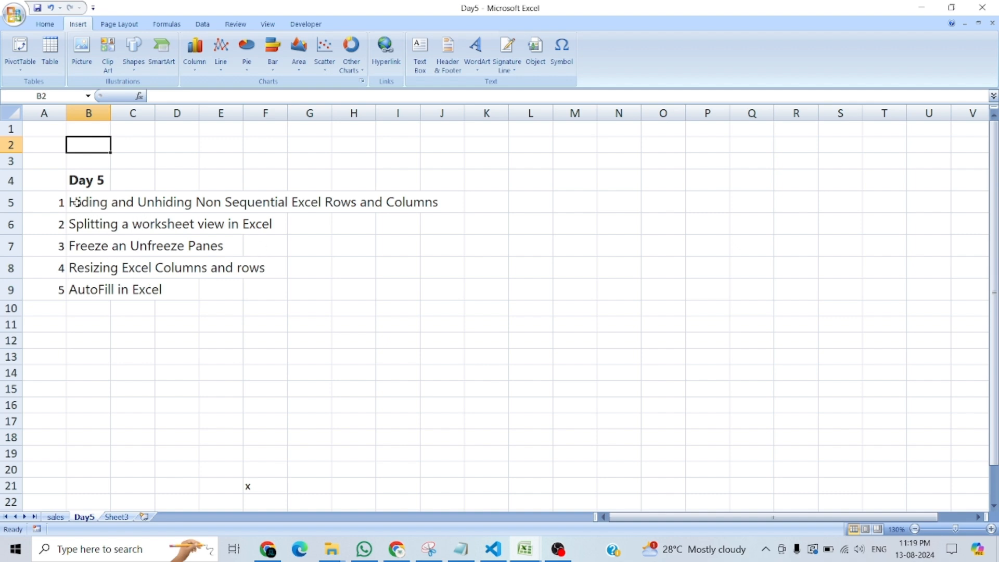
Auto-fit column B to the width of the Day 5 topic list.
drag(76, 202, 79, 291)
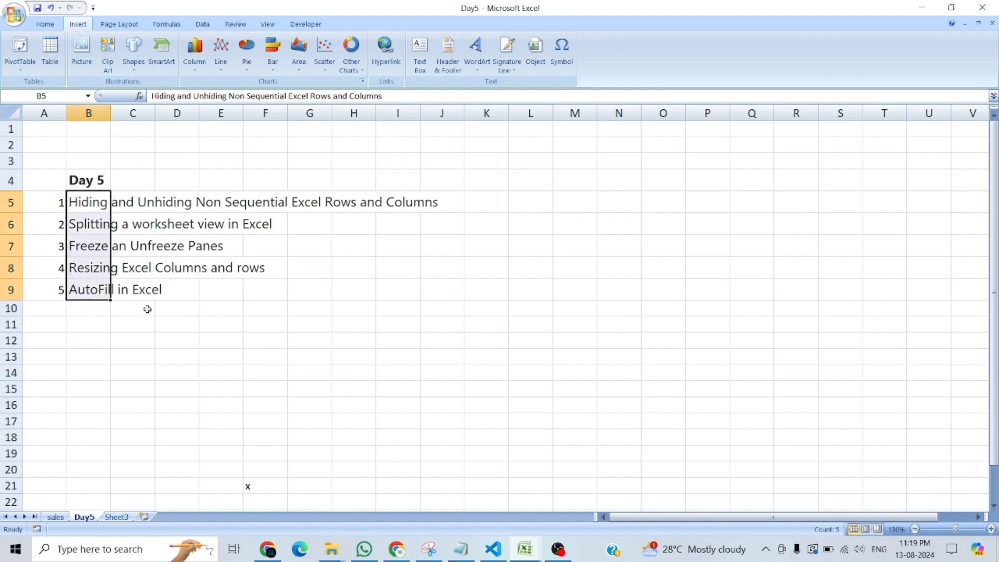
double_click(110, 113)
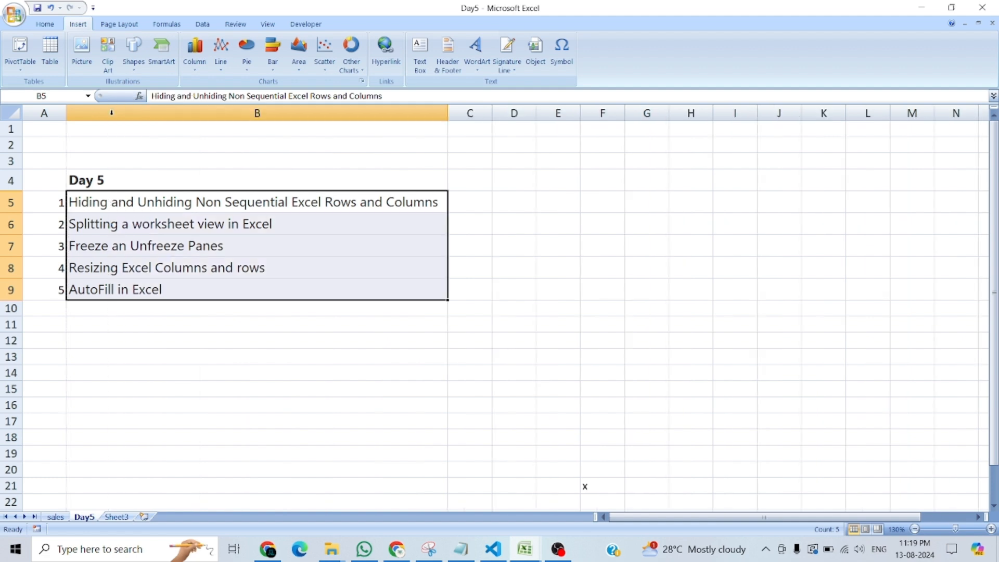
click(341, 373)
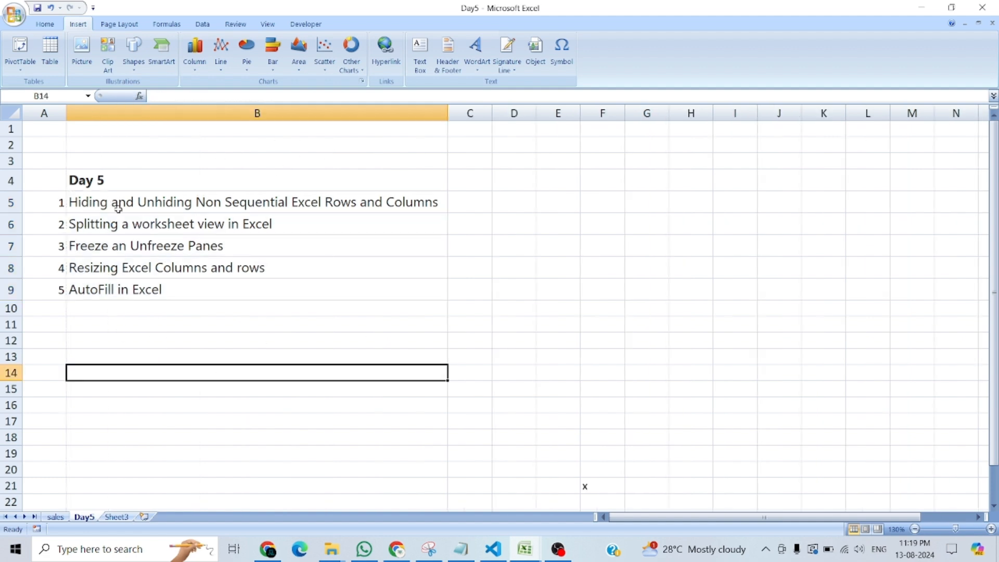
click(117, 204)
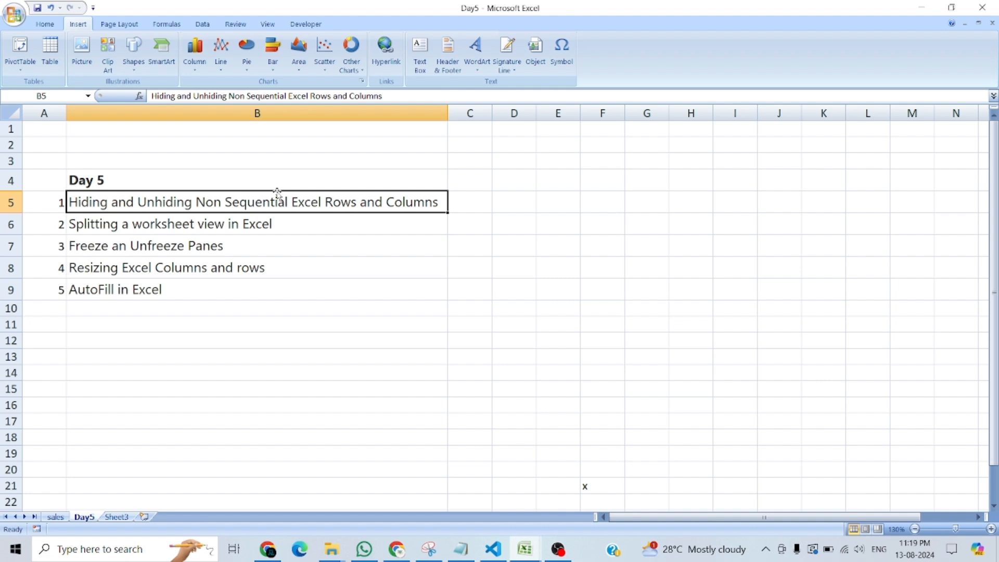
click(531, 113)
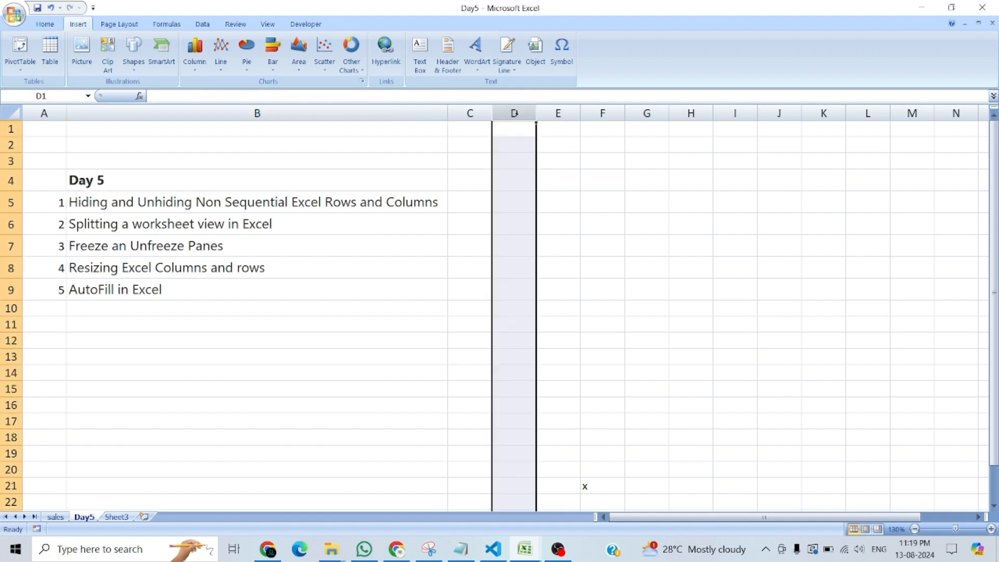
shift+click(555, 110)
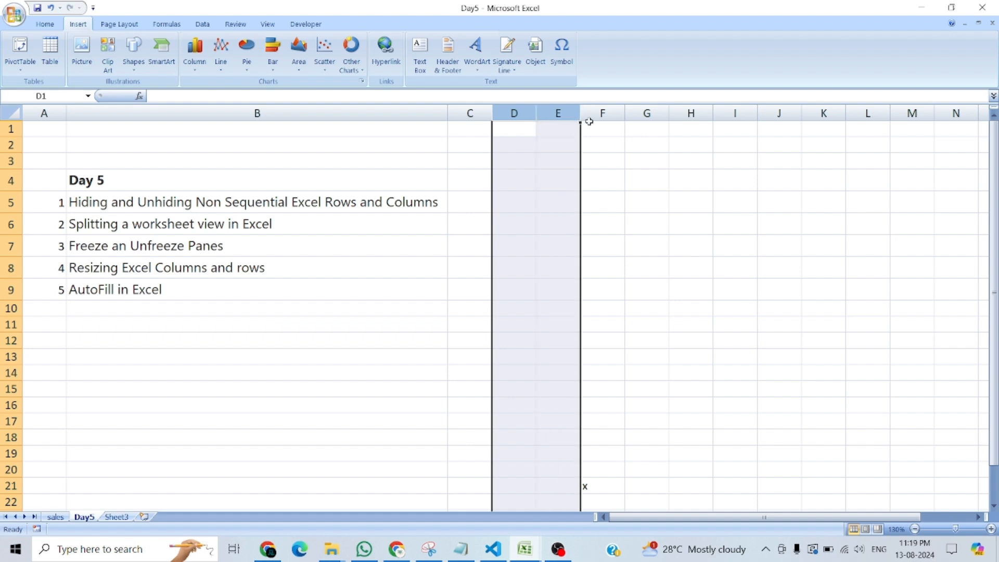
click(627, 161)
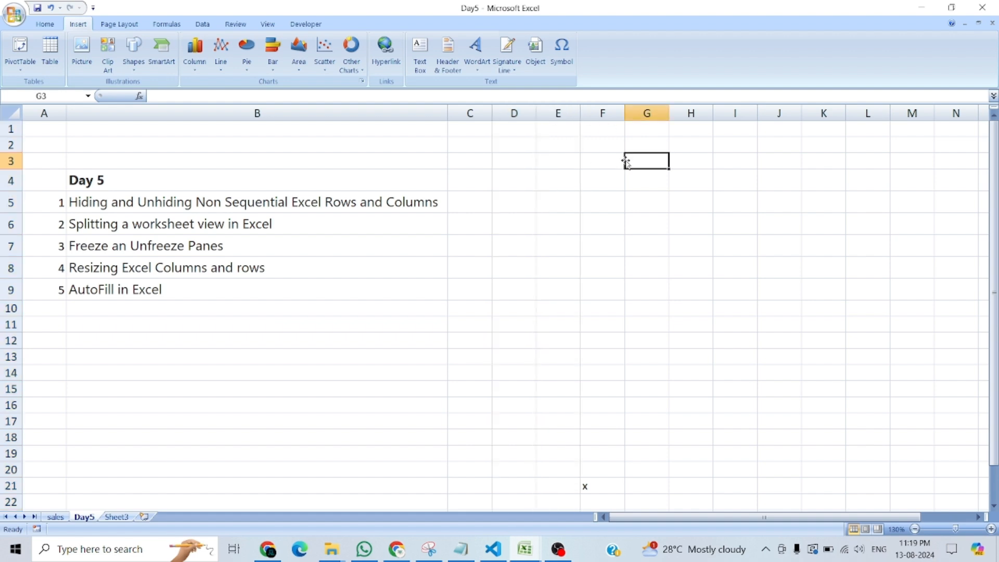
click(472, 112)
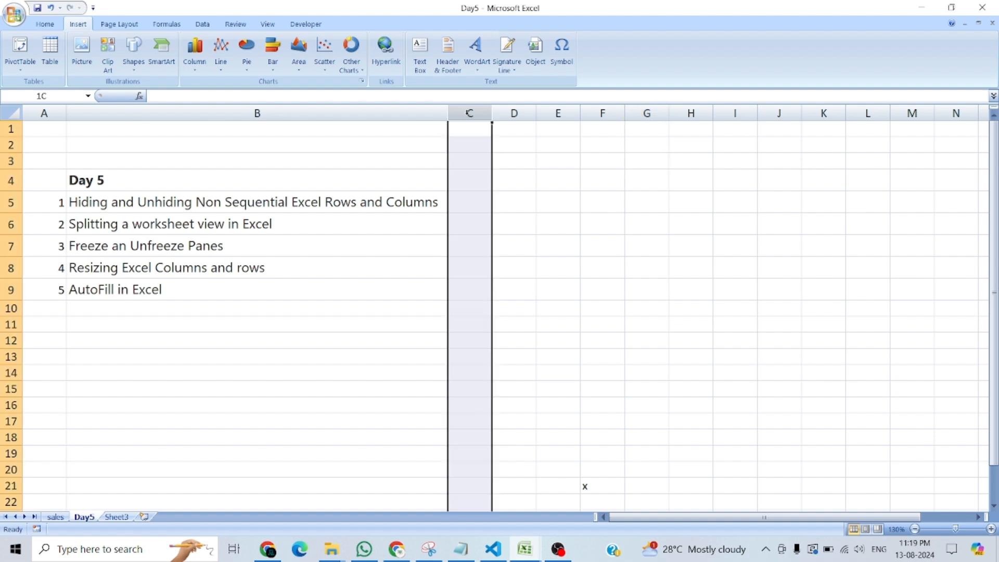
click(603, 113)
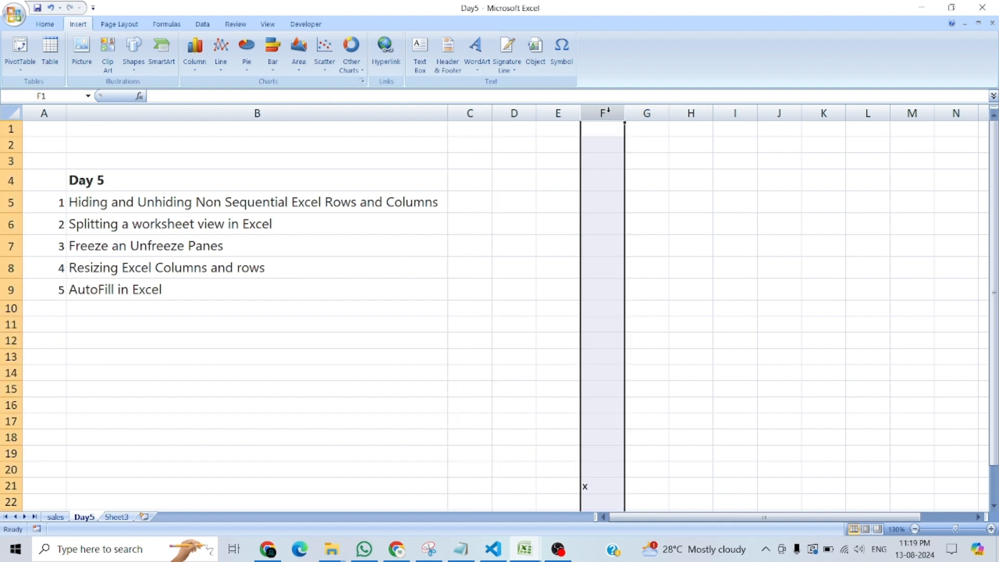
click(470, 113)
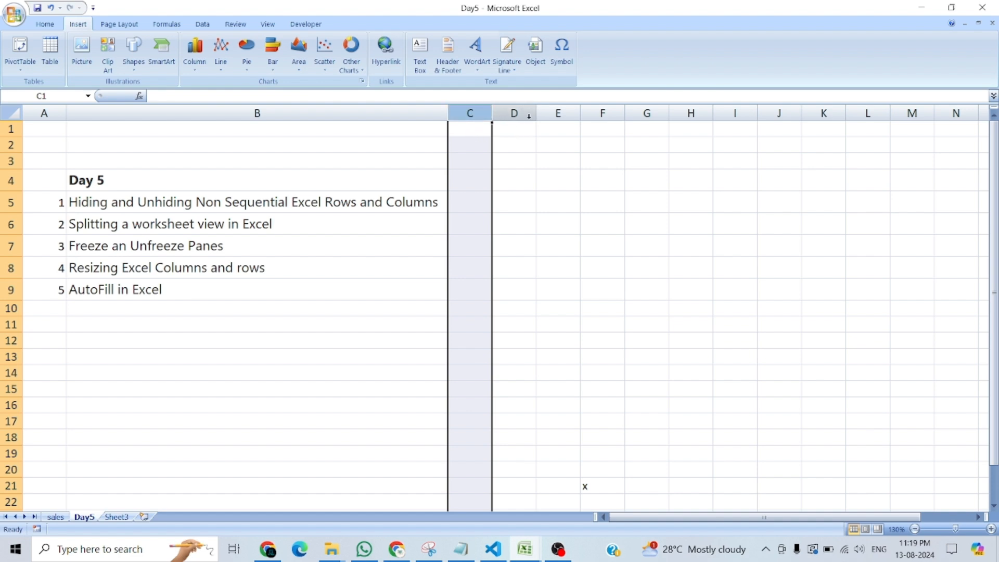
click(548, 112)
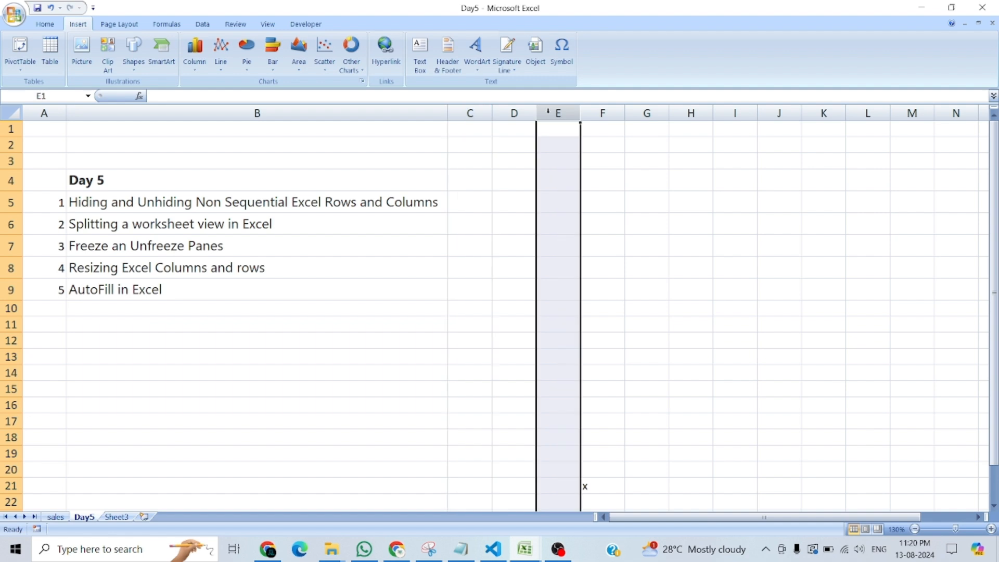
Hide the non-adjacent columns C and E together.
click(462, 113)
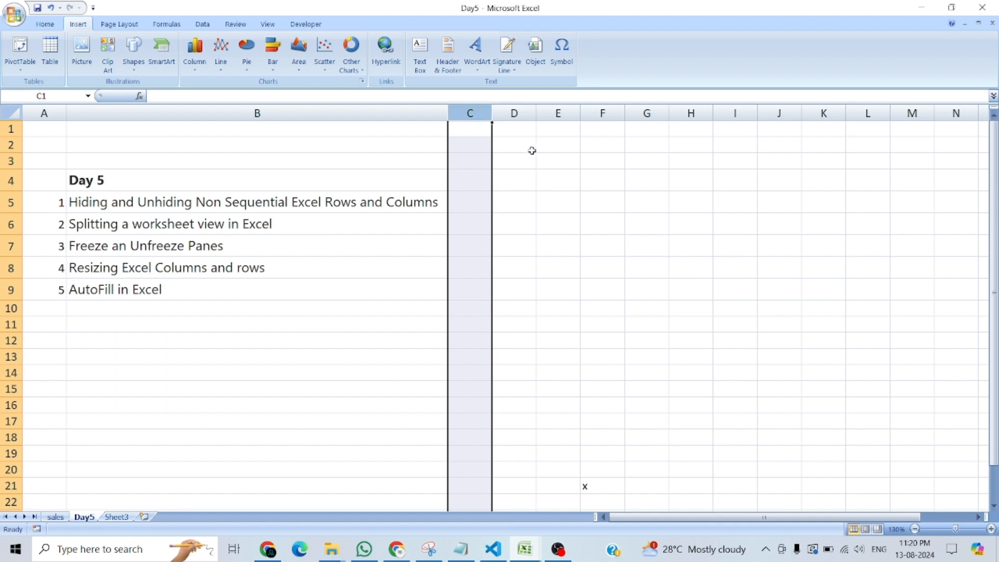
ctrl+click(556, 113)
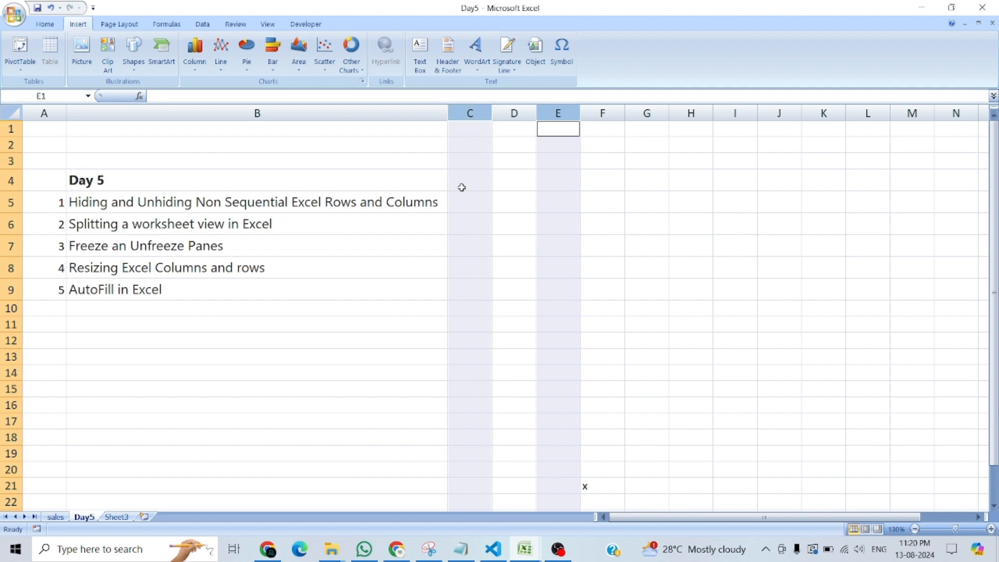
right_click(469, 171)
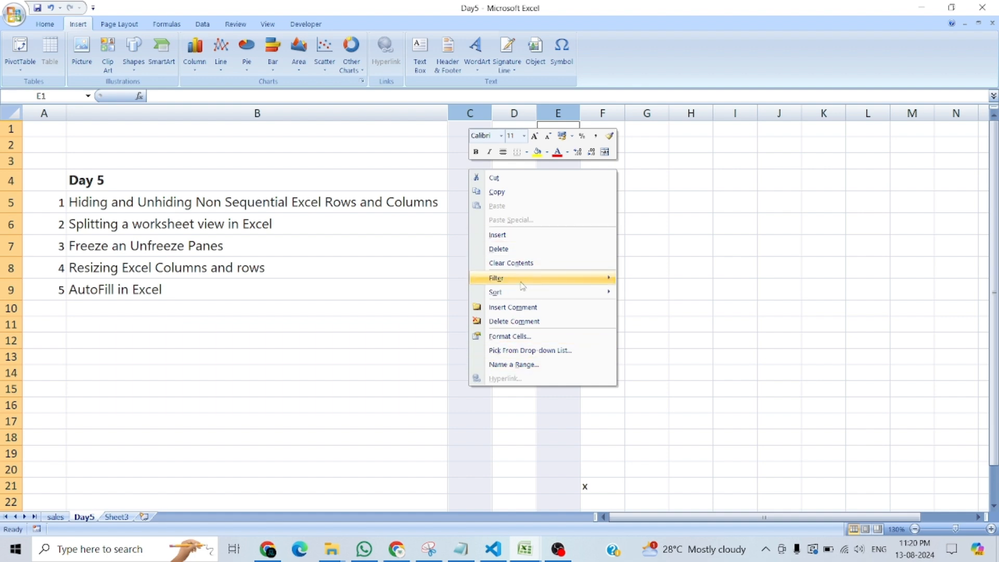
mouse_move(522, 281)
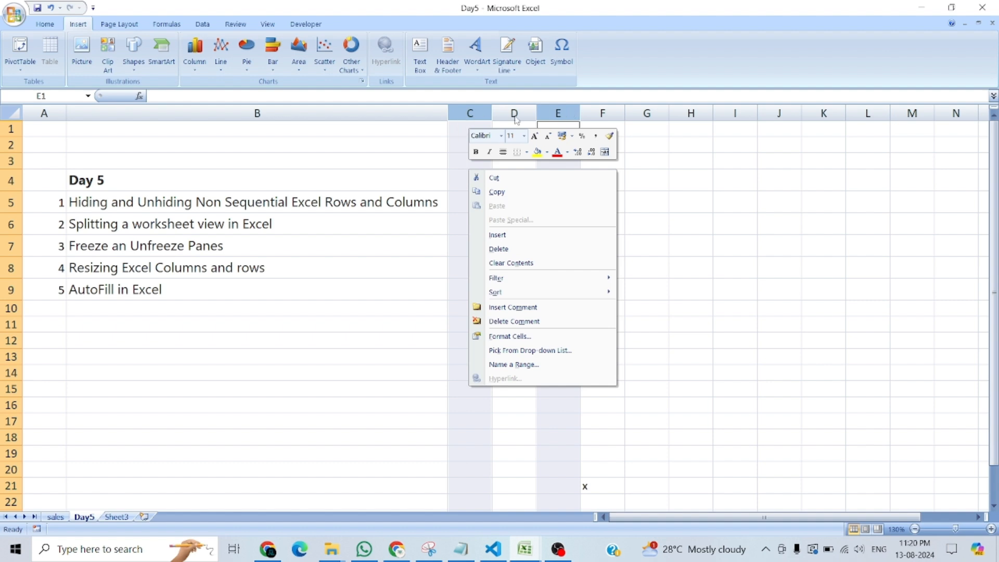
right_click(464, 116)
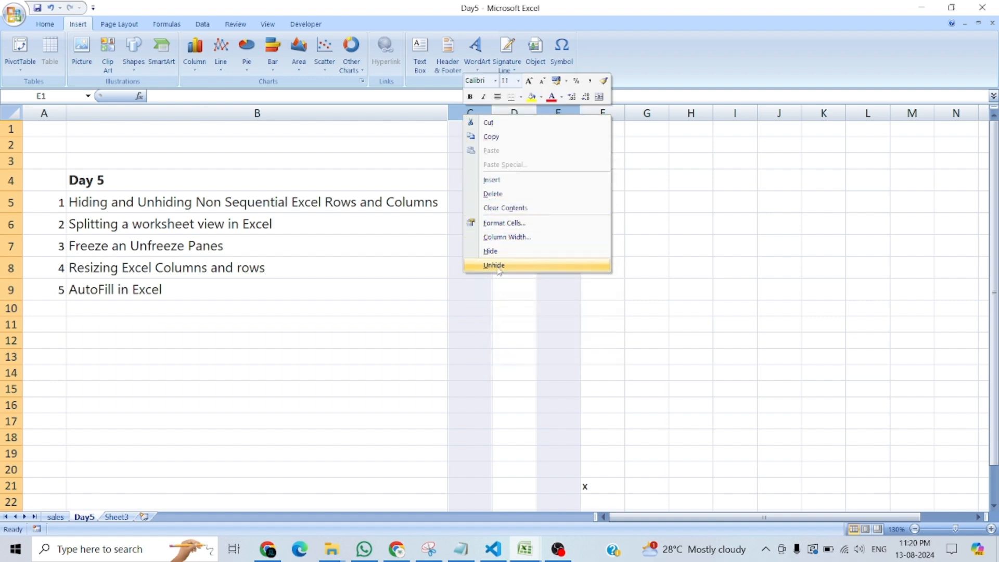
click(493, 250)
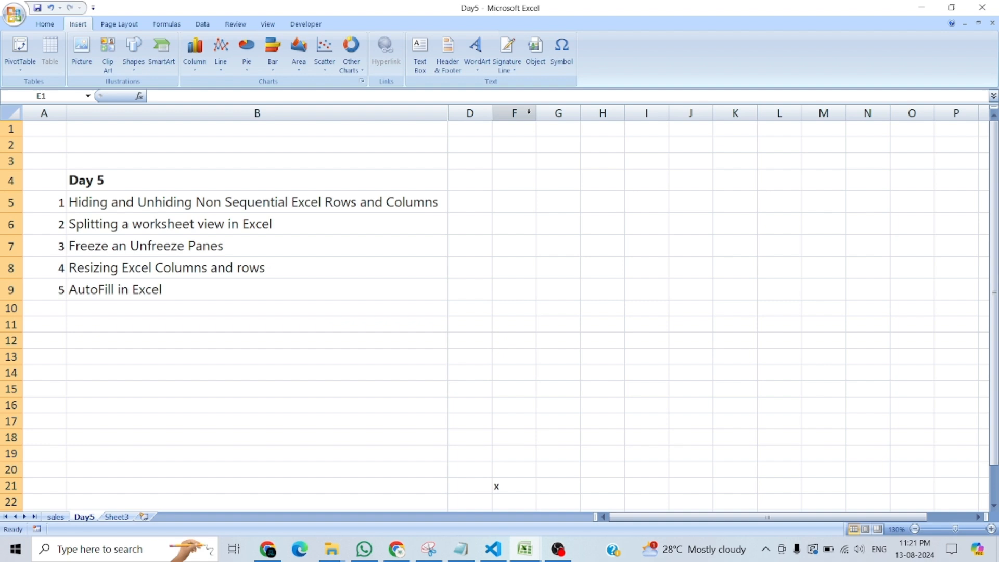
Hide the non-adjacent rows 5 and 8 together.
click(10, 203)
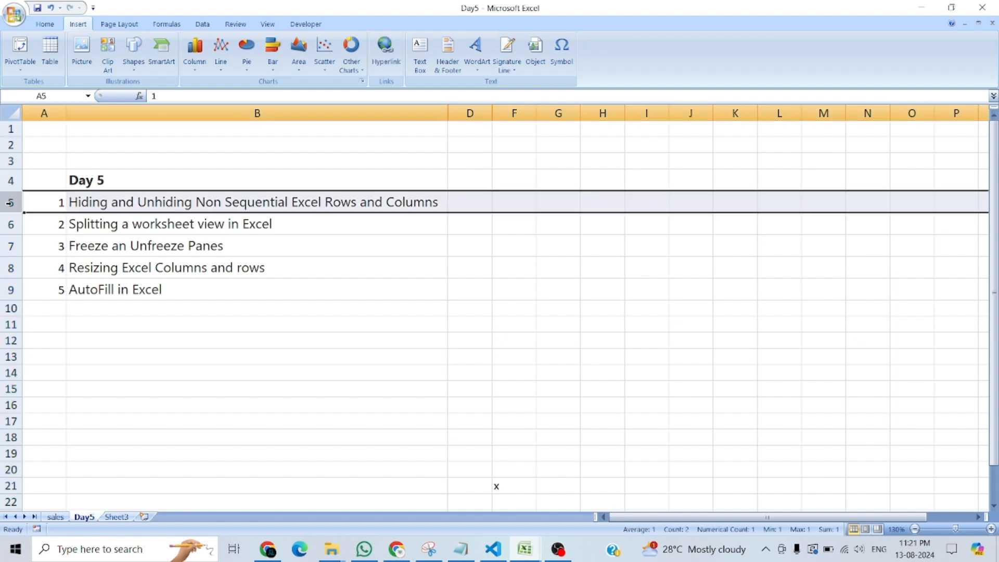
click(11, 268)
click(11, 203)
ctrl+click(11, 268)
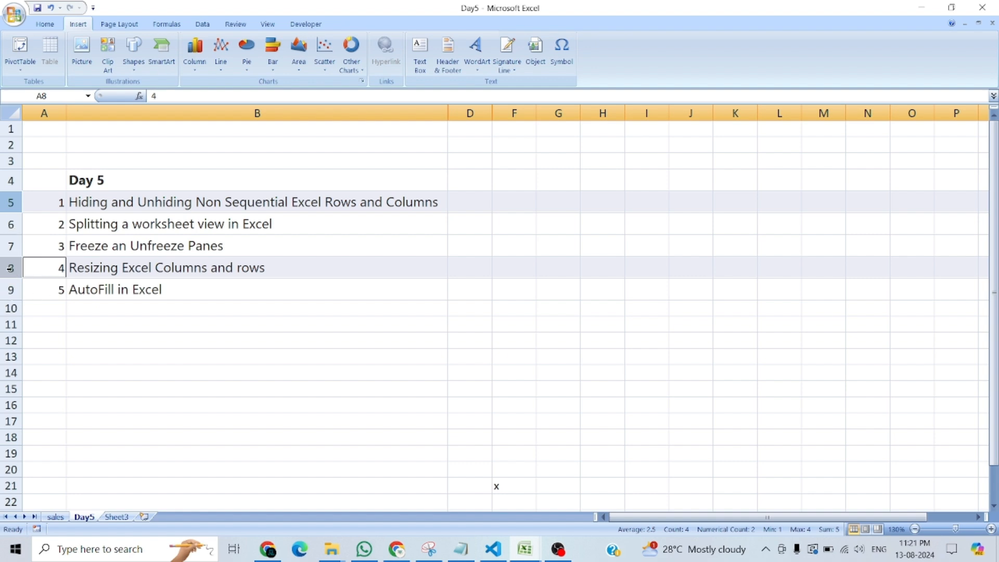
right_click(11, 203)
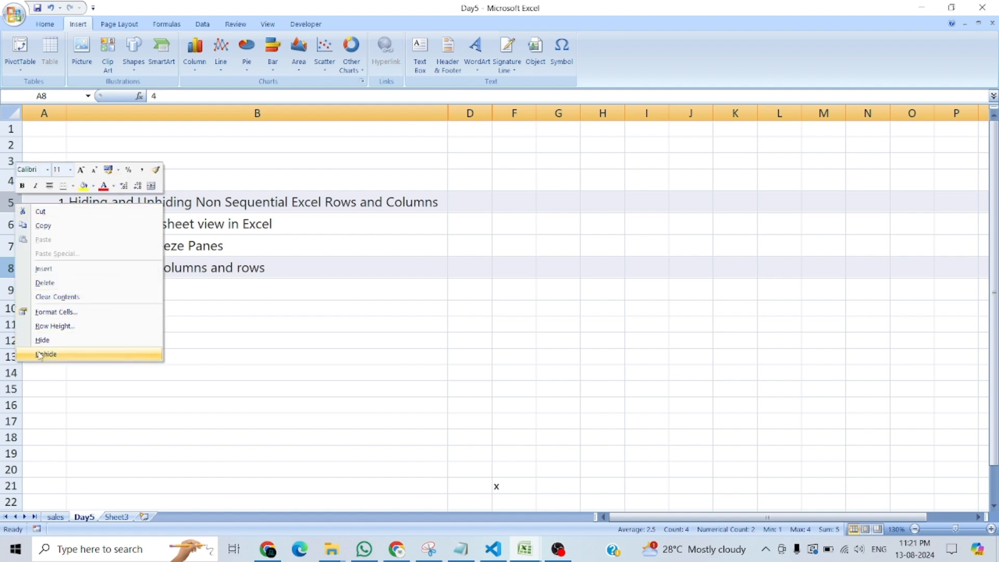
click(42, 341)
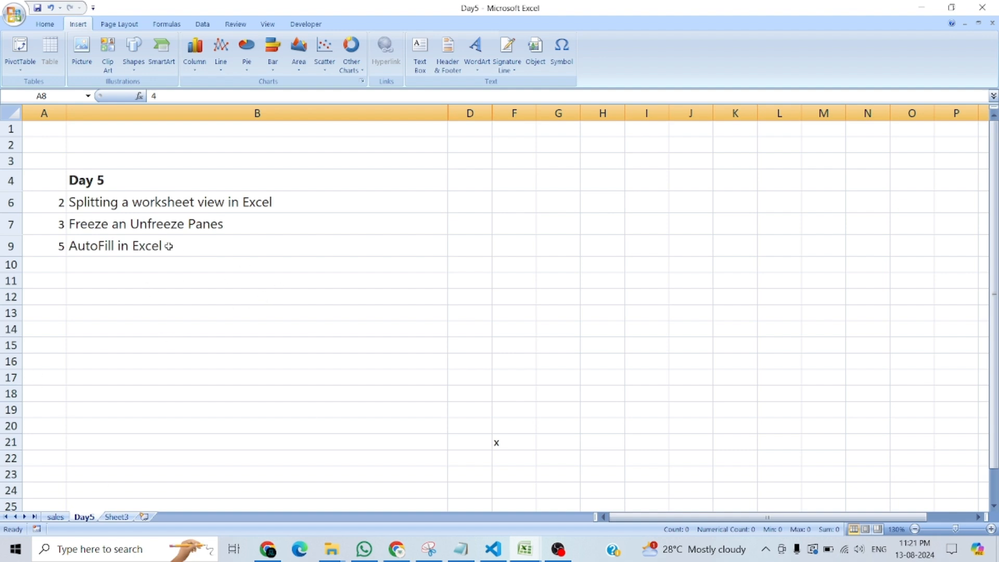
Unhide only column C between columns B and D, and undo that change.
click(436, 110)
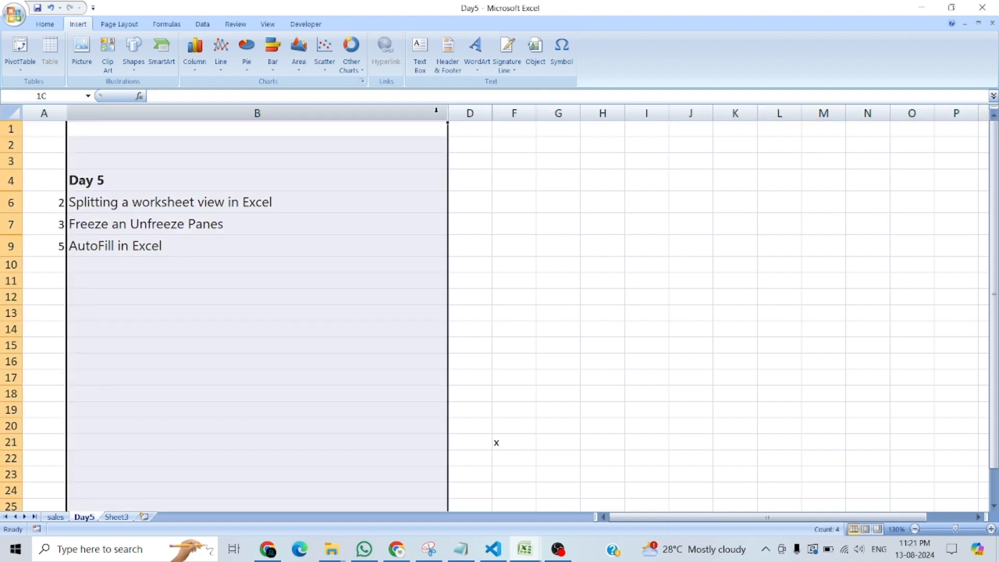
shift+click(460, 113)
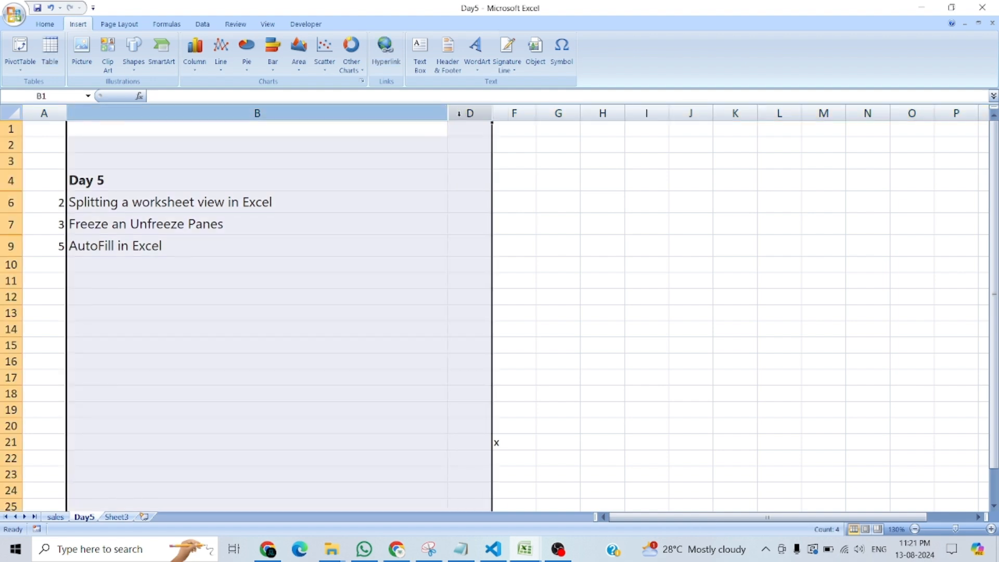
right_click(446, 142)
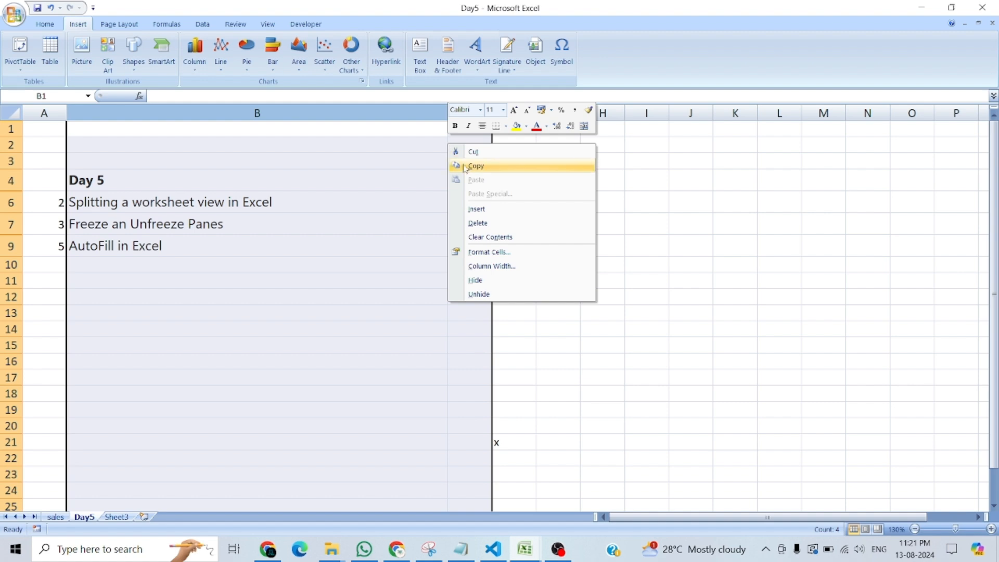
click(472, 295)
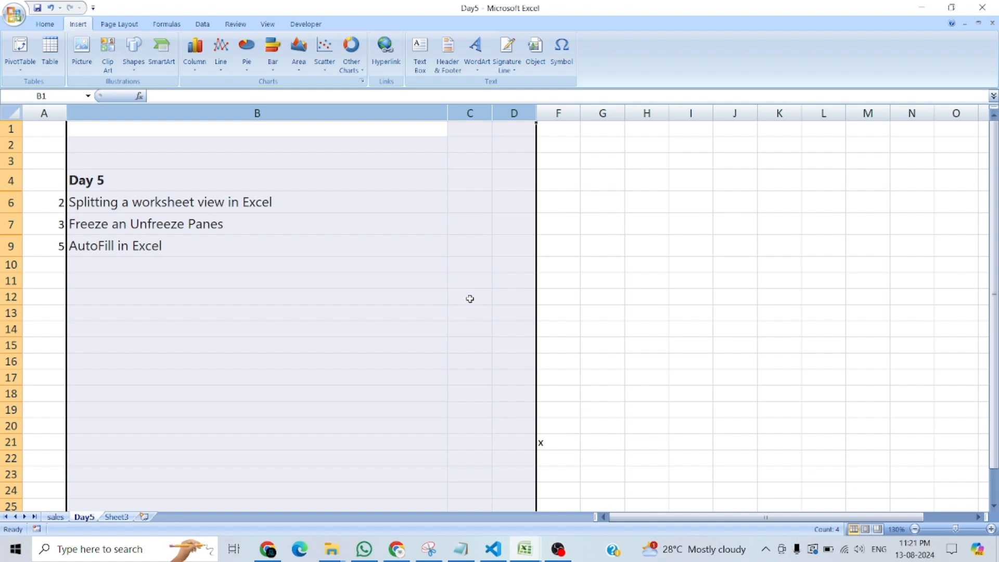
key(ctrl+z)
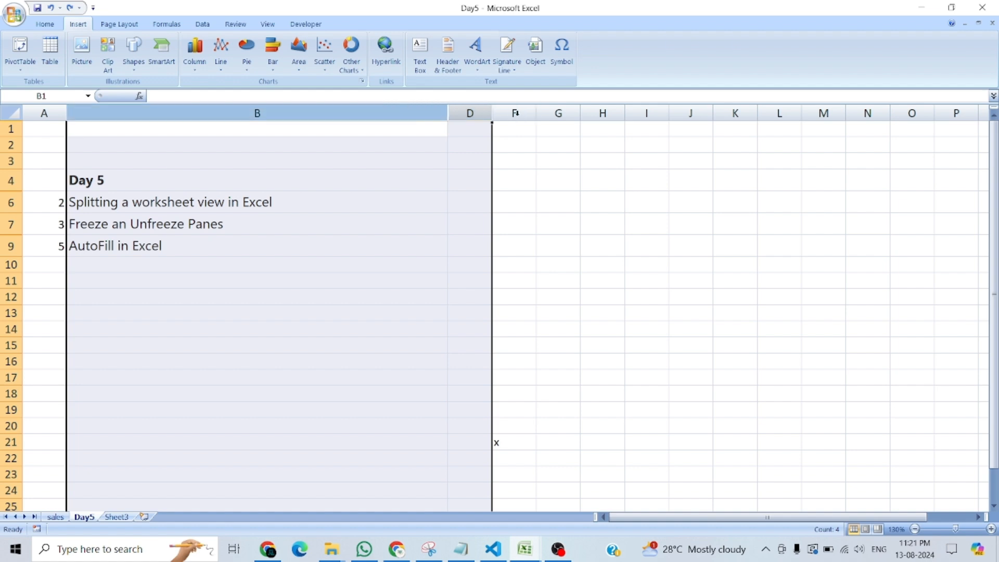
Unhide columns C and E together by selecting the range from column B through column F.
click(558, 113)
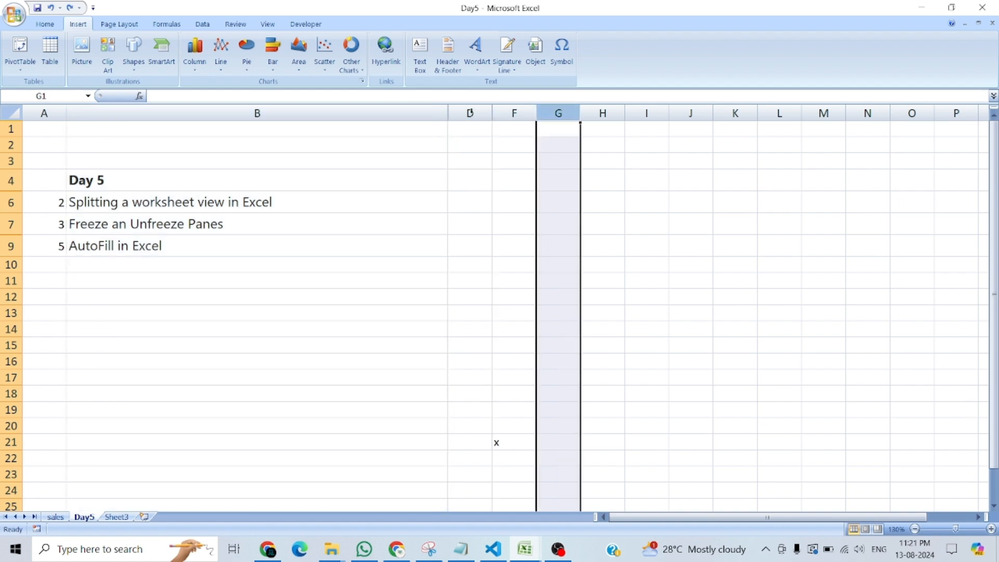
click(492, 113)
click(381, 114)
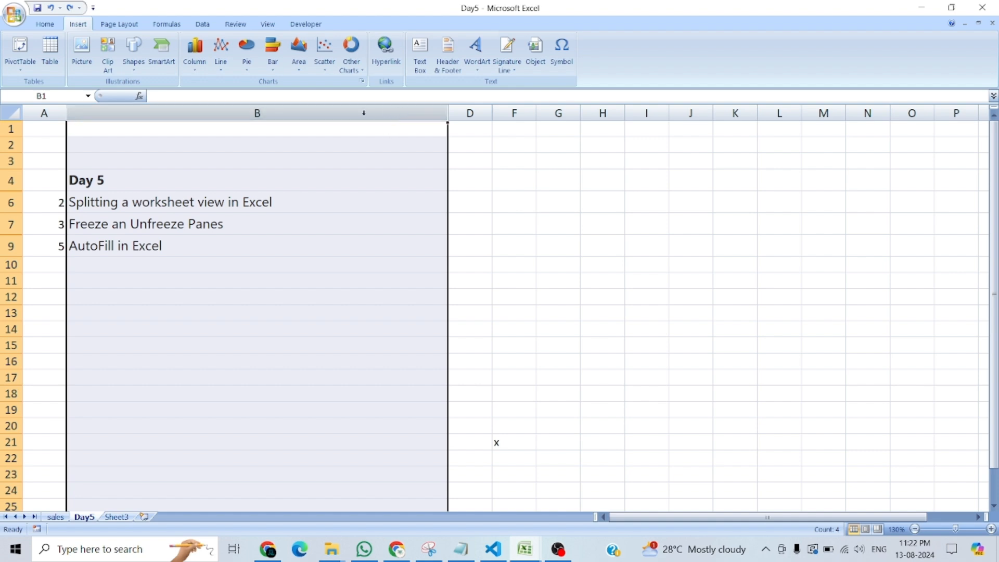
shift+click(520, 116)
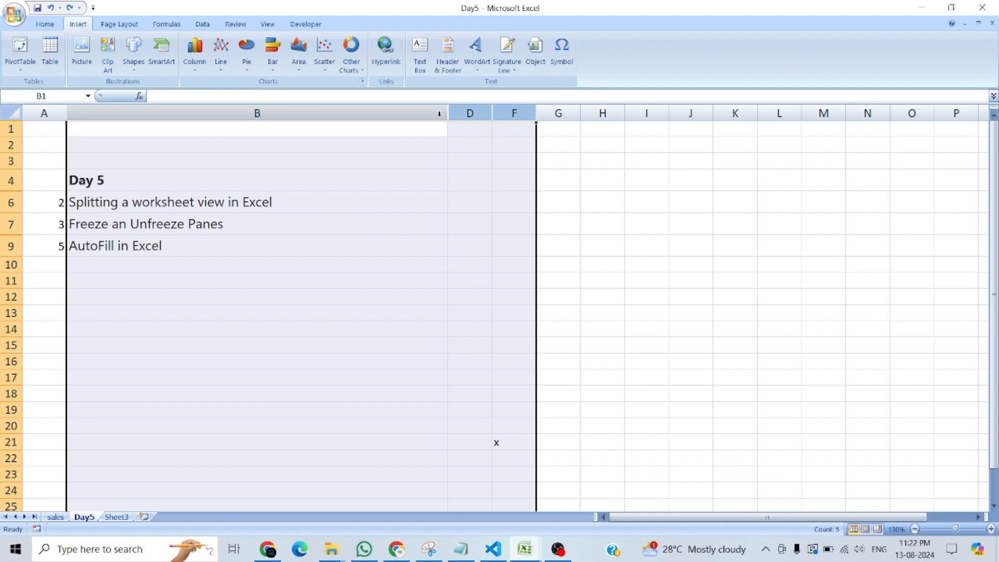
right_click(470, 113)
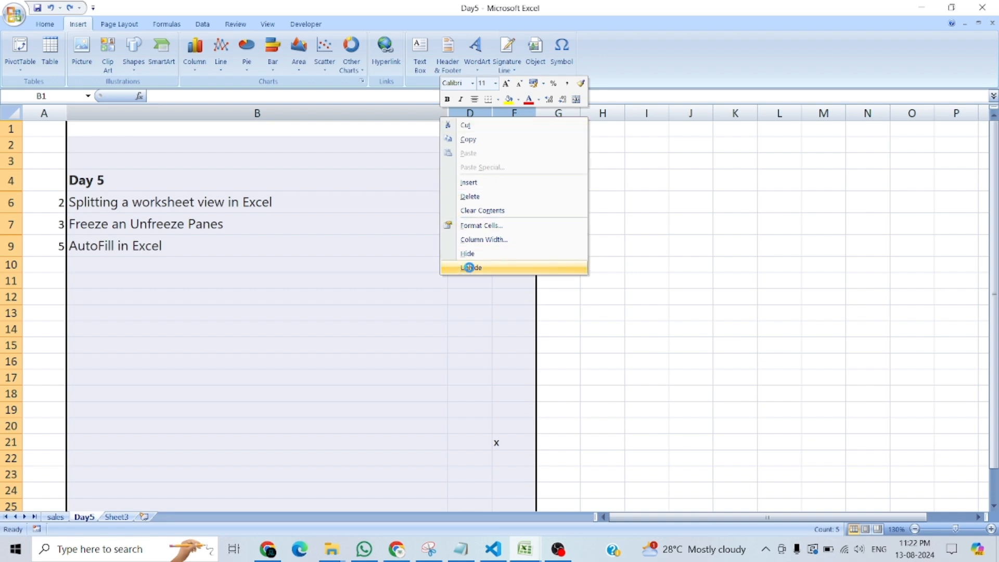
click(470, 268)
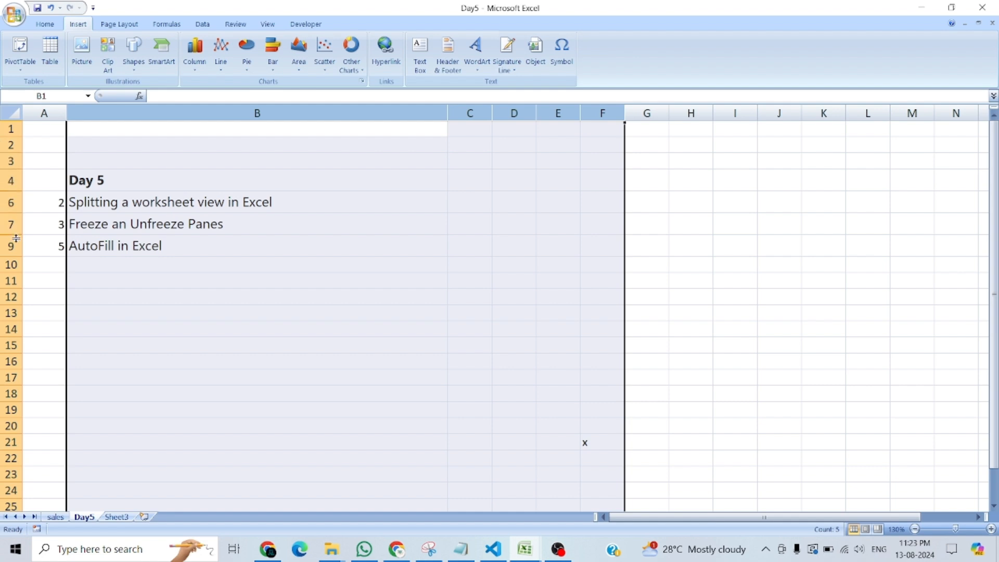
Unhide rows 5 and 8 together by selecting the range from row 4 through row 9.
click(11, 181)
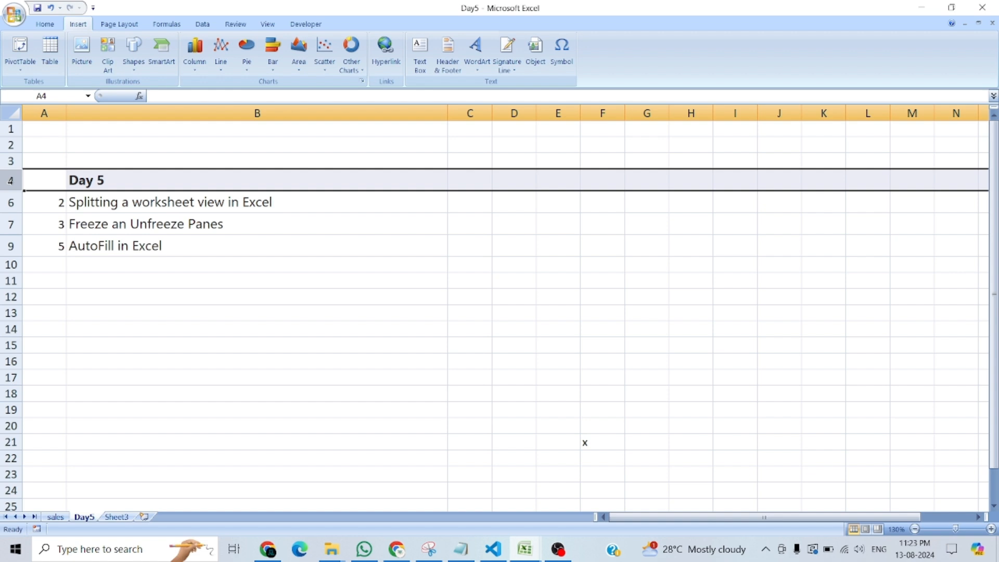
shift+click(8, 246)
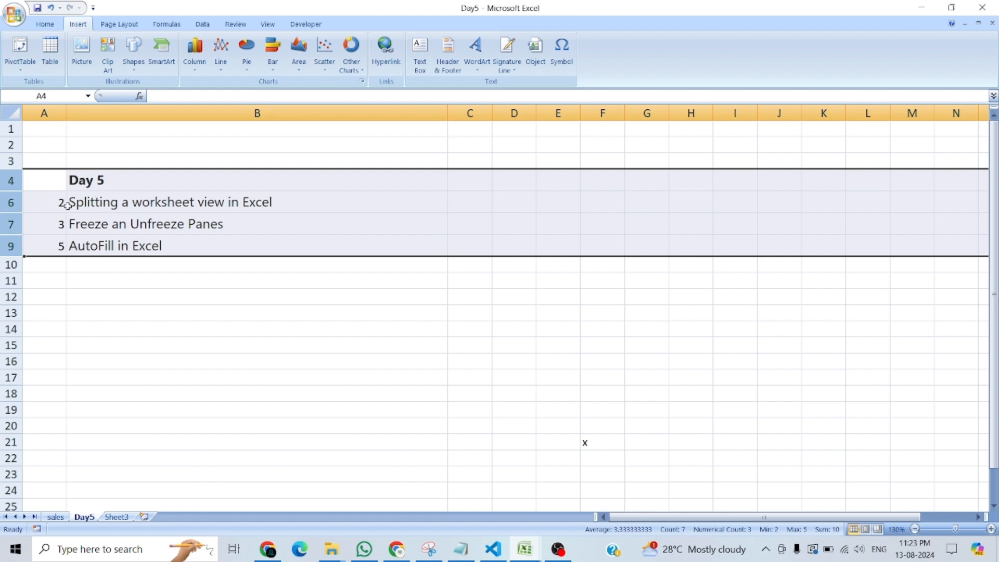
right_click(46, 203)
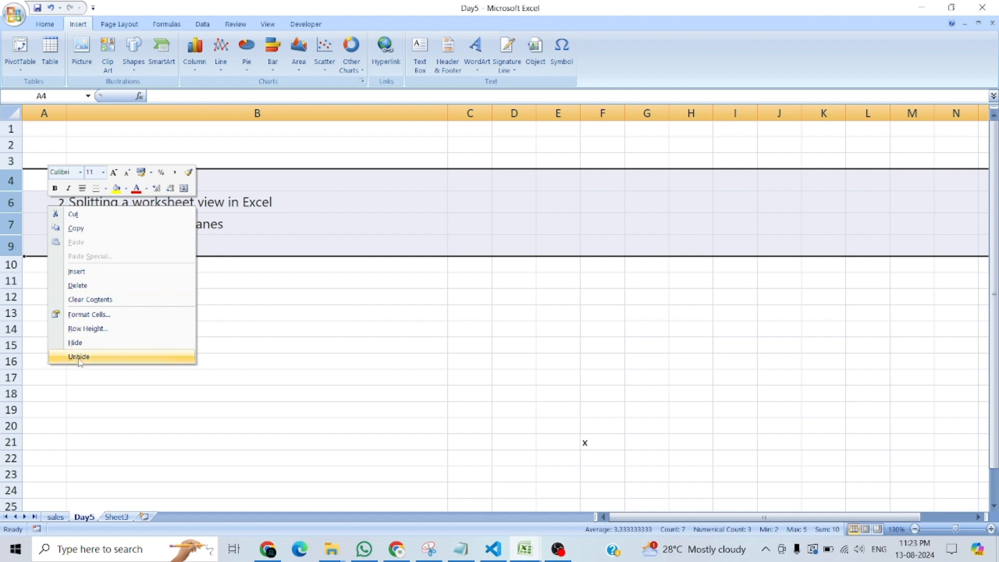
click(9, 209)
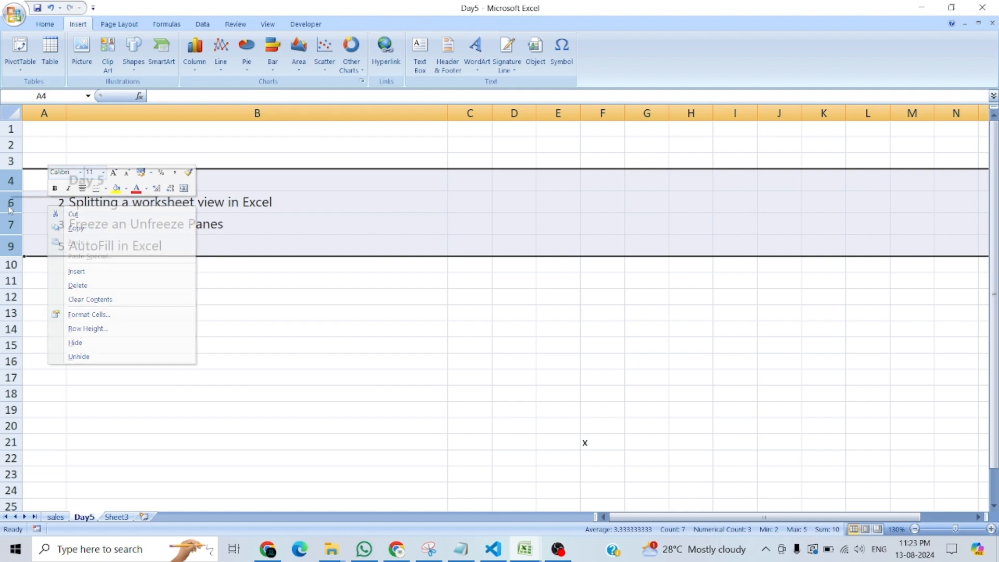
right_click(234, 224)
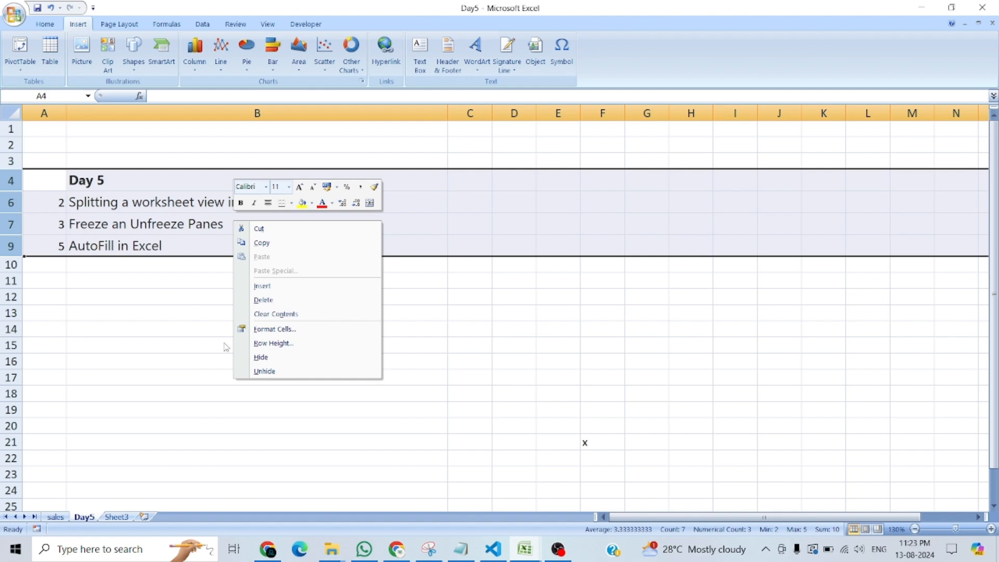
click(350, 370)
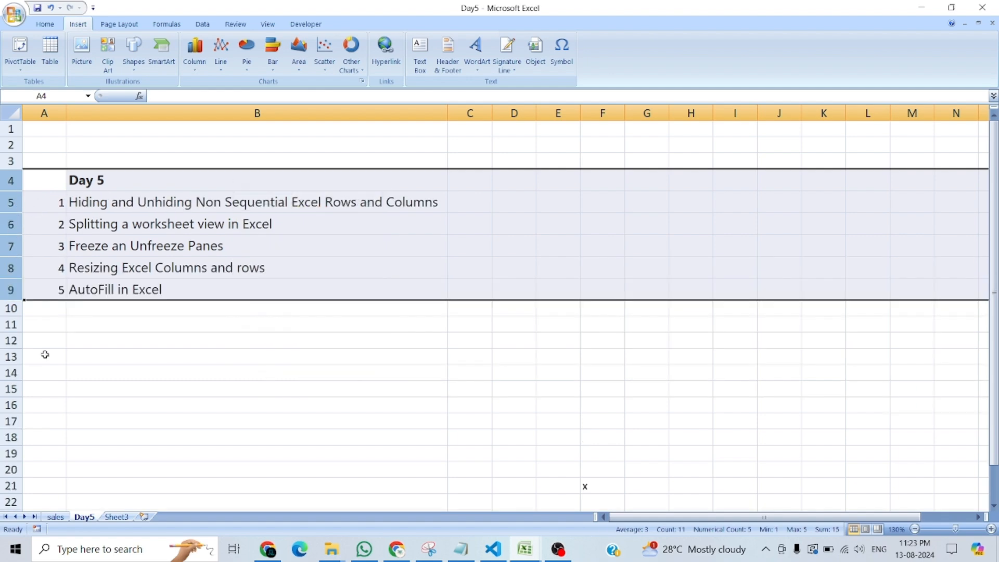
Hide the Day5 workbook window and bring it back with Unhide.
click(168, 225)
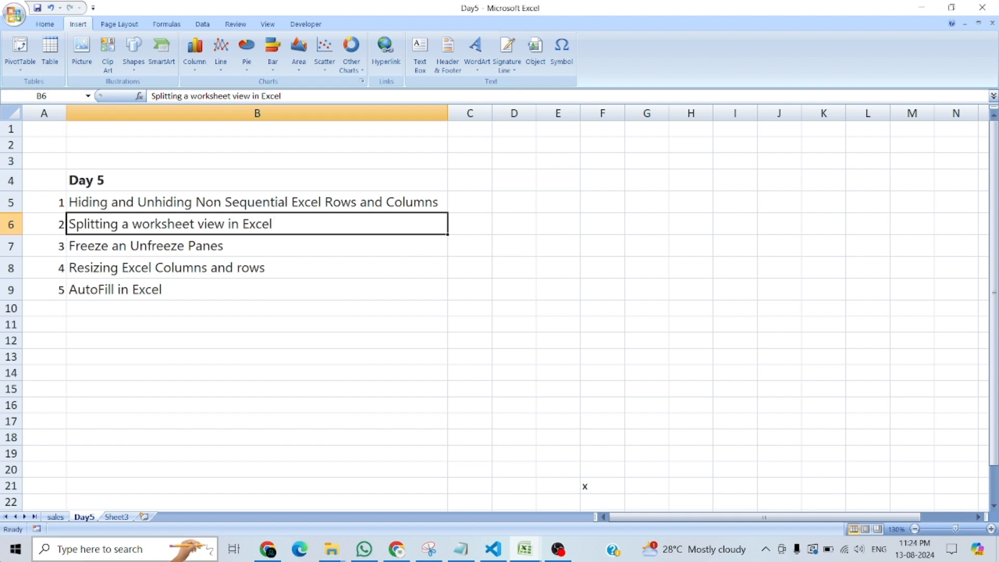
click(235, 26)
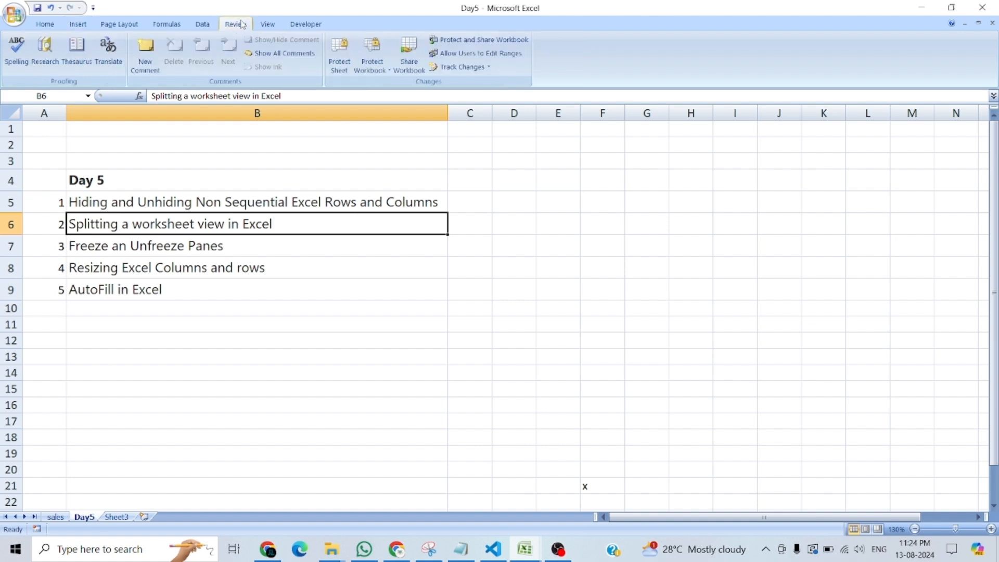
click(267, 24)
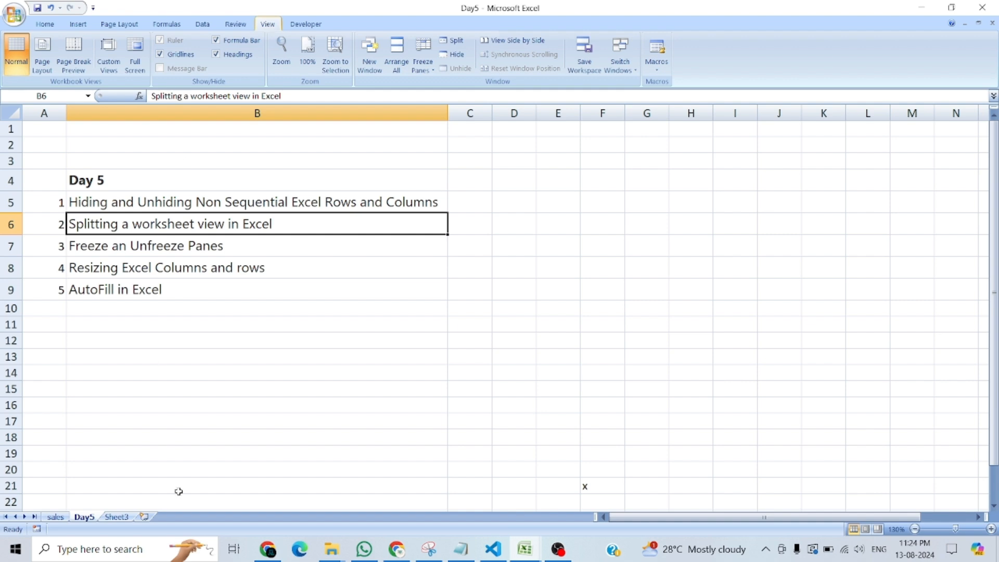
right_click(114, 519)
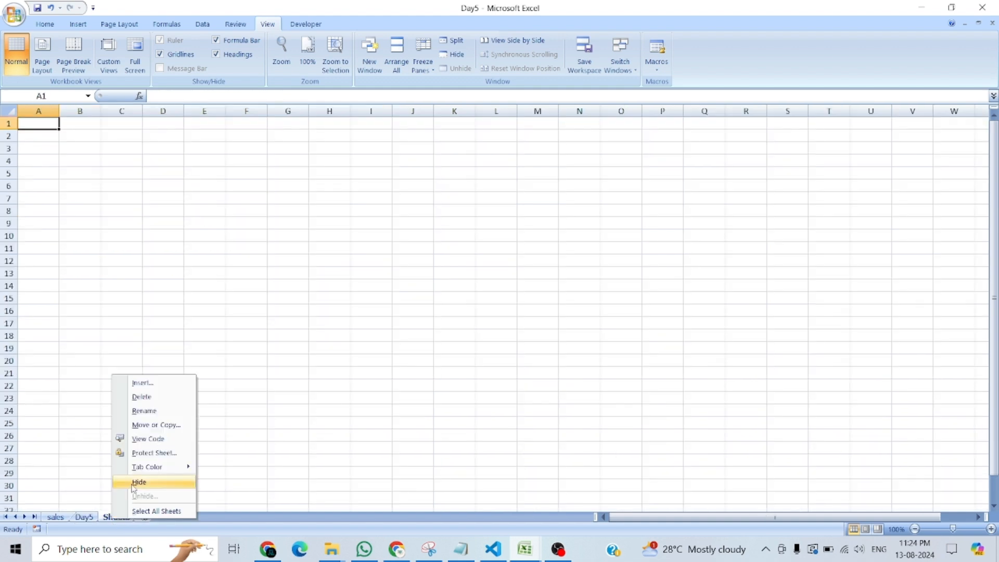
click(83, 517)
click(83, 517)
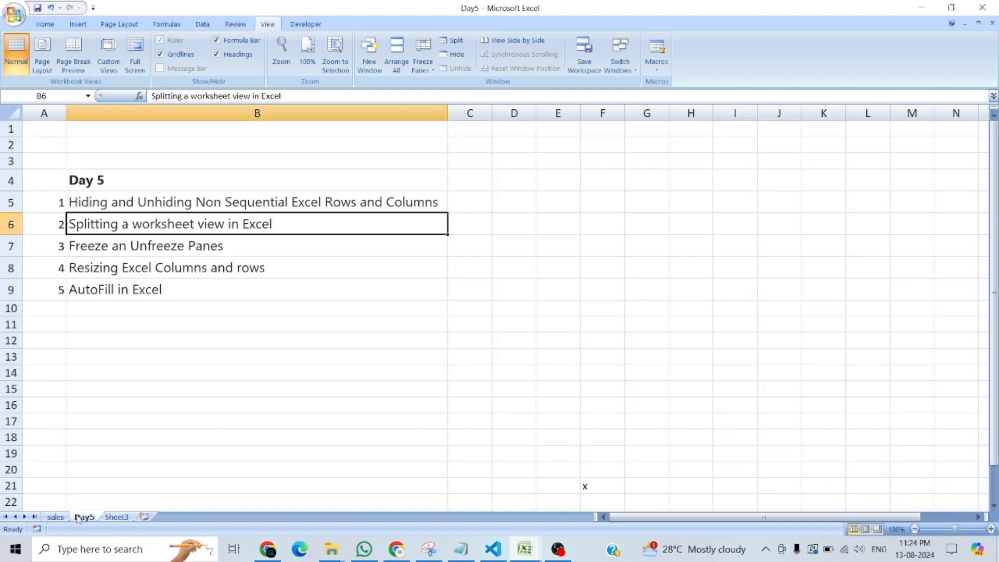
click(445, 56)
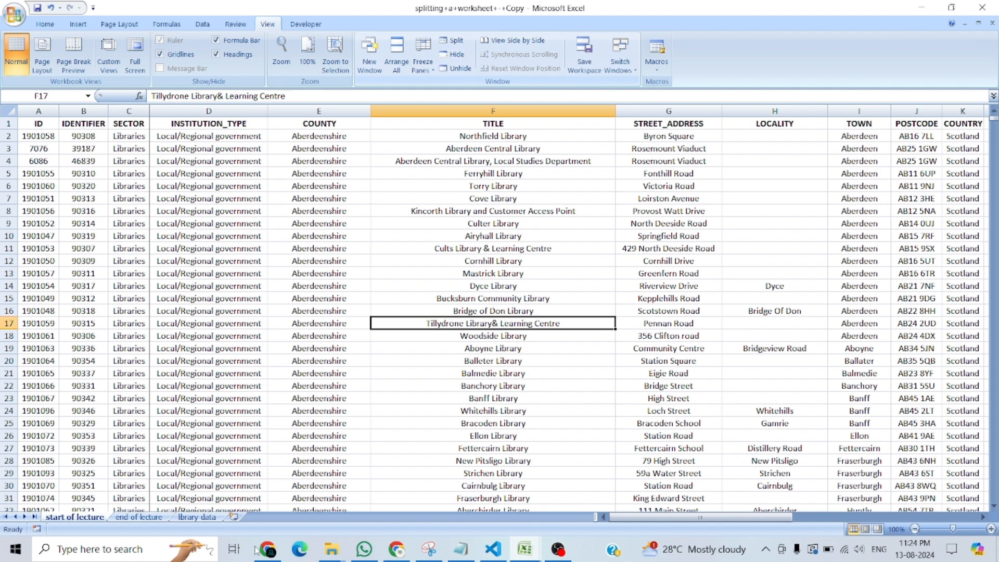
click(461, 69)
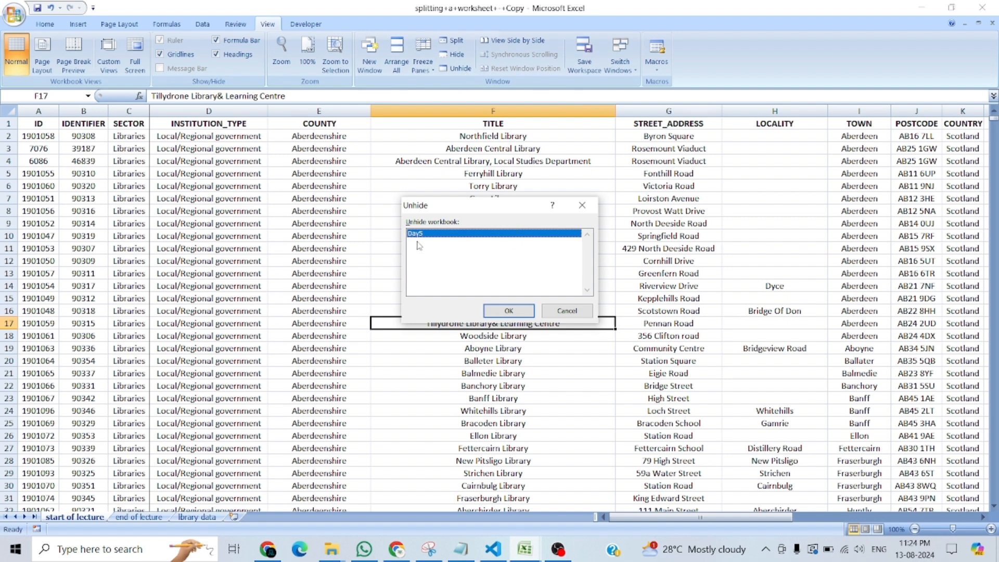
click(506, 311)
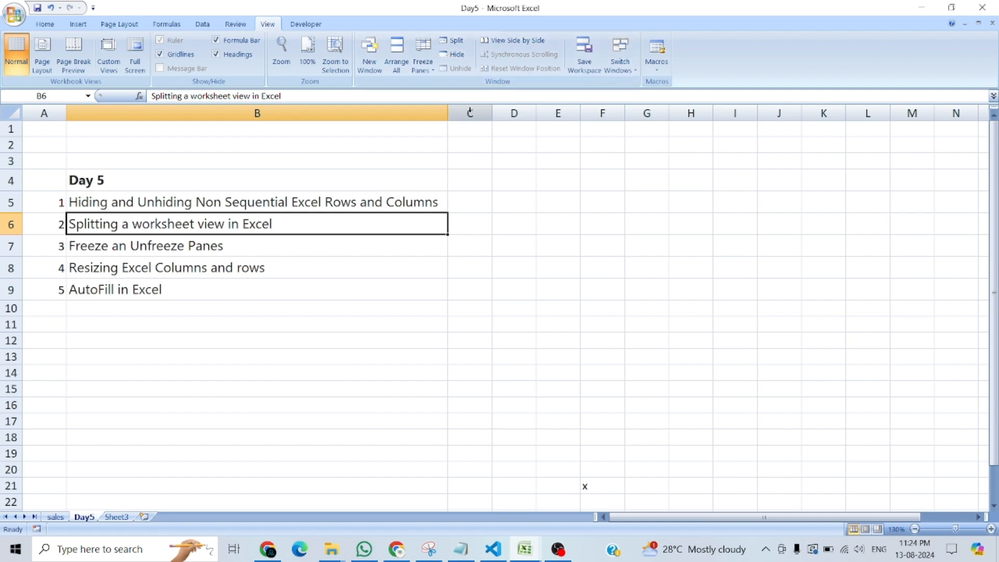
Try the window Hide command with column C selected, and unhide the Day5 workbook.
click(470, 112)
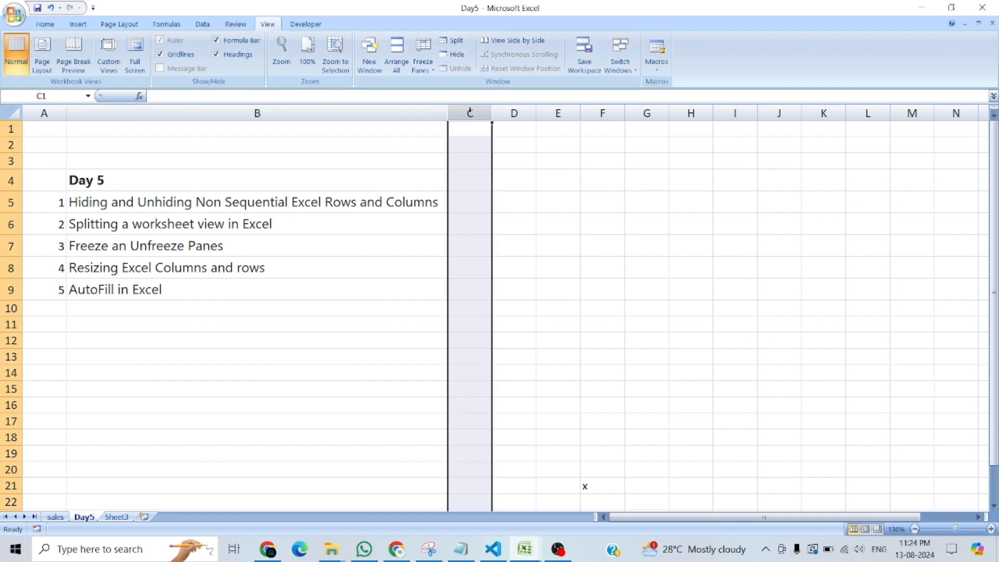
click(457, 55)
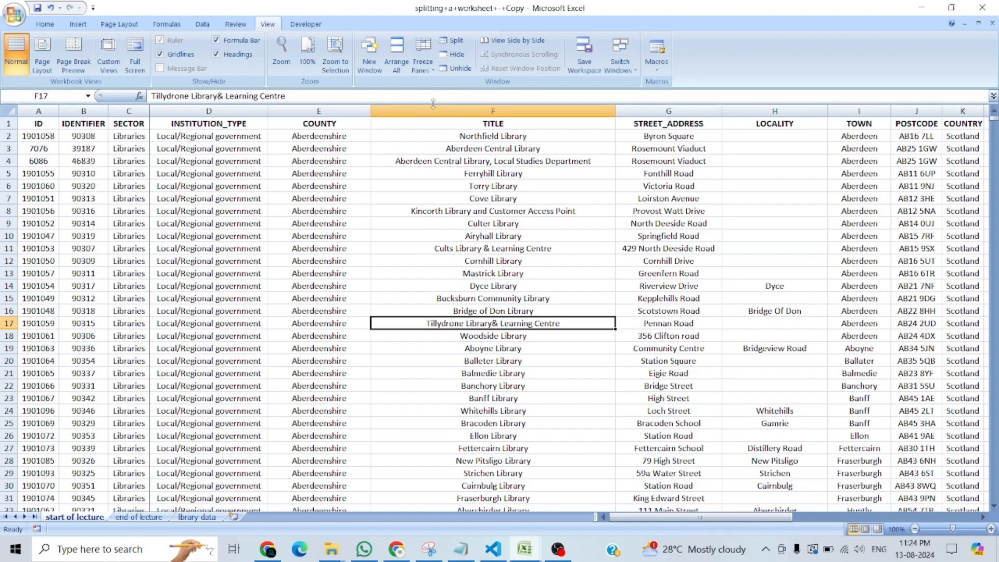
click(457, 73)
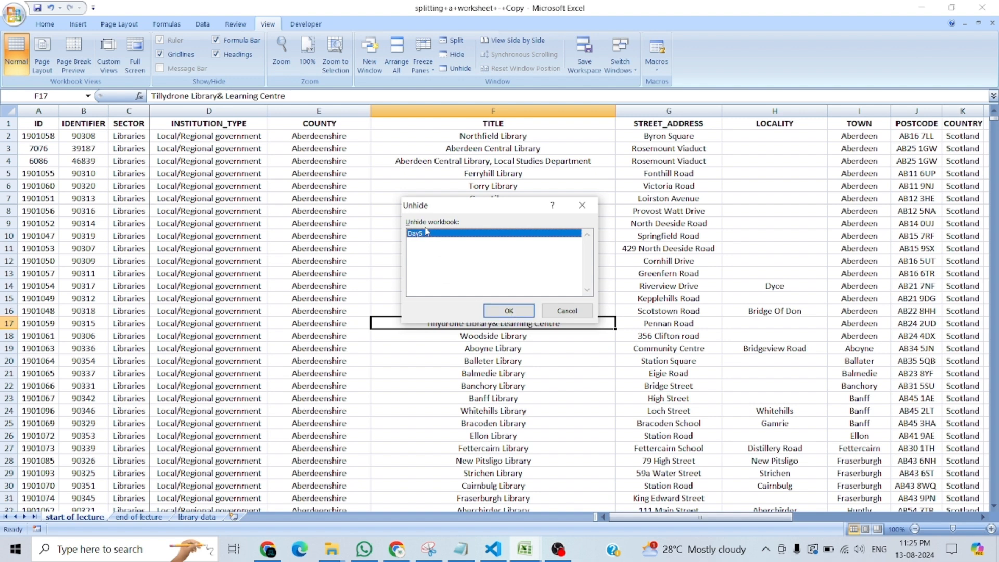
click(509, 311)
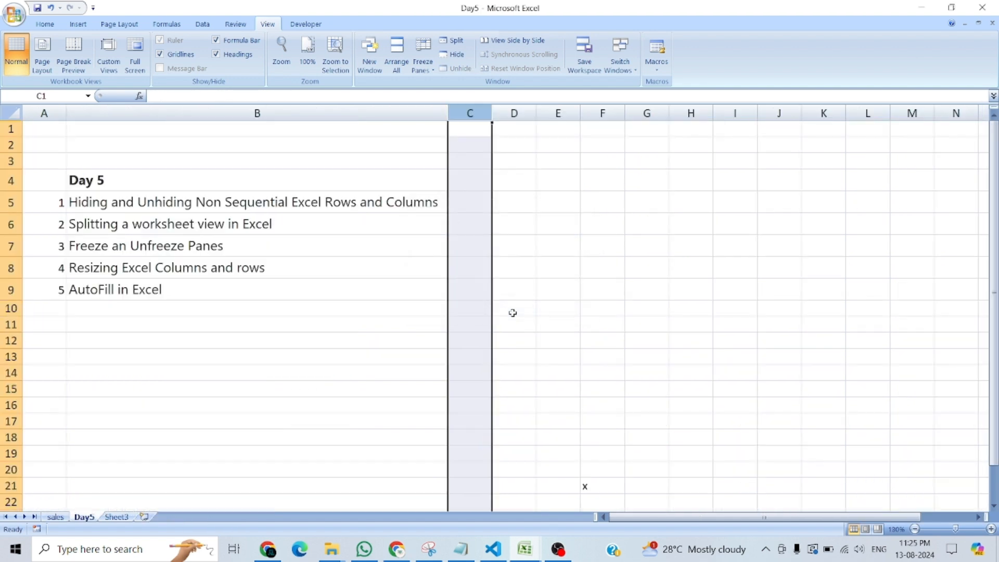
click(407, 375)
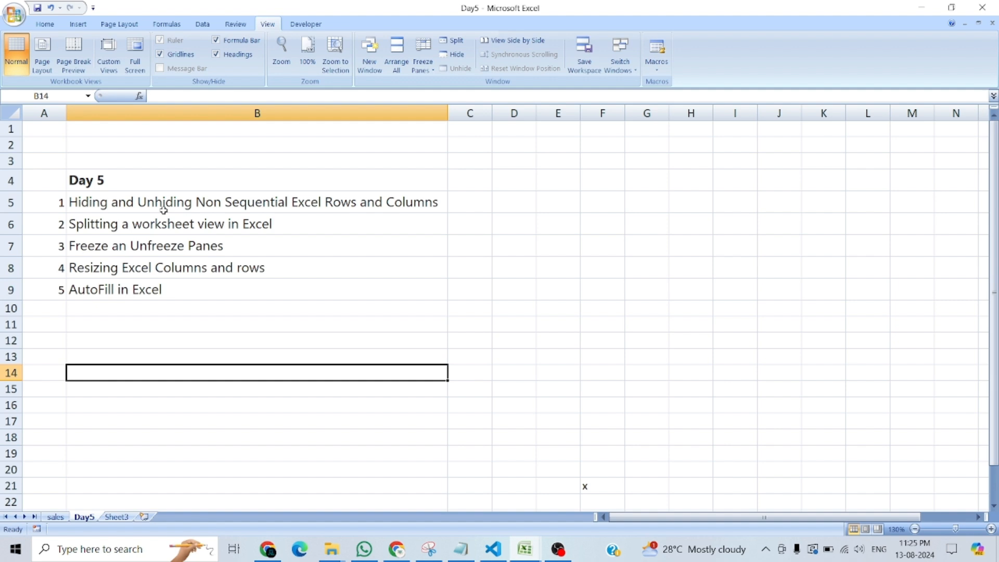
click(186, 308)
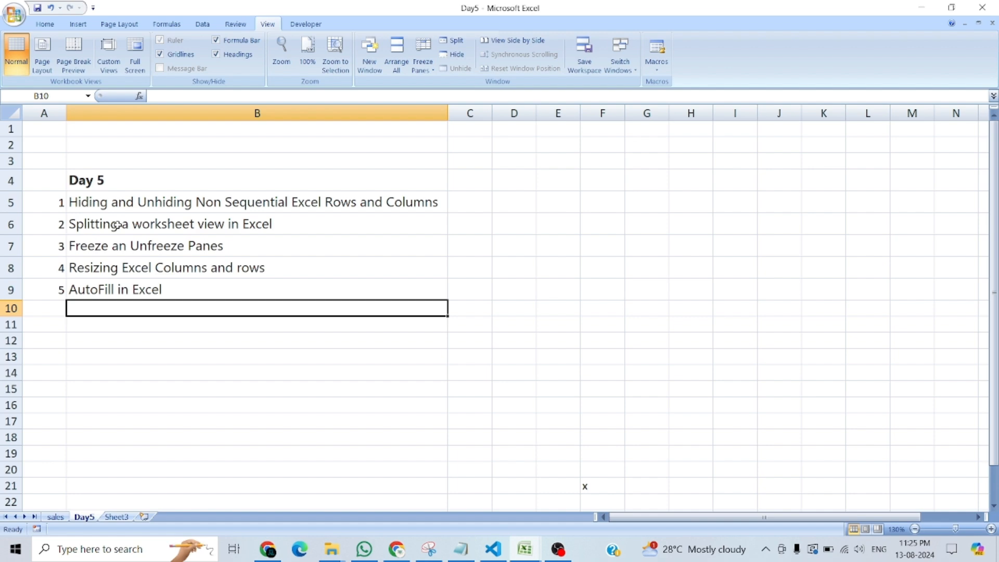
Look through the Day5 workbook's sheets, and hide both the Day5 and splitting+a+worksheet+-+Copy workbook windows.
click(86, 224)
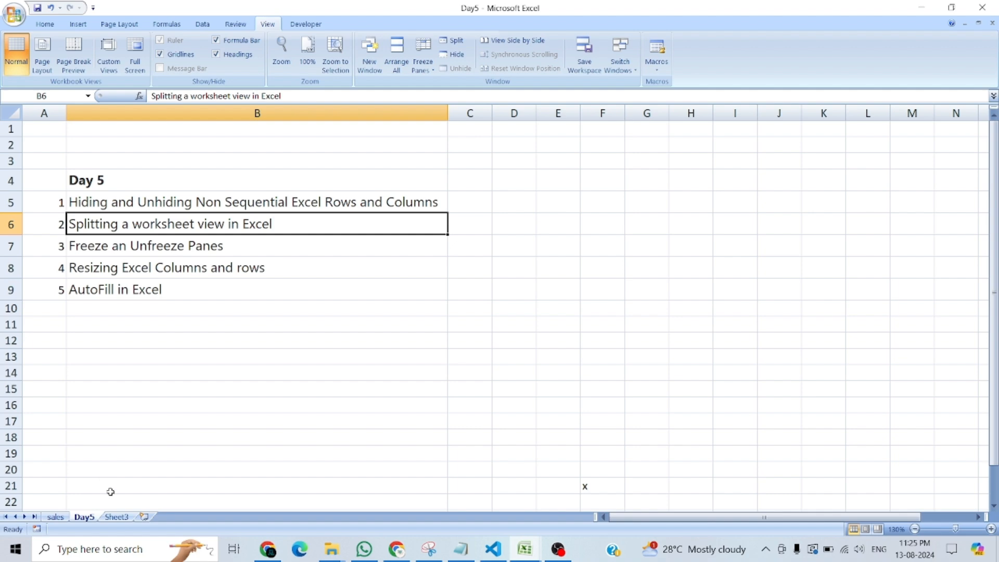
click(114, 518)
click(80, 518)
click(56, 518)
click(83, 517)
click(116, 518)
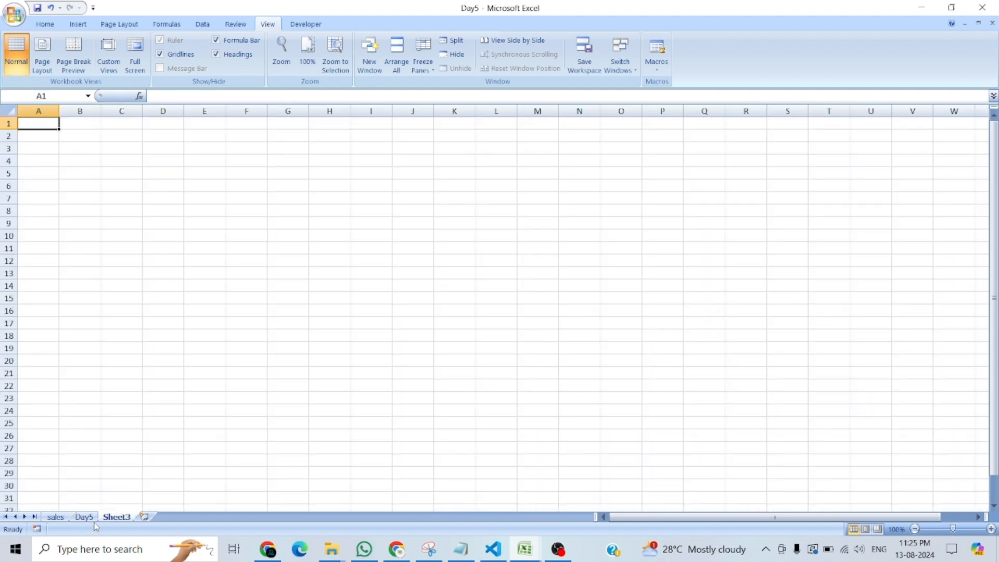
click(454, 56)
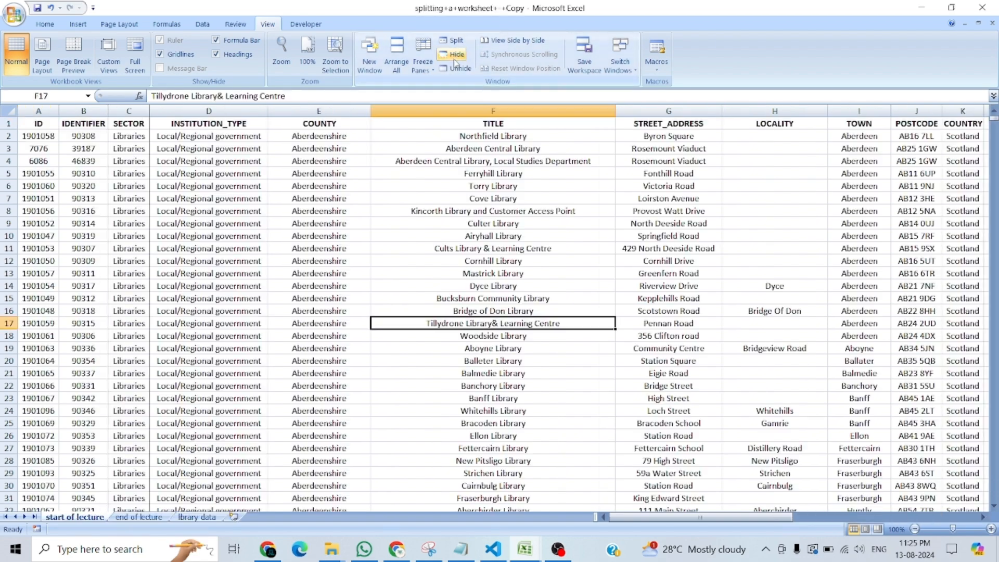
click(455, 55)
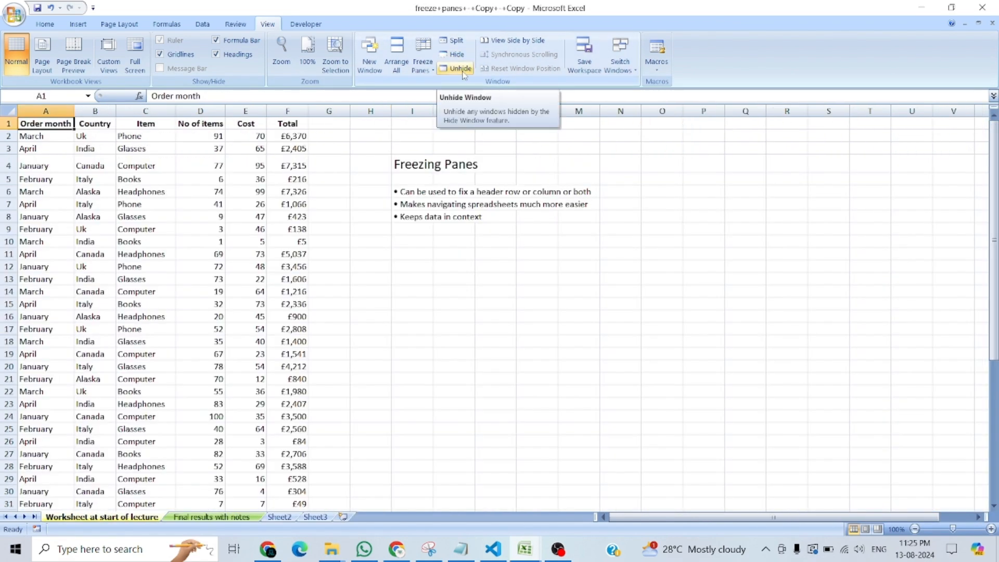
Unhide the Day5 workbook window and the splitting+a+worksheet+-+Copy workbook window.
click(464, 69)
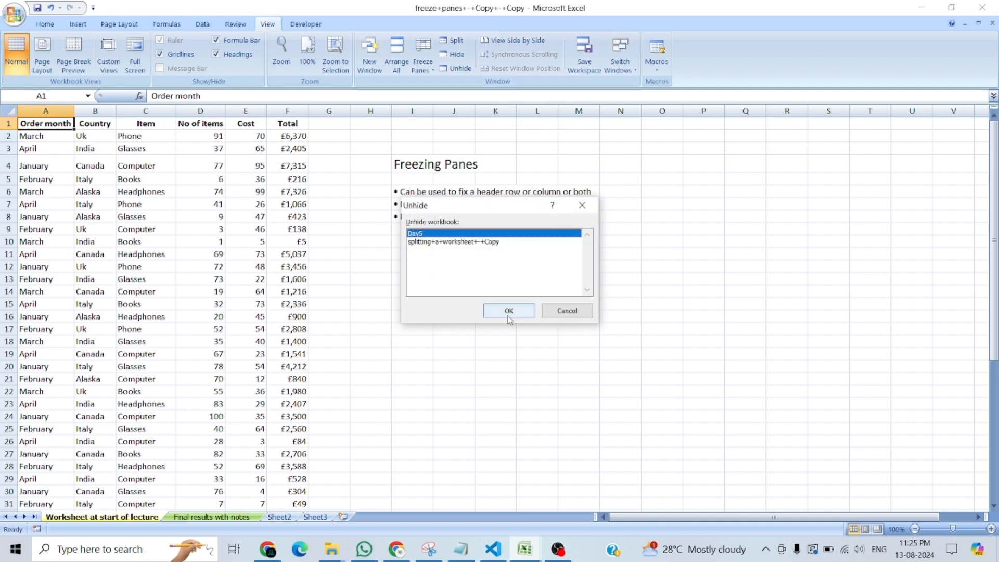
click(508, 309)
click(463, 70)
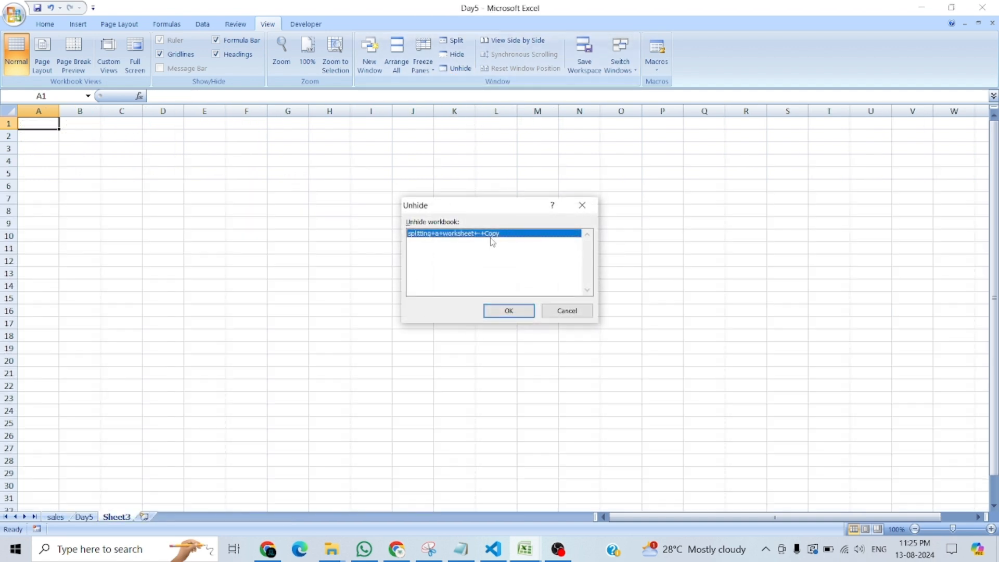
click(503, 314)
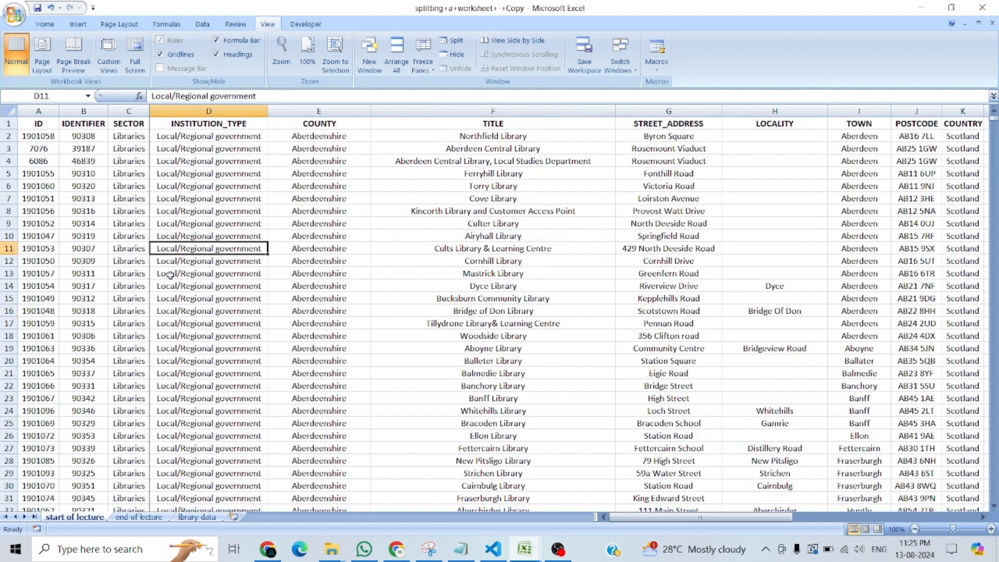
Unfreeze the panes on the start of lecture sheet and return to cell A1.
click(70, 206)
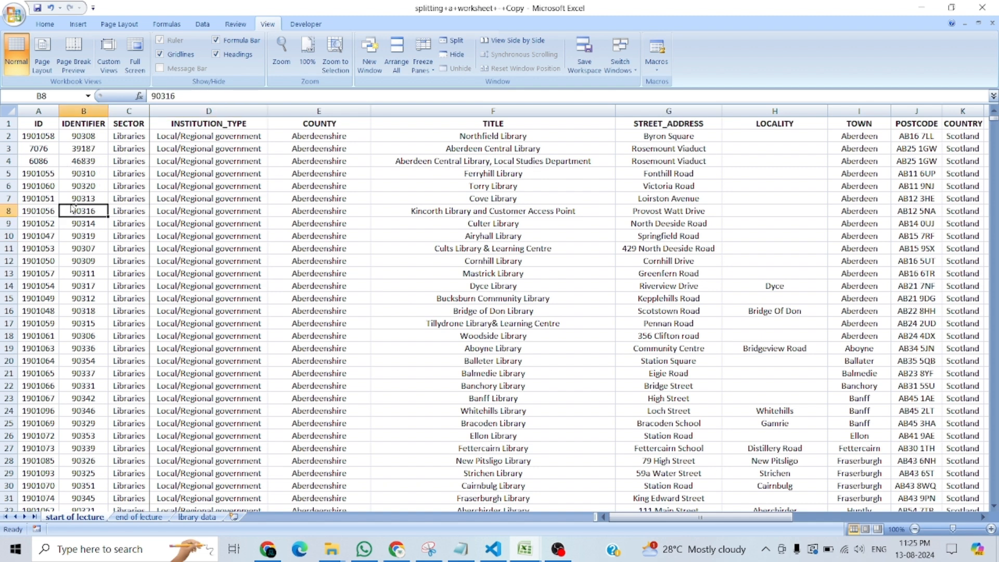
key(ctrl+Home)
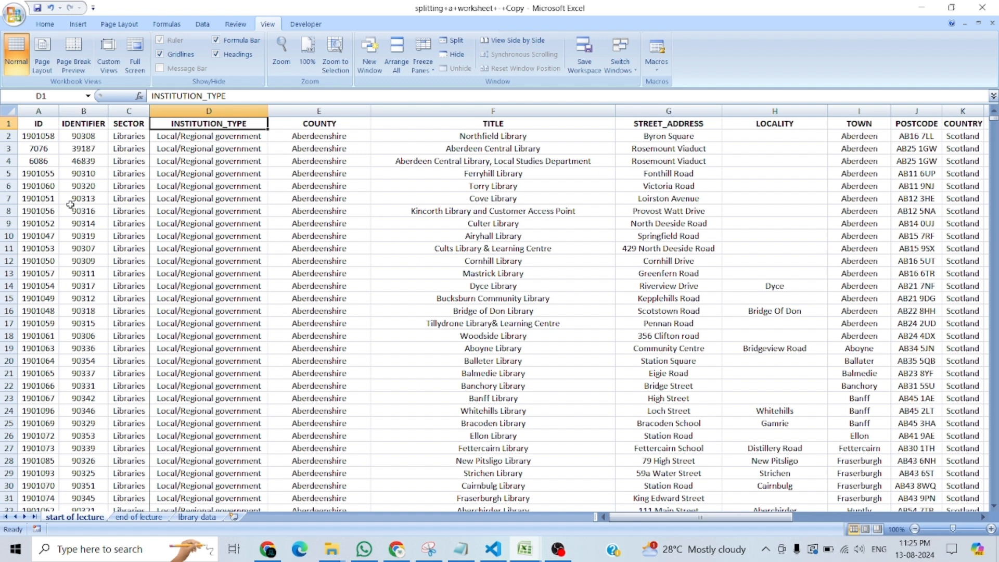
click(70, 206)
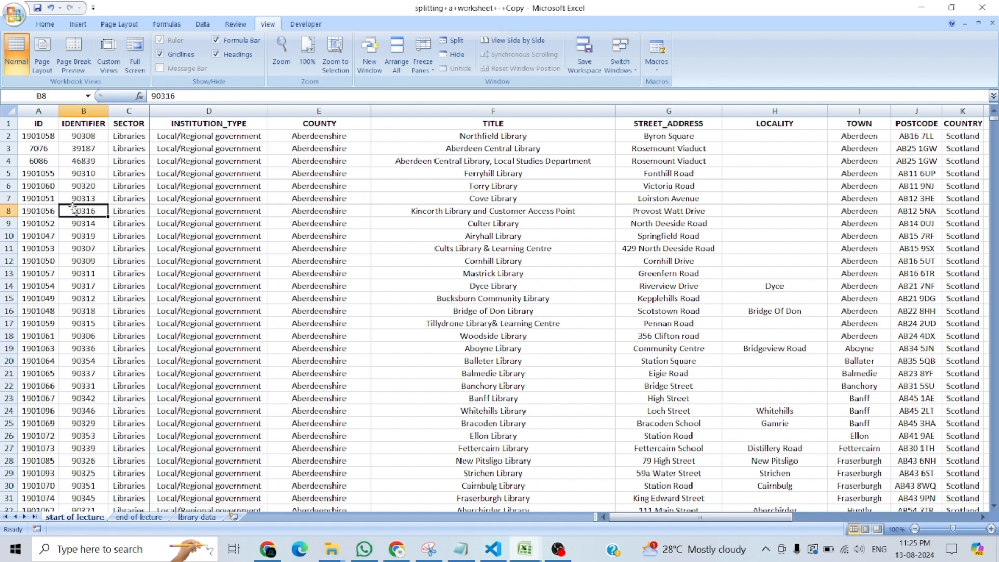
click(422, 65)
click(450, 78)
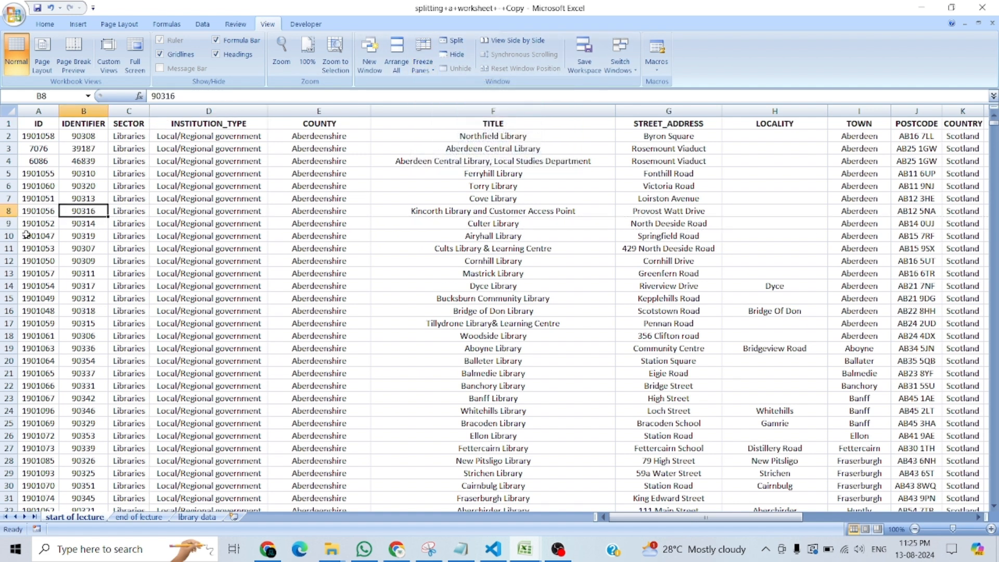
click(35, 248)
key(ctrl+Home)
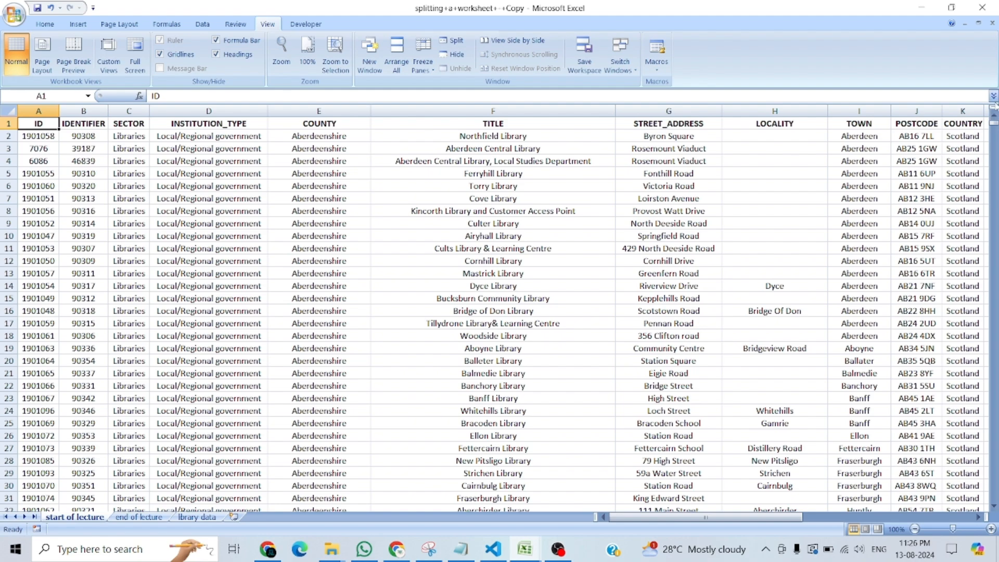
Go to the last record in the ID column at the end of the library list.
drag(994, 124, 994, 155)
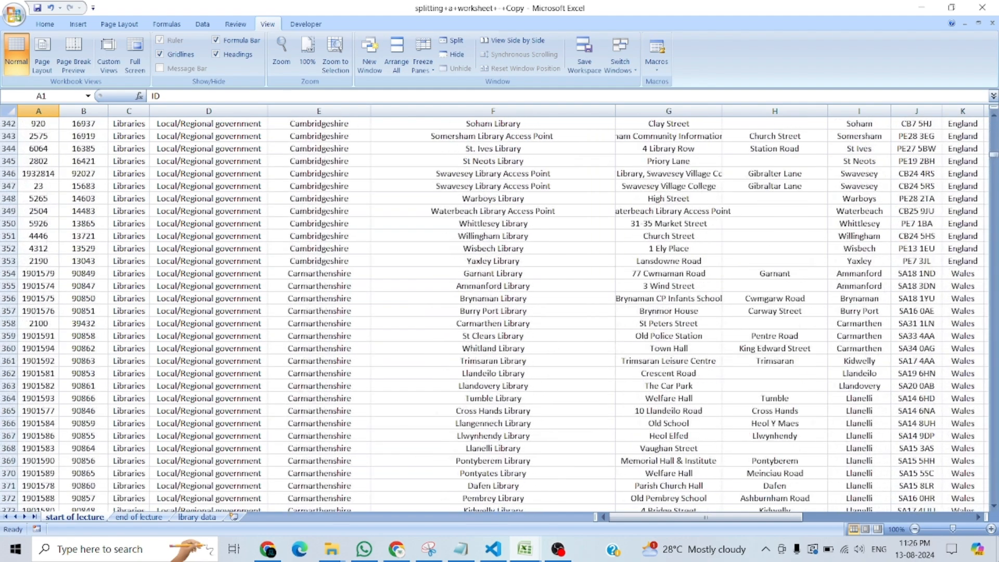
click(994, 491)
drag(995, 165, 968, 558)
click(28, 450)
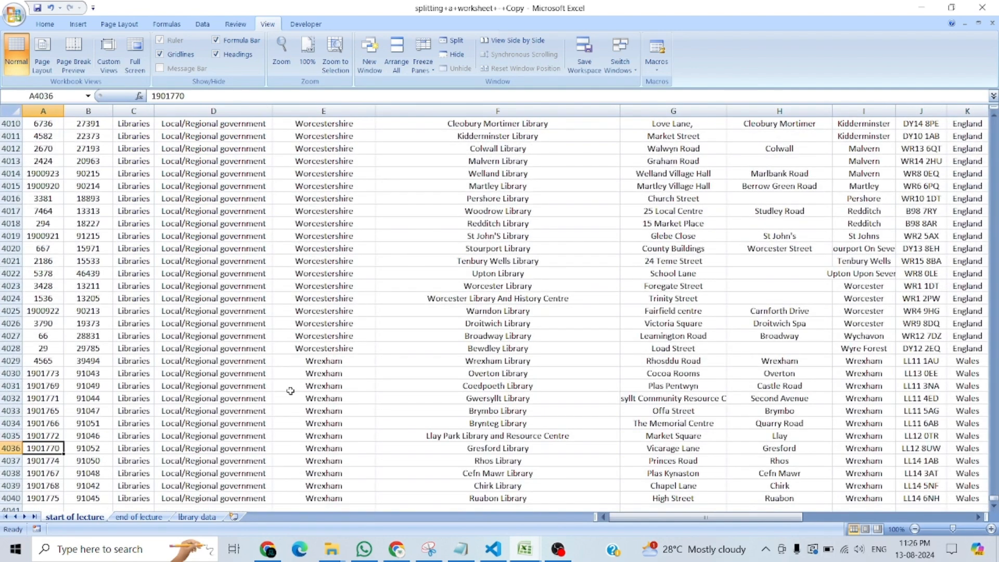
key(ctrl+Down)
key(Down)
key(Up)
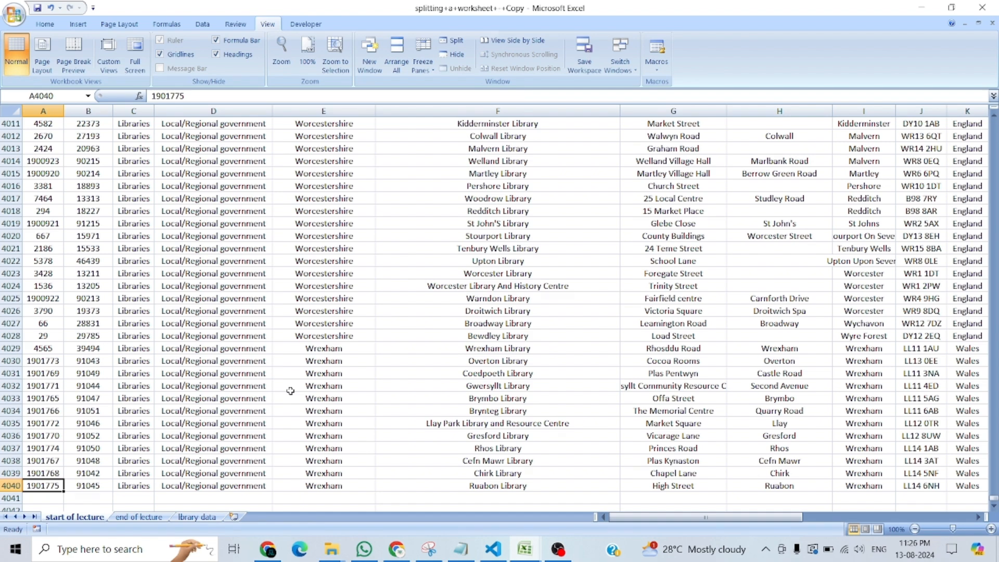
Return to cell A1 and split the worksheet into upper and lower panes above row 10.
key(ctrl+Home)
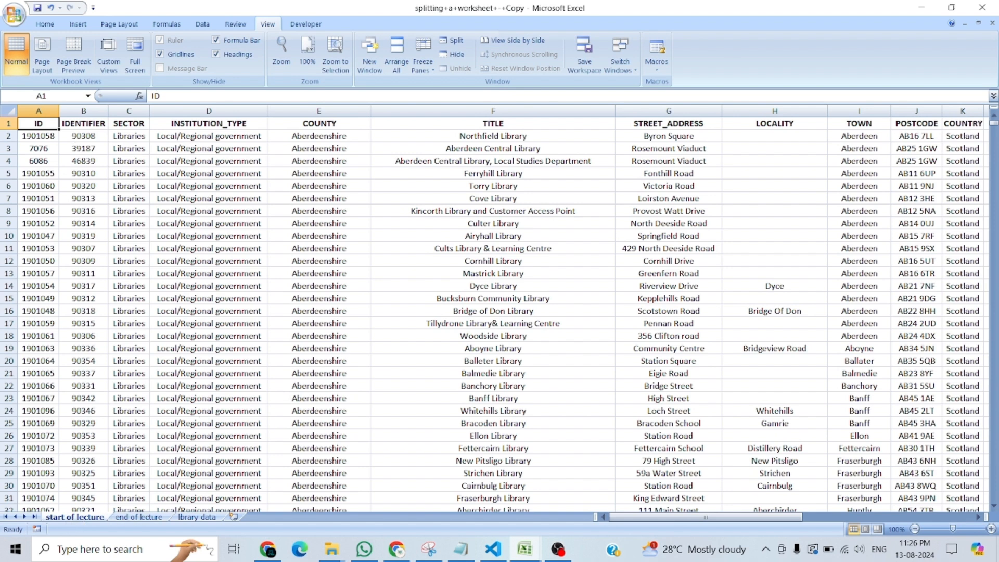
mouse_move(698, 517)
mouse_down()
mouse_move(870, 513)
mouse_move(698, 515)
mouse_up()
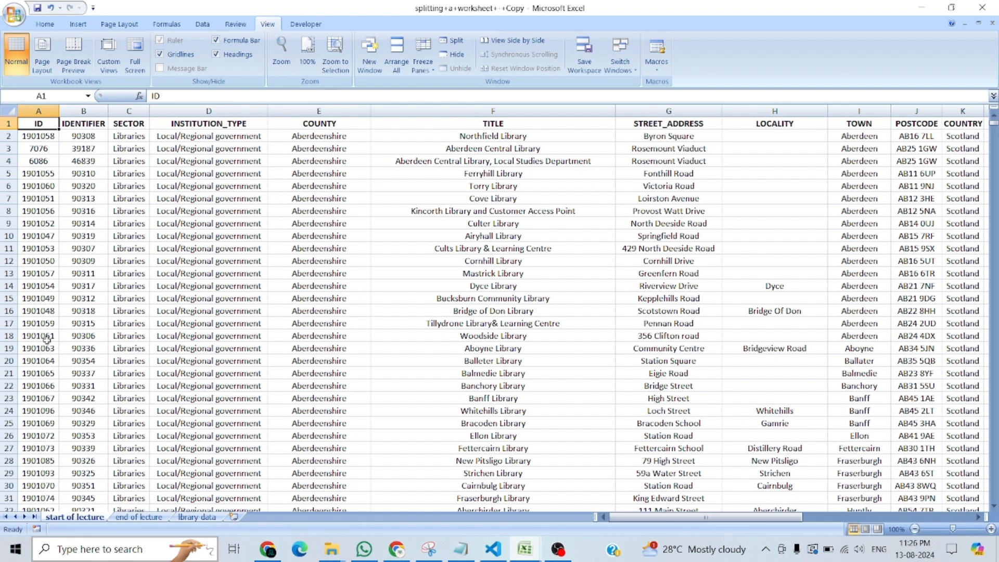
click(9, 299)
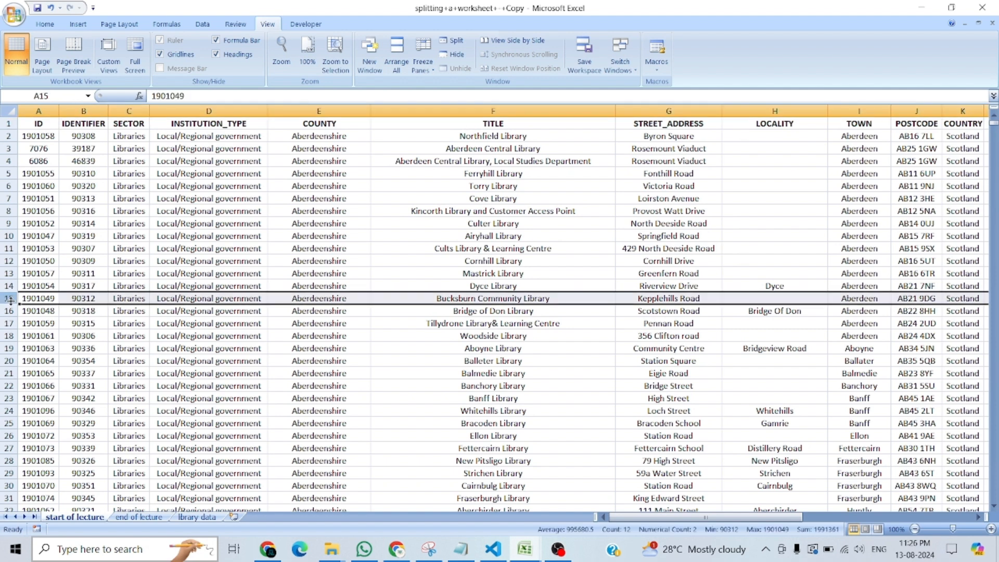
click(9, 236)
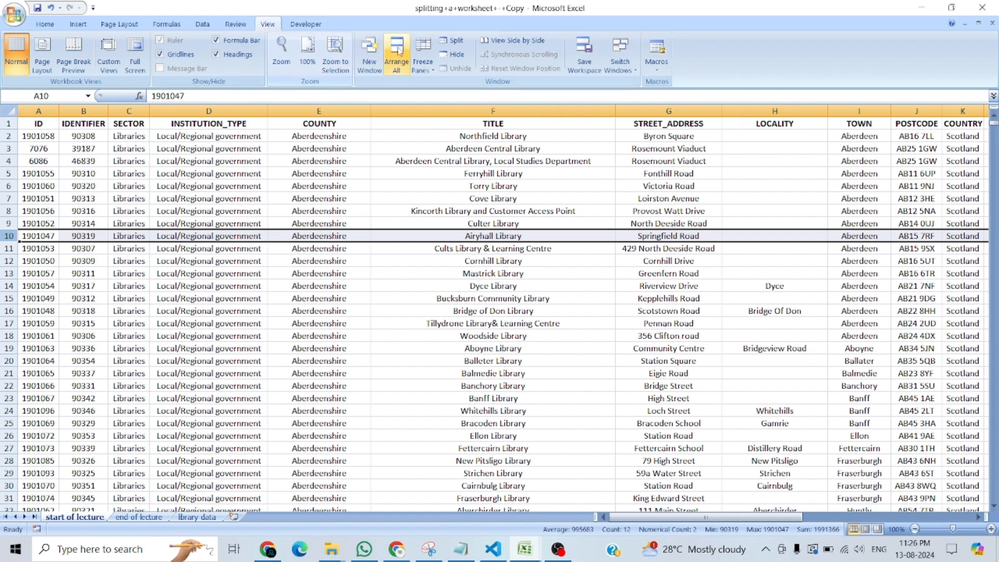
click(452, 45)
Activate the lower pane and bring it back to cell A1, so it starts at the header row.
click(209, 328)
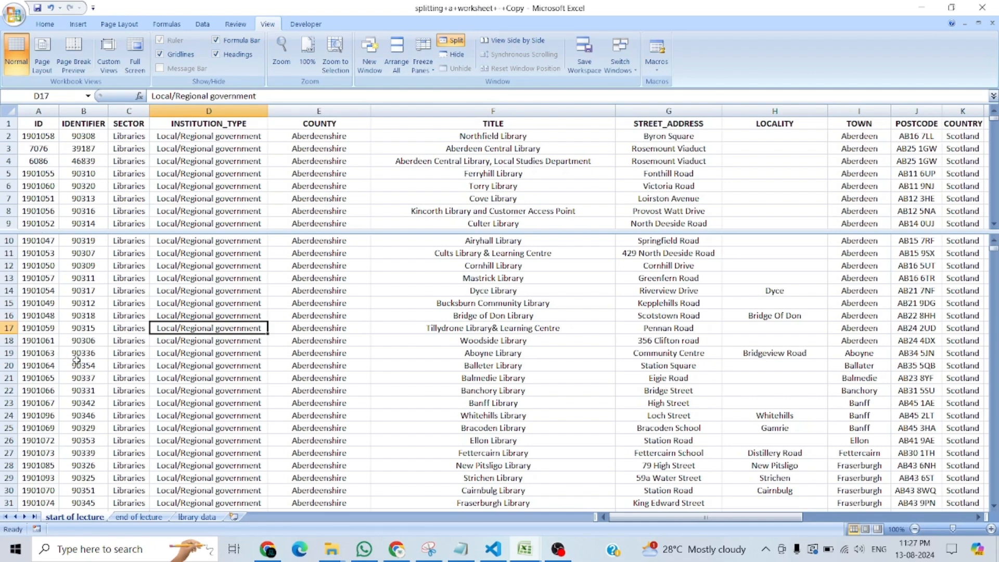
click(33, 367)
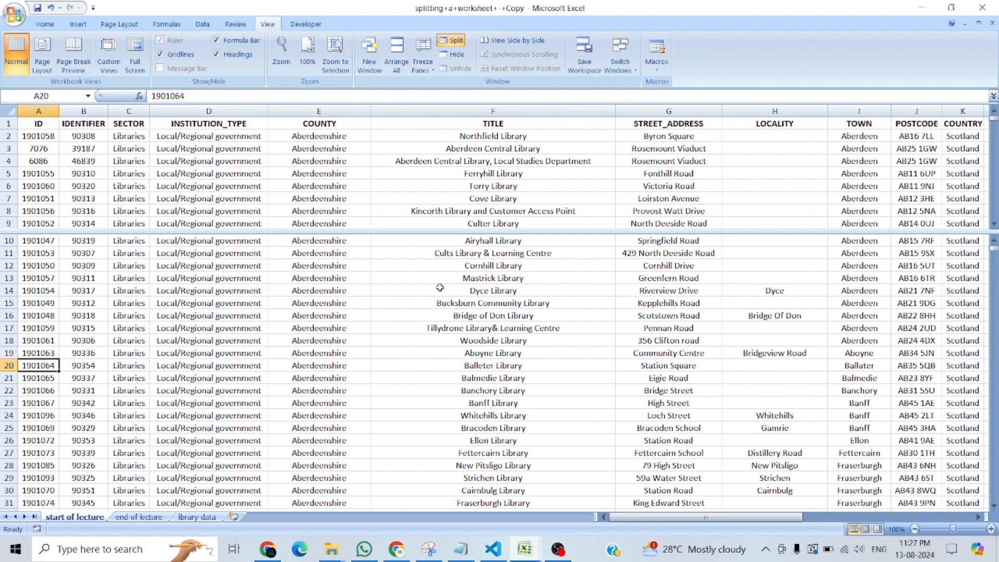
key(ctrl+Home)
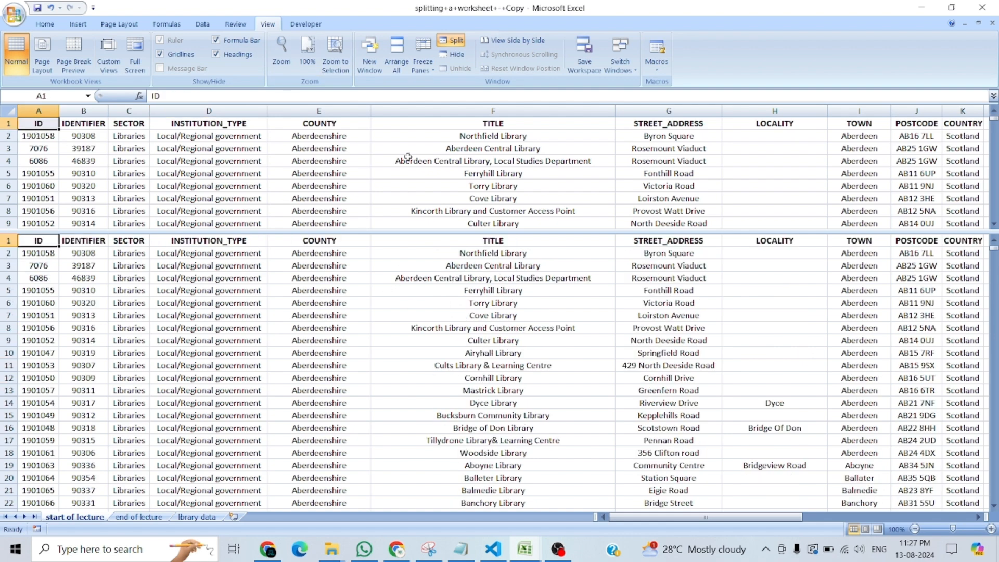
Scroll the upper pane alone down to the Angus and Argyllshire libraries and back to the header row.
click(44, 182)
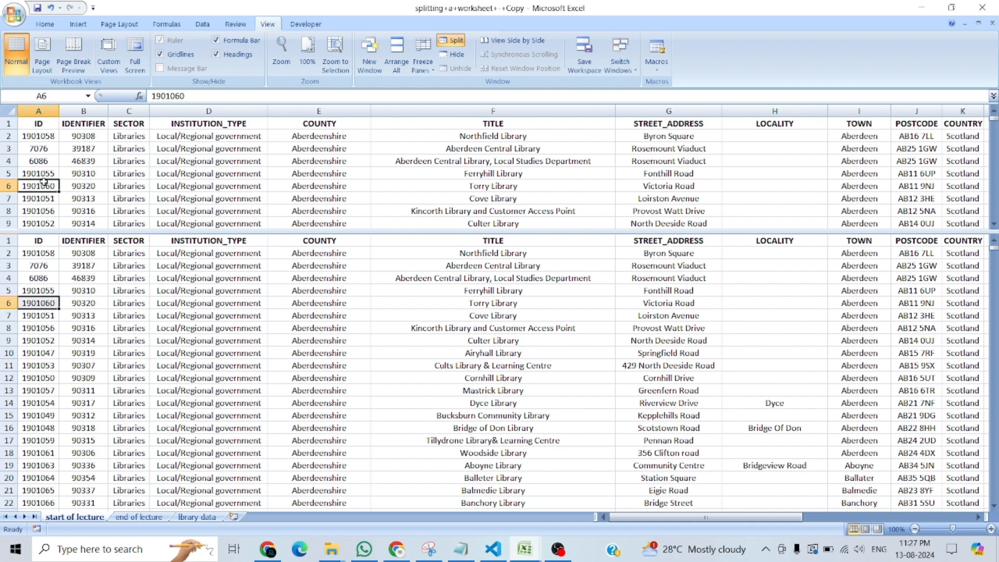
click(44, 136)
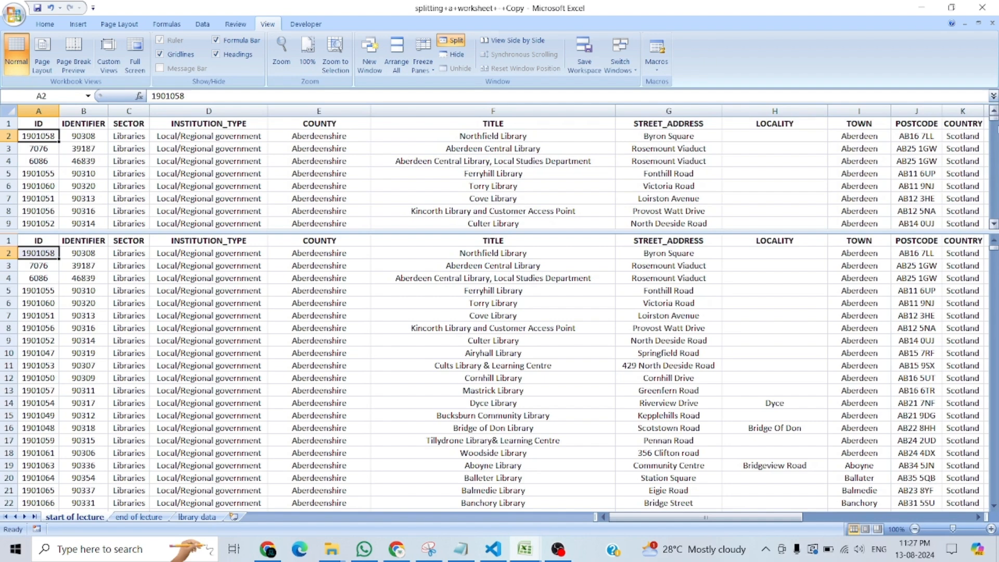
scroll(997, 124, down, 20)
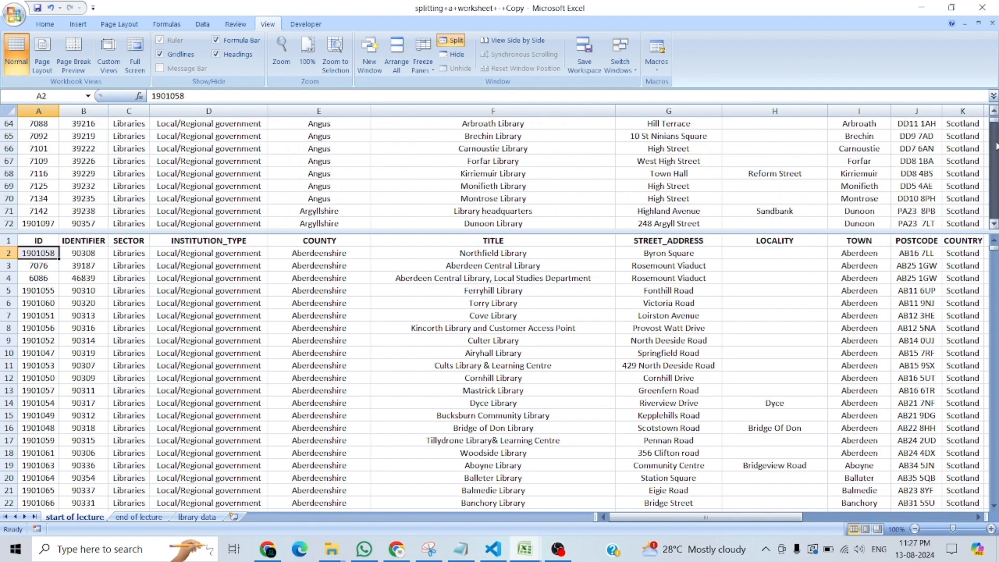
mouse_move(995, 121)
mouse_down()
mouse_move(994, 129)
mouse_move(994, 117)
mouse_up()
mouse_move(994, 257)
mouse_down()
mouse_move(994, 443)
mouse_move(995, 244)
mouse_up()
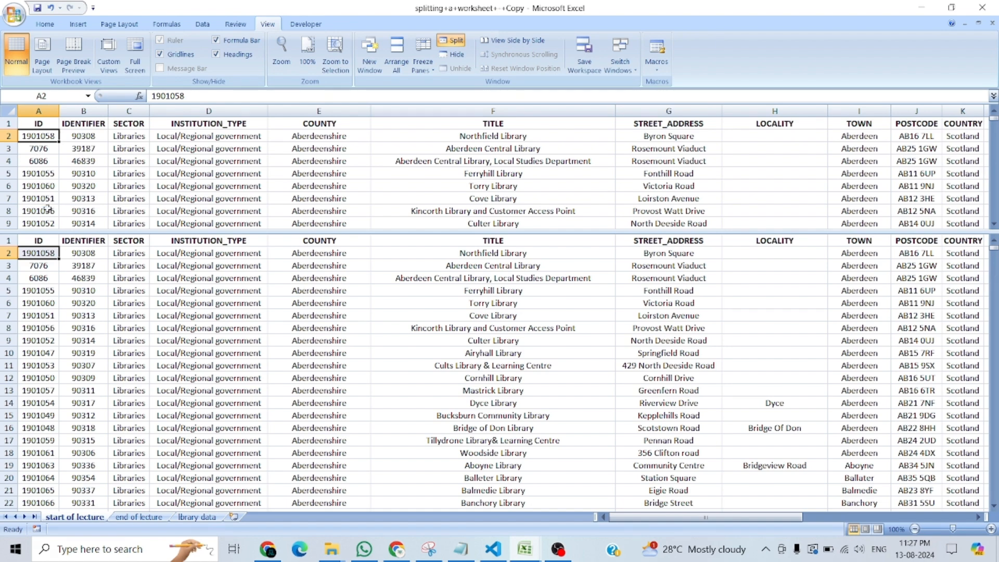
Scroll the lower pane alone to row 99 and select the range A100:G106 in it.
click(44, 223)
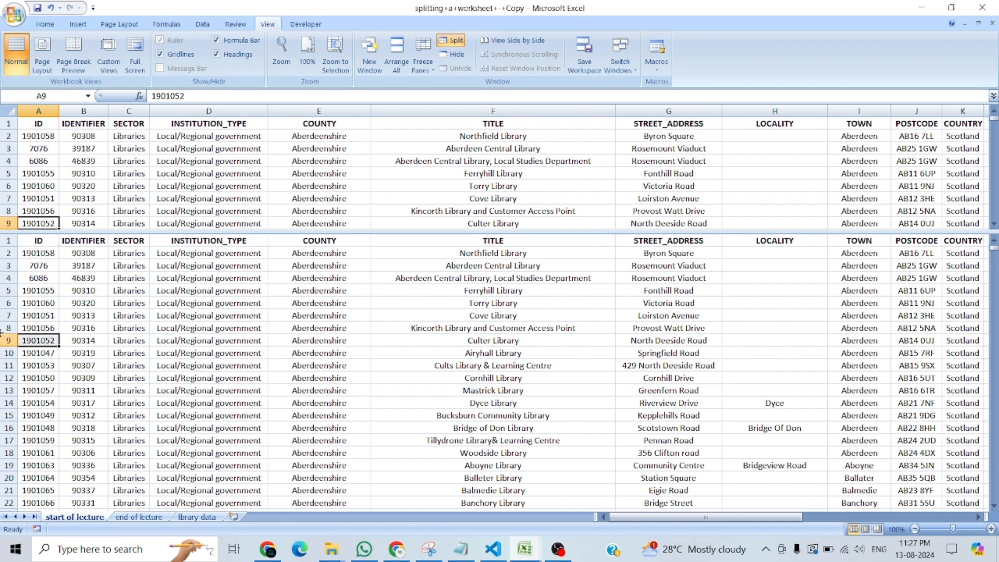
click(48, 466)
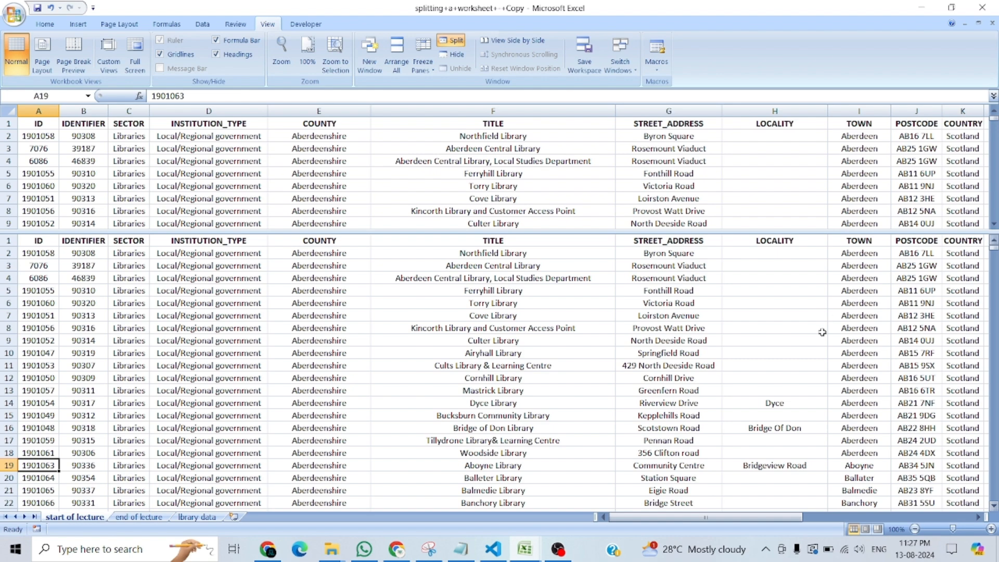
drag(994, 253, 995, 262)
scroll(994, 256, up, 15)
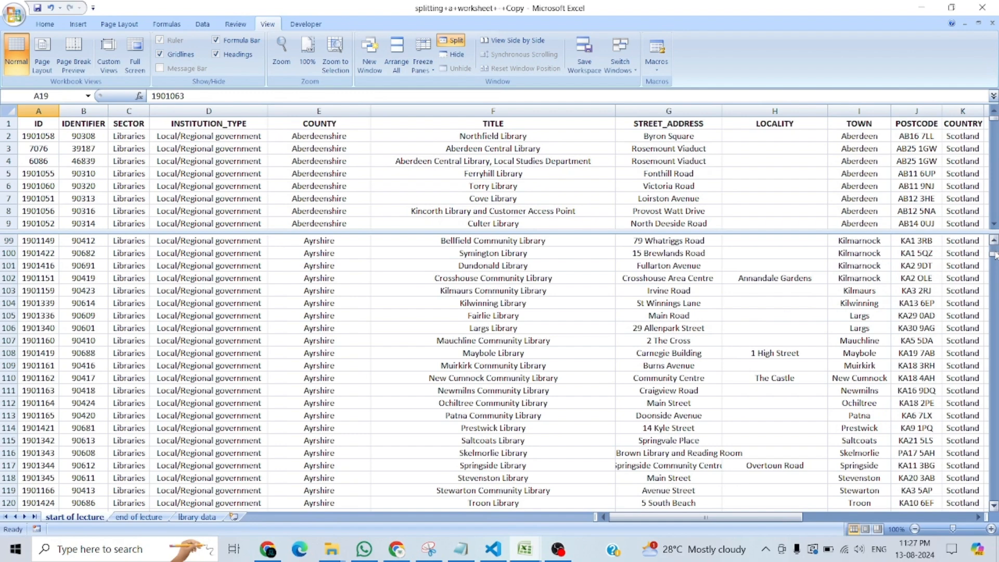
click(25, 254)
drag(33, 136, 53, 364)
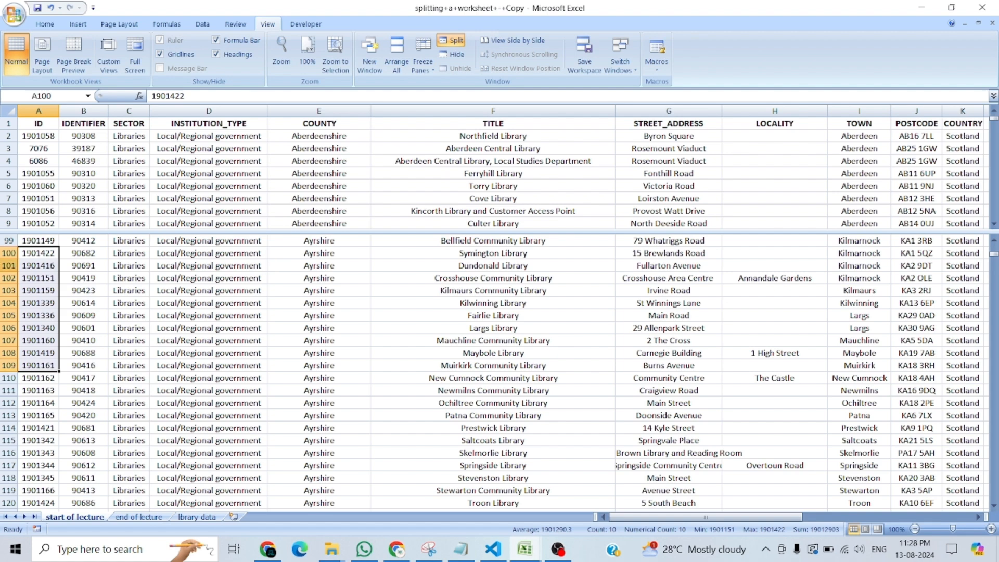
click(73, 256)
drag(43, 256, 616, 328)
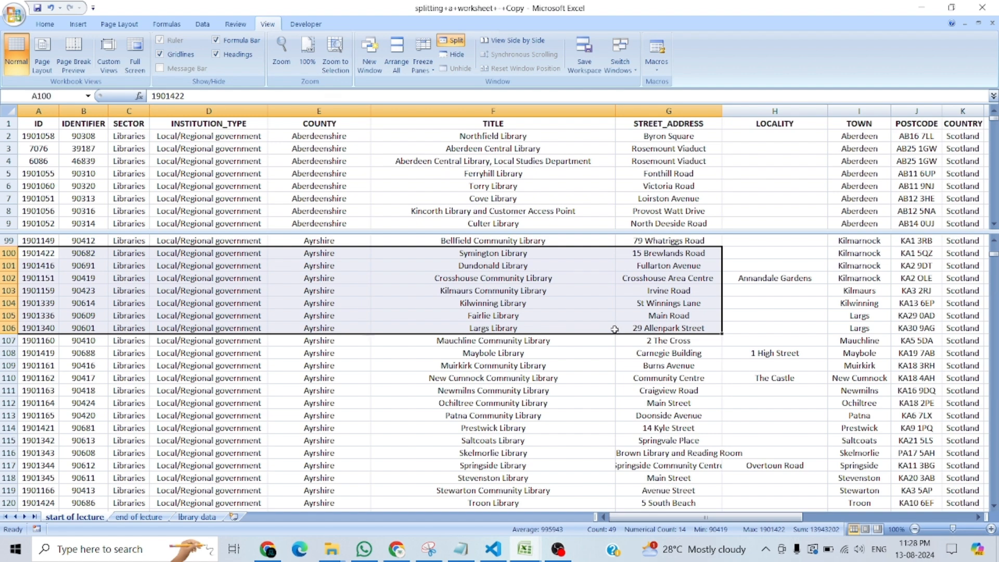
Using the lower pane, replace the county in cell E102 with a person's first name.
click(322, 197)
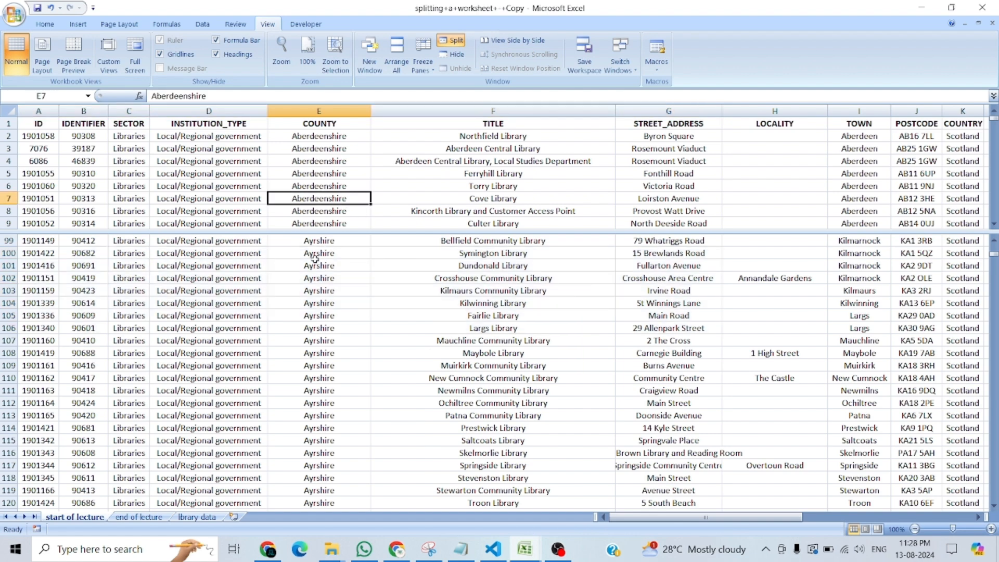
click(315, 265)
click(319, 175)
click(320, 278)
text(jogendra)
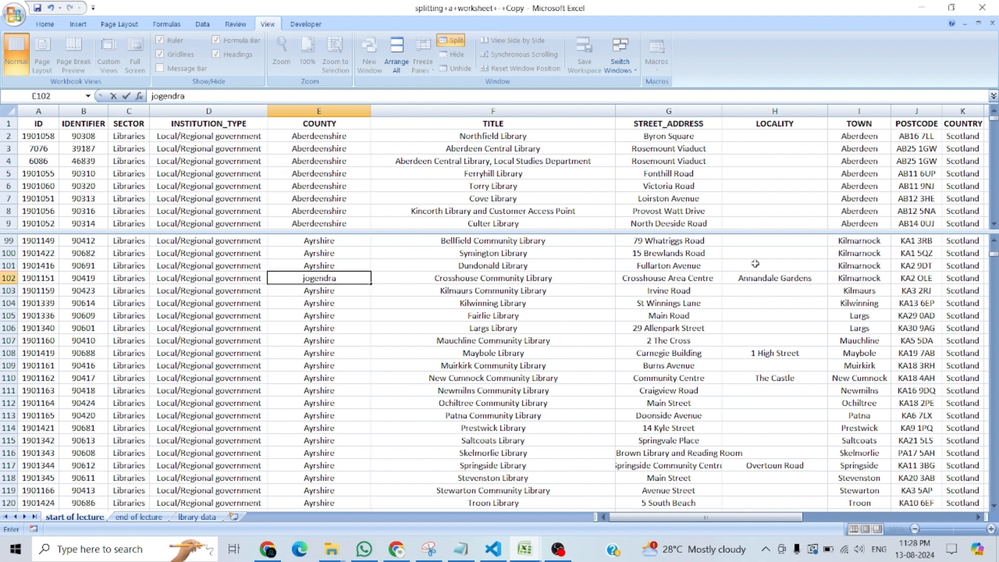
key(Return)
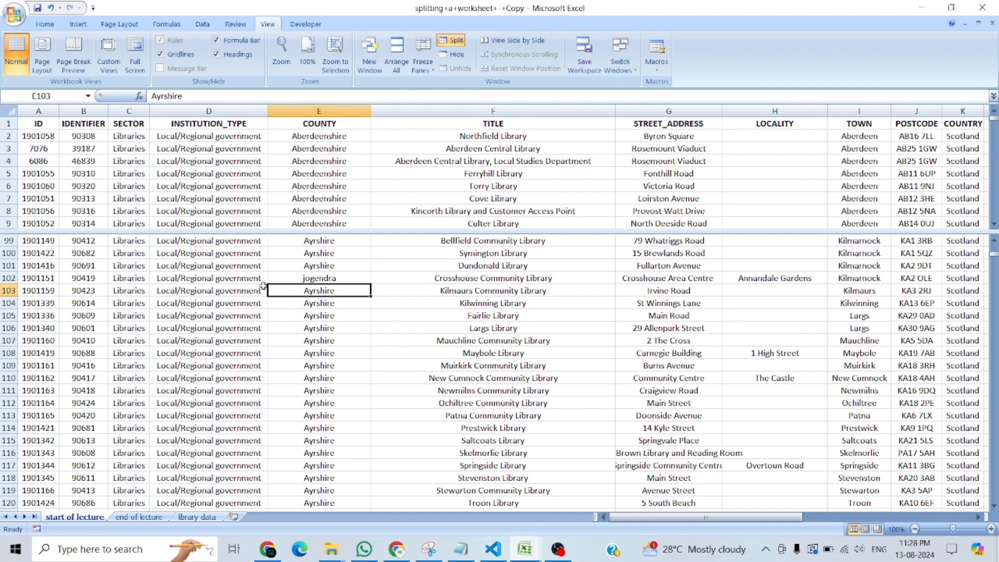
Select row 102, and from cell A6 in the upper pane find the first name entered in the County column.
click(9, 277)
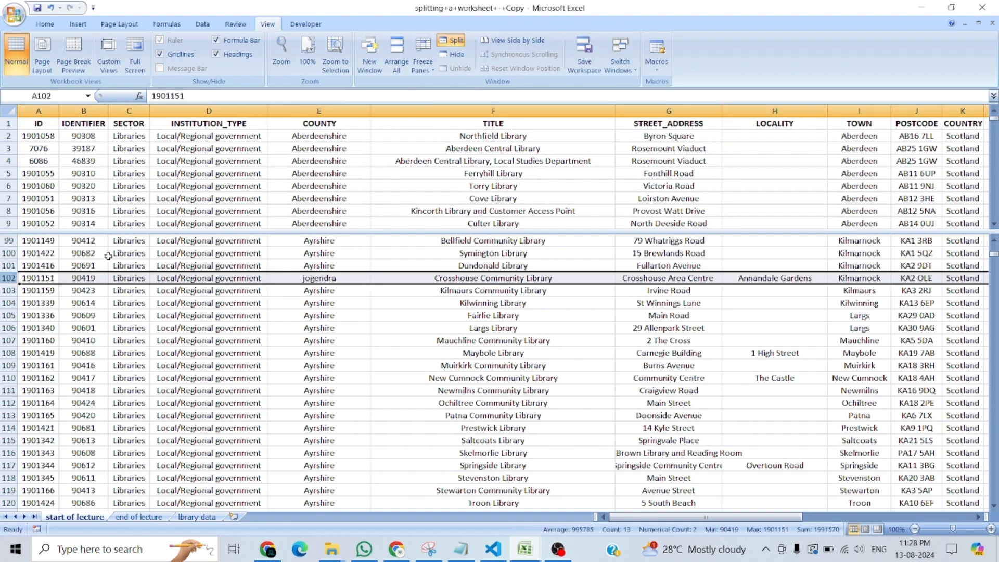
click(42, 191)
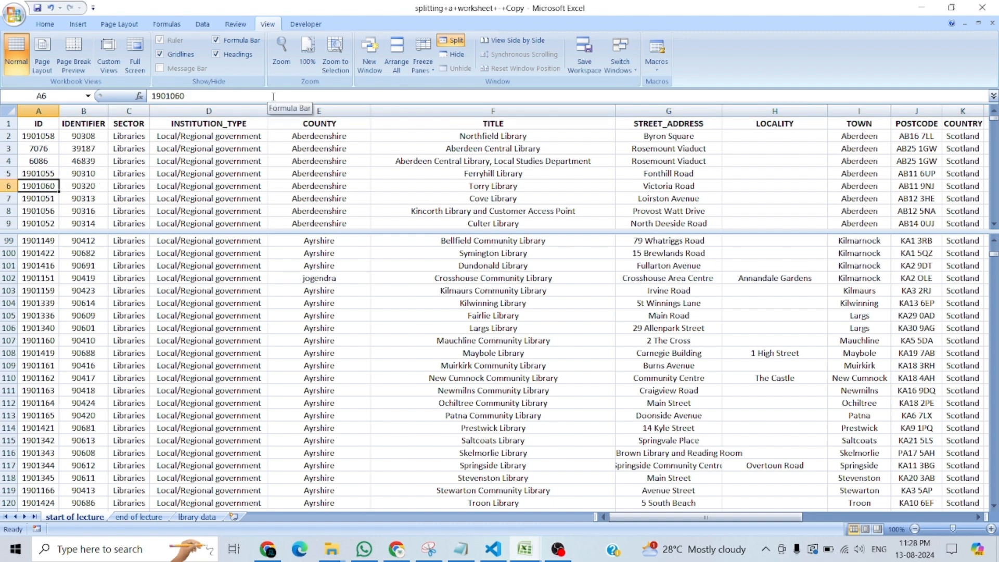
key(ctrl+f)
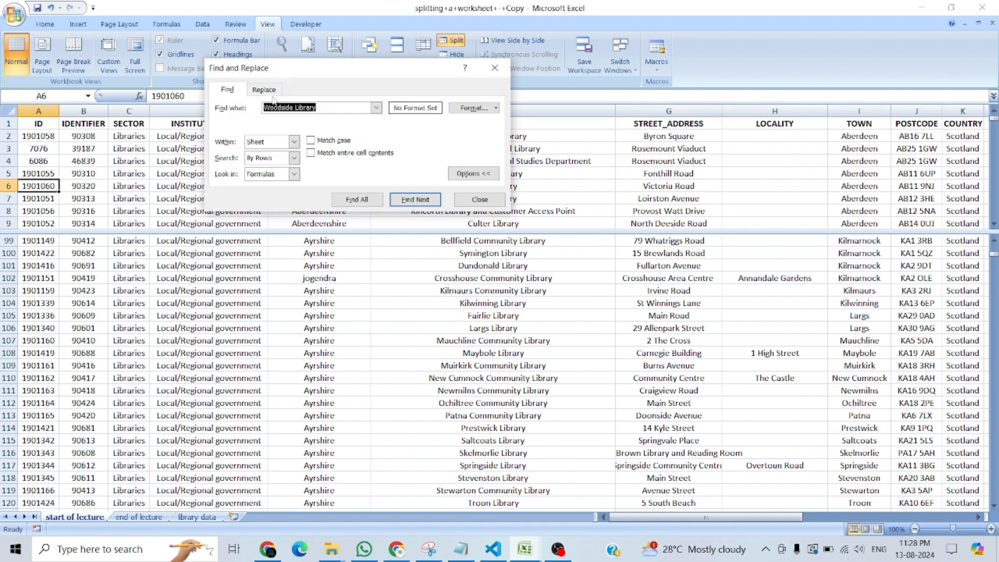
text(jogendra)
key(Return)
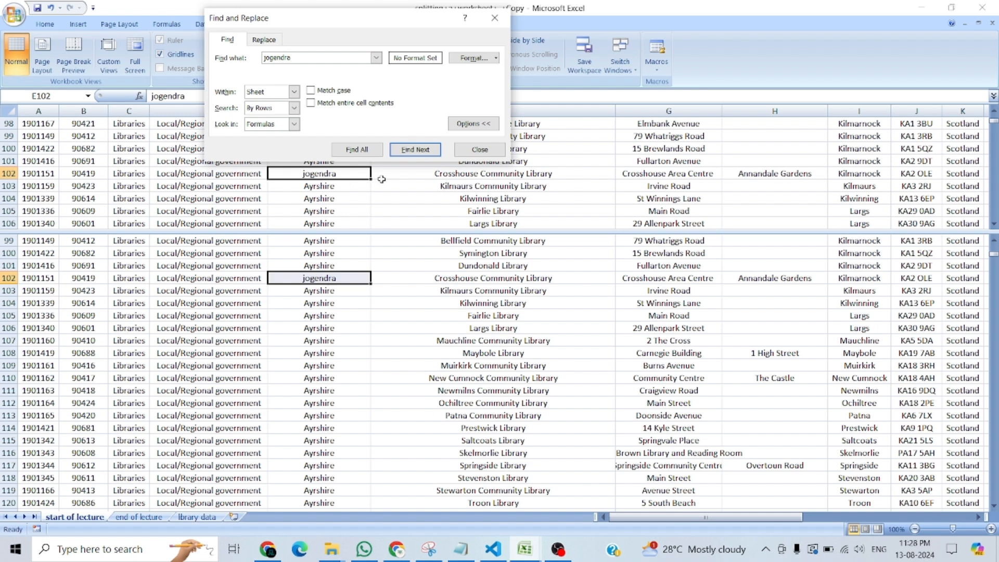
Close the search and enter another person's first name in cell E103 through the upper pane.
click(335, 188)
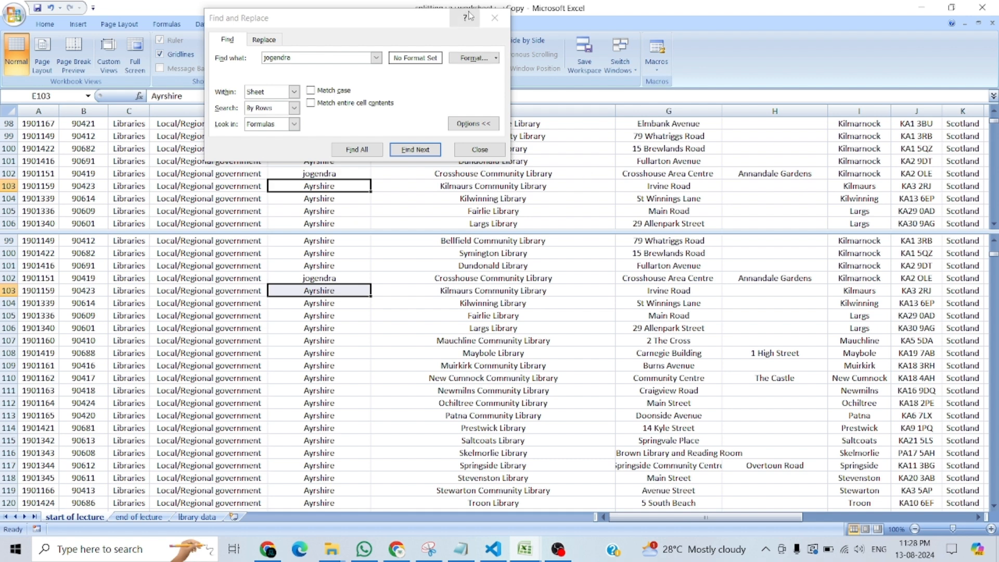
click(494, 17)
text(sonu)
key(Return)
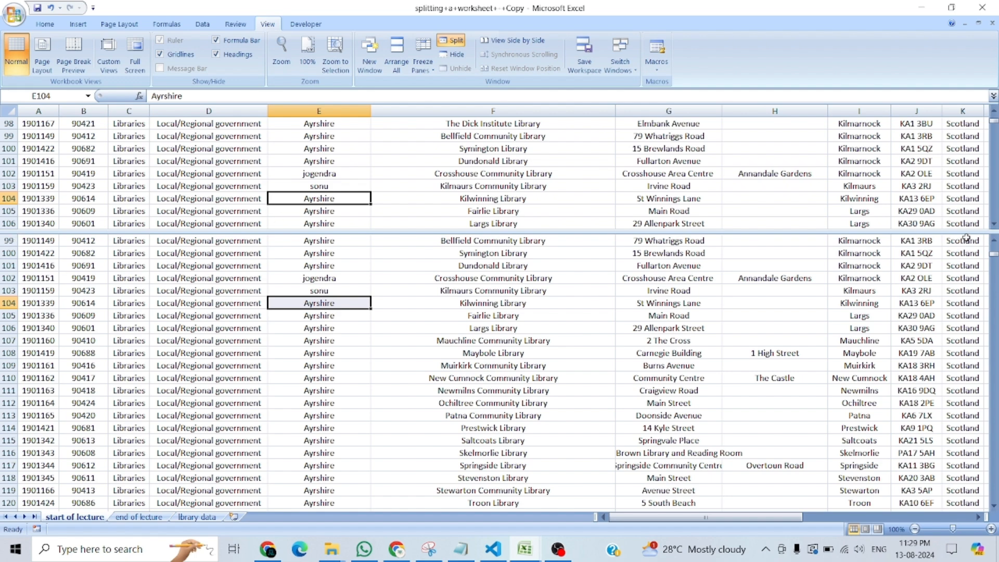
Return both the lower and upper panes to cell A1.
click(944, 207)
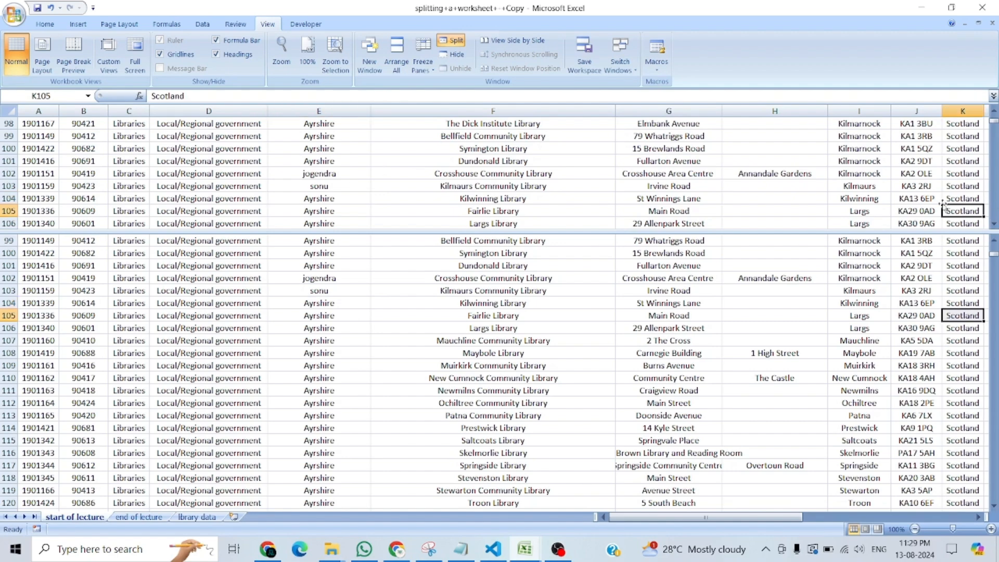
click(314, 340)
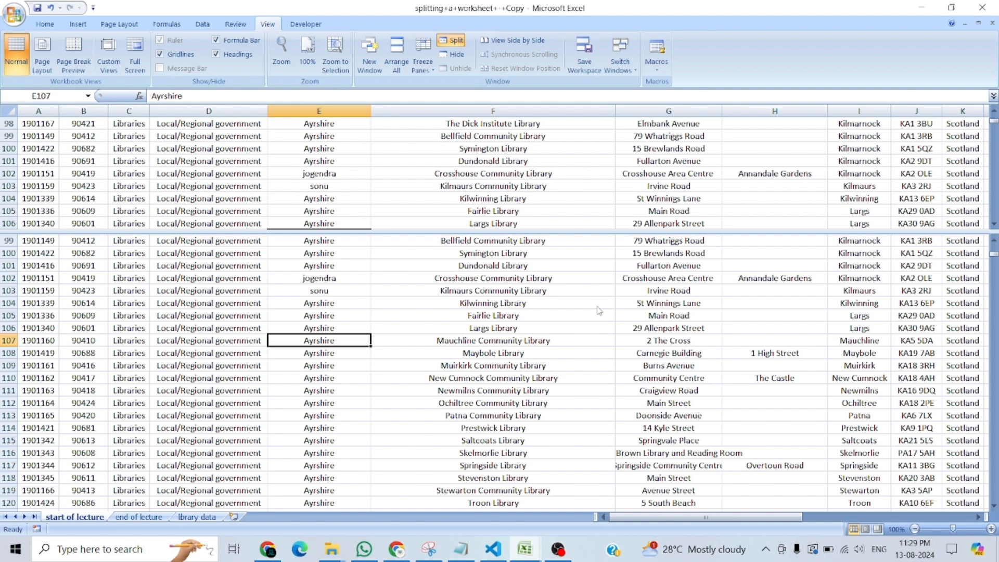
key(ctrl+Home)
click(81, 200)
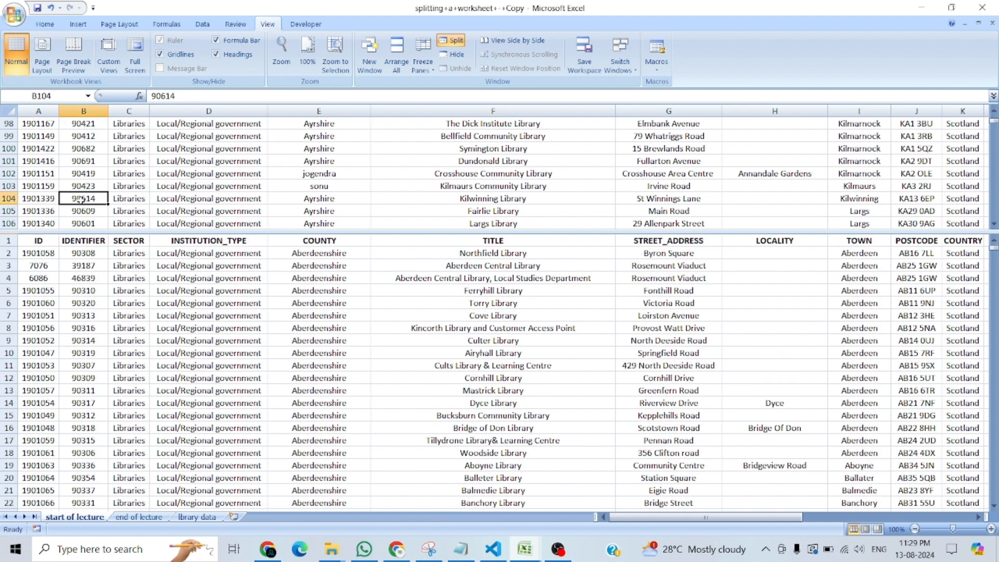
key(ctrl+Home)
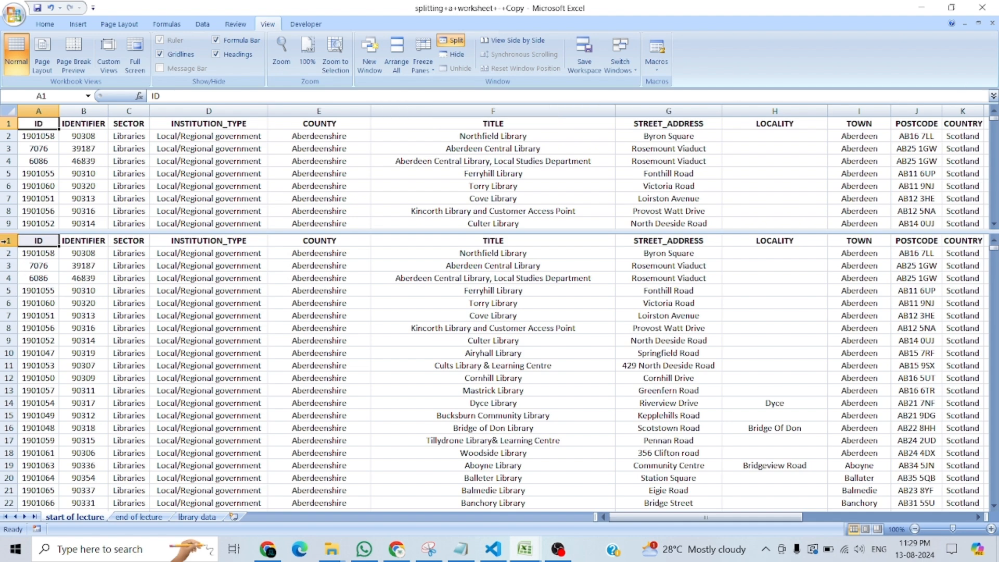
Move the split bar down to just below row 19, keeping row 19 at its original height.
mouse_move(8, 234)
mouse_down()
mouse_move(5, 346)
mouse_move(10, 234)
mouse_up()
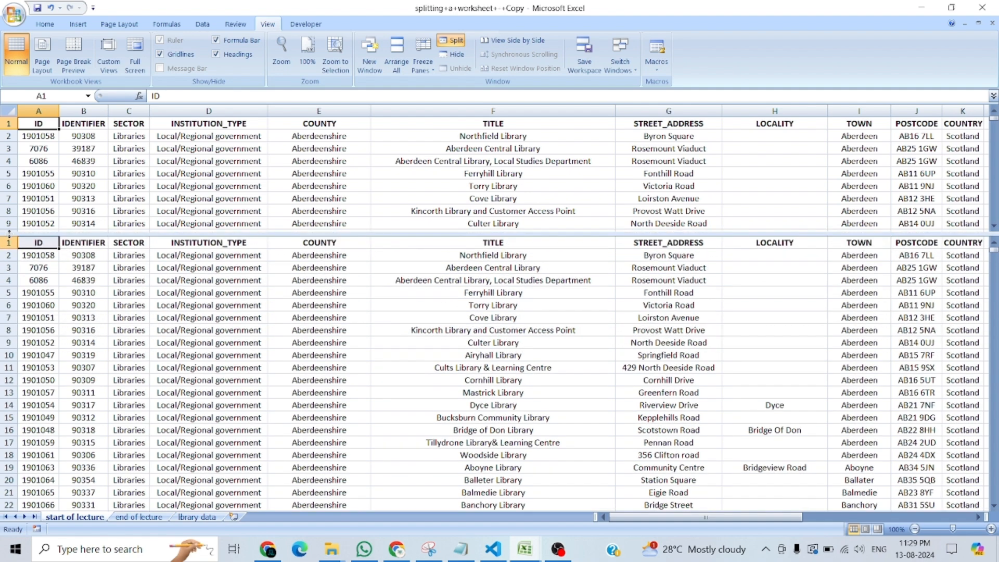
drag(10, 234, 9, 356)
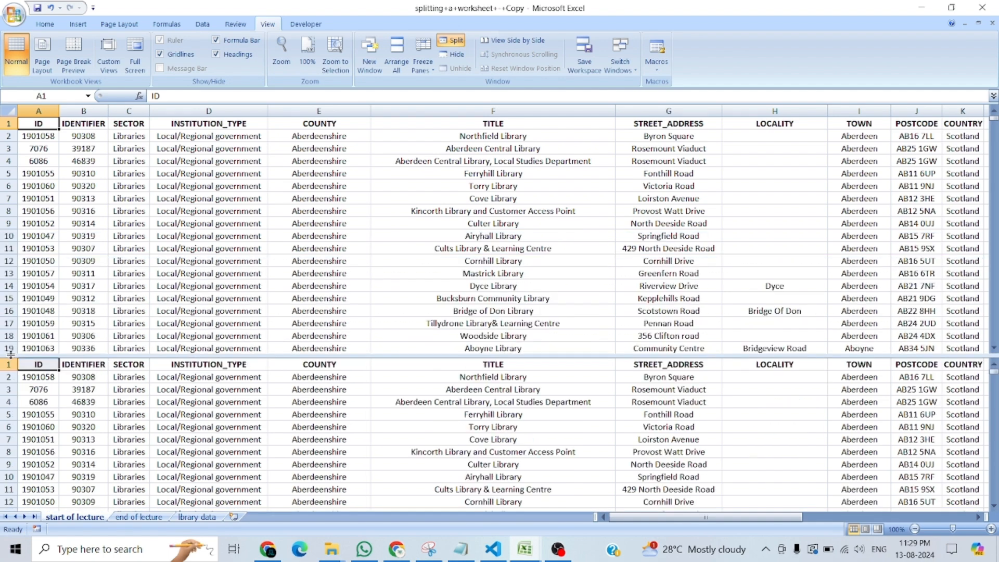
drag(9, 352, 8, 392)
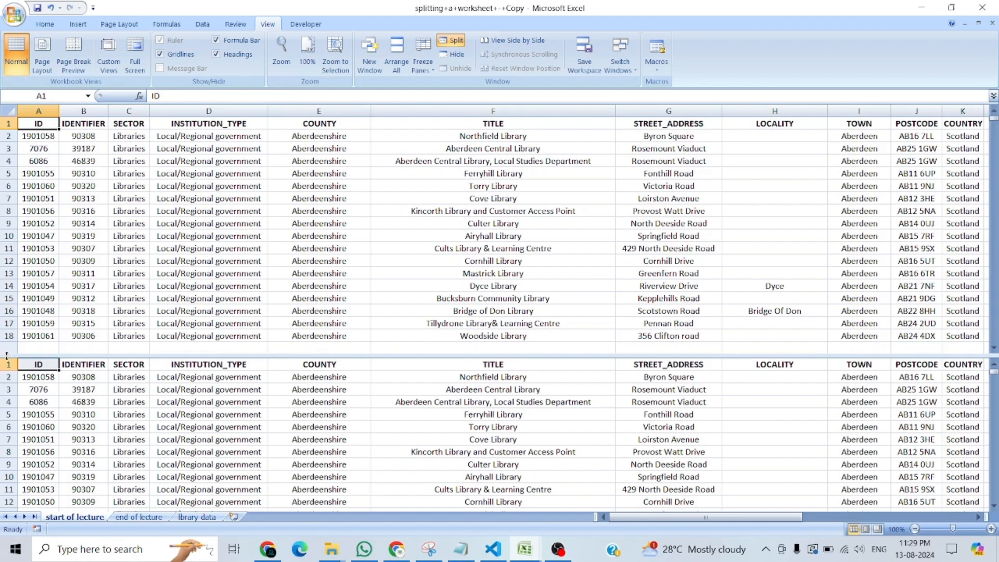
key(ctrl+z)
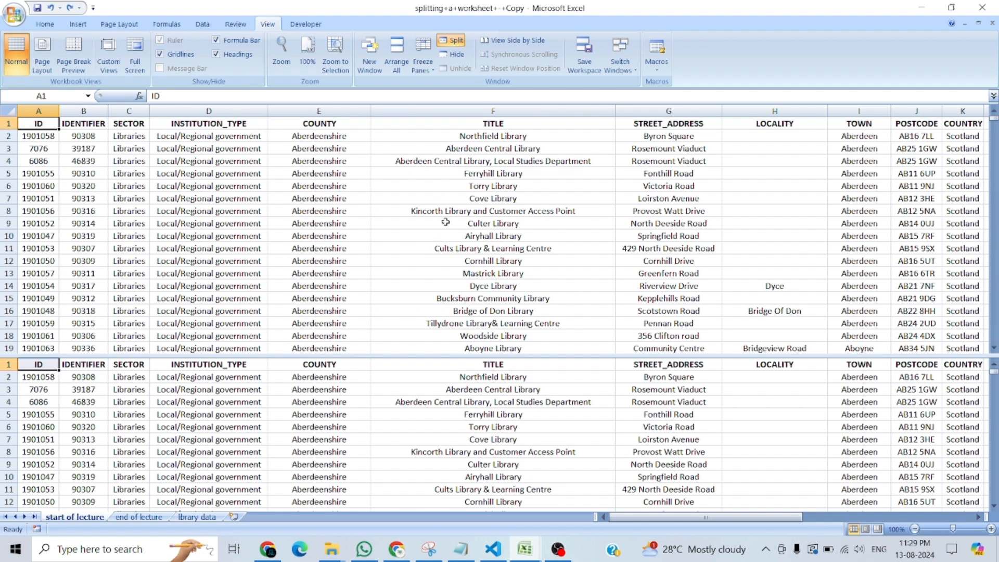
Remove the worksheet split and switch to the freeze+panes+-+Copy+-+Copy workbook.
click(444, 46)
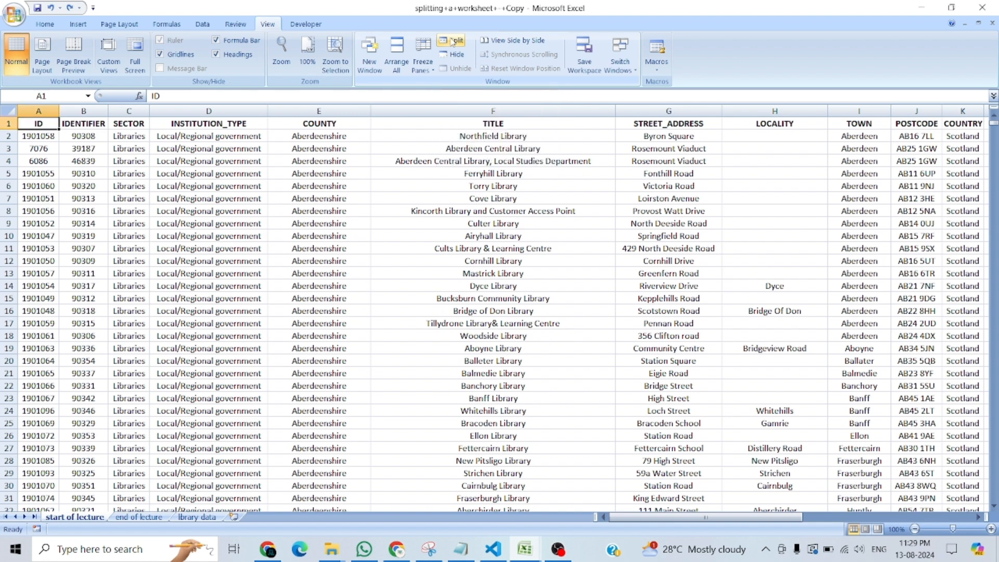
key(alt+Tab)
Switch to the Day5 workbook and select the Freeze an Unfreeze Panes topic on the Day5 sheet.
key(alt+Tab)
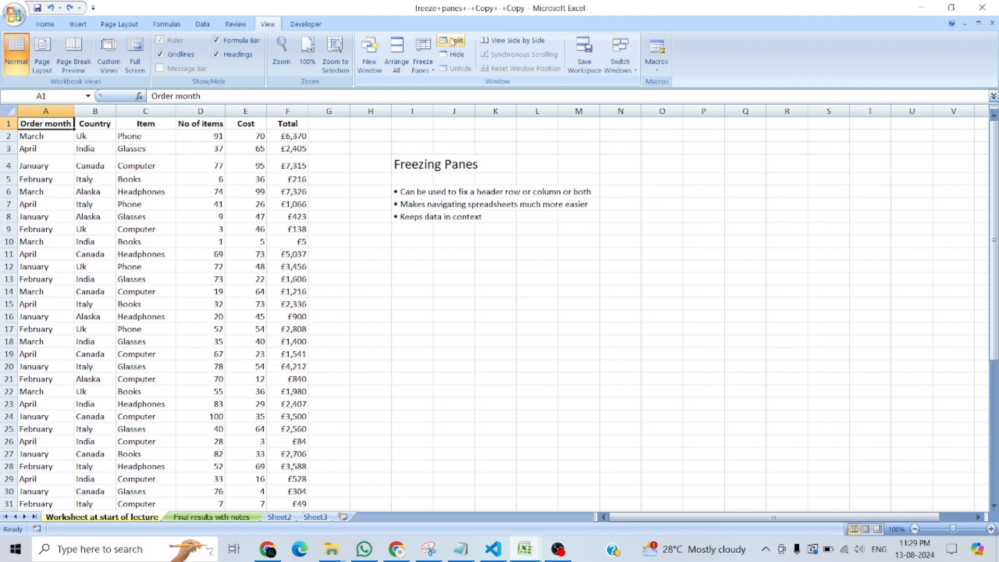
key(alt+Tab)
key(ctrl+Tab)
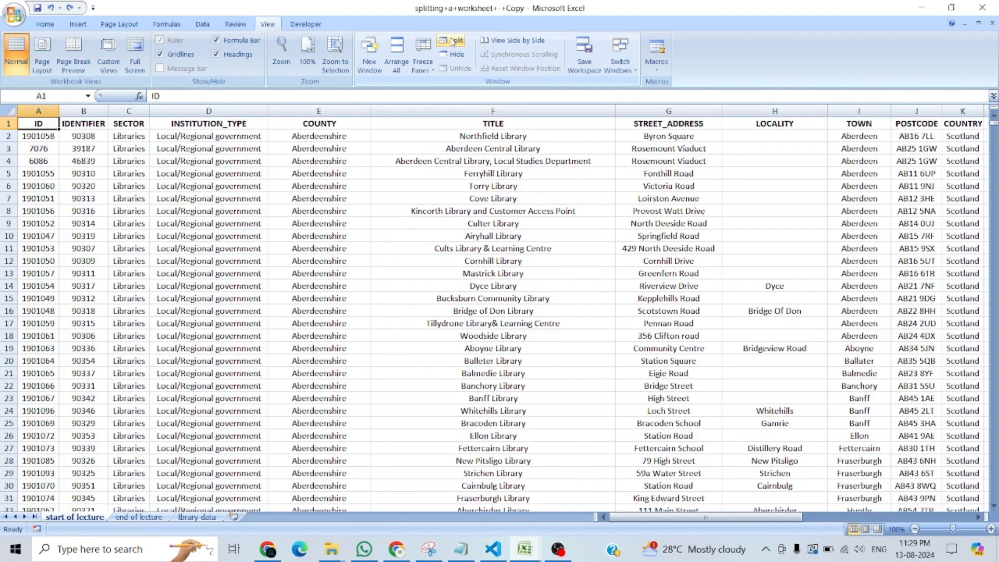
key(ctrl+Tab)
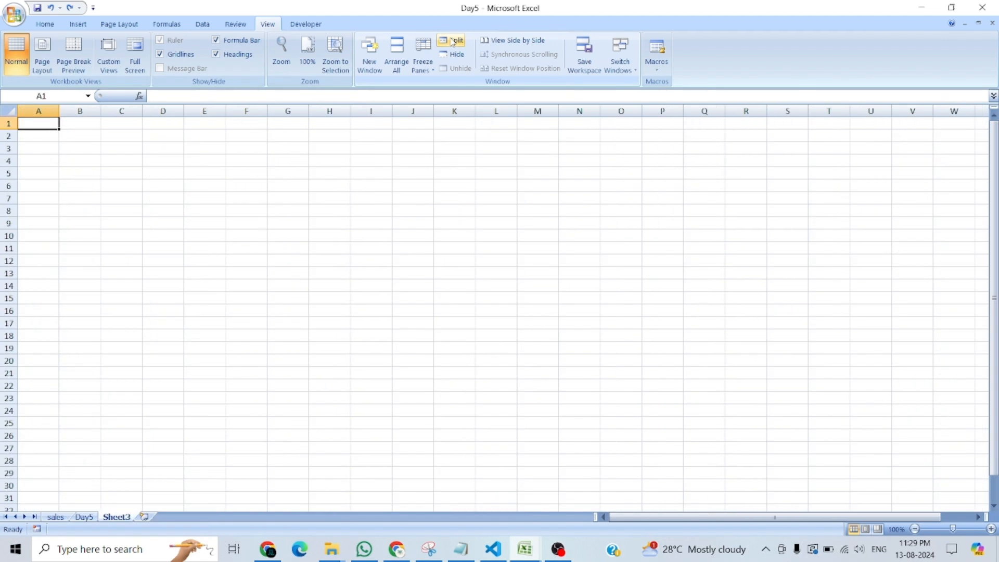
click(53, 519)
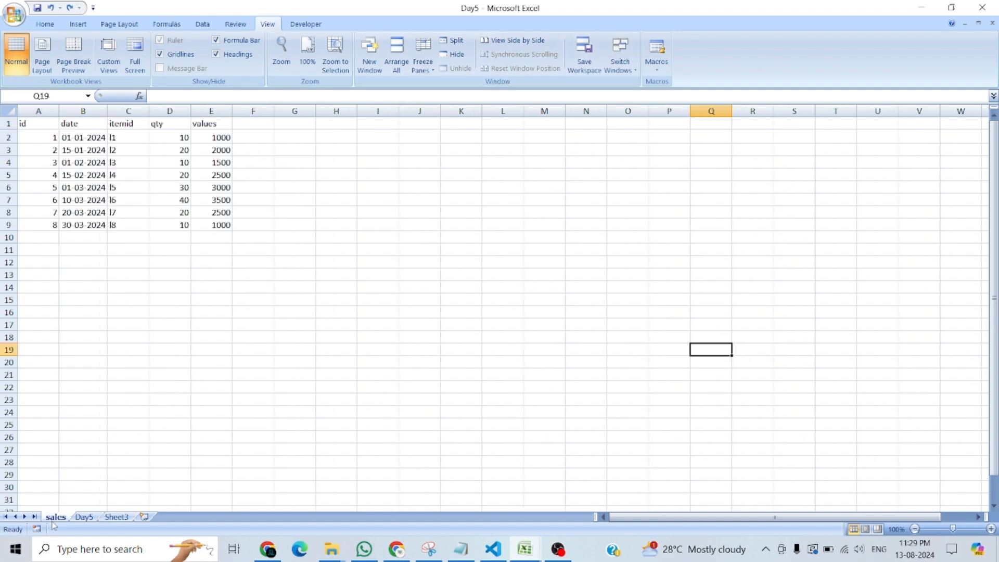
click(83, 517)
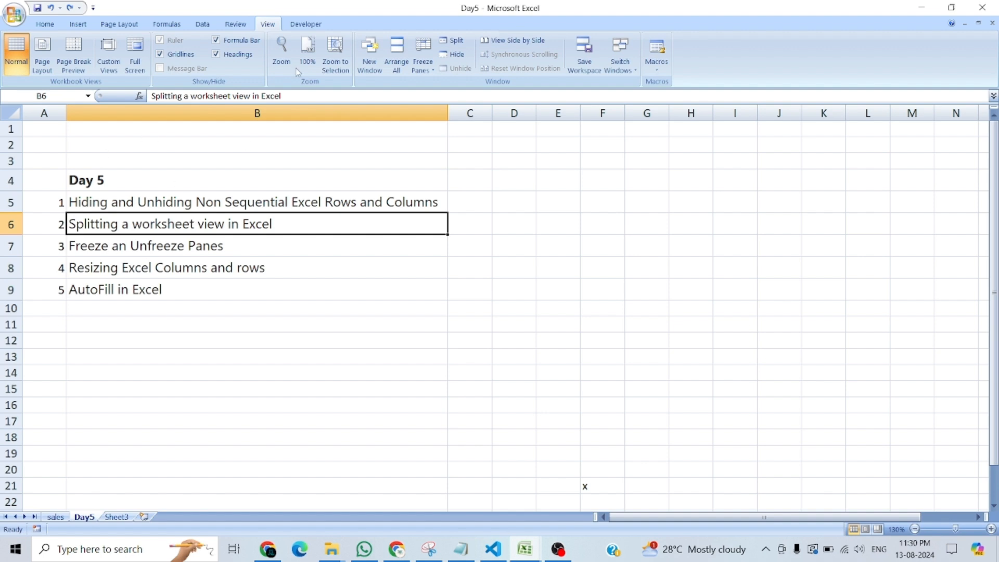
click(158, 249)
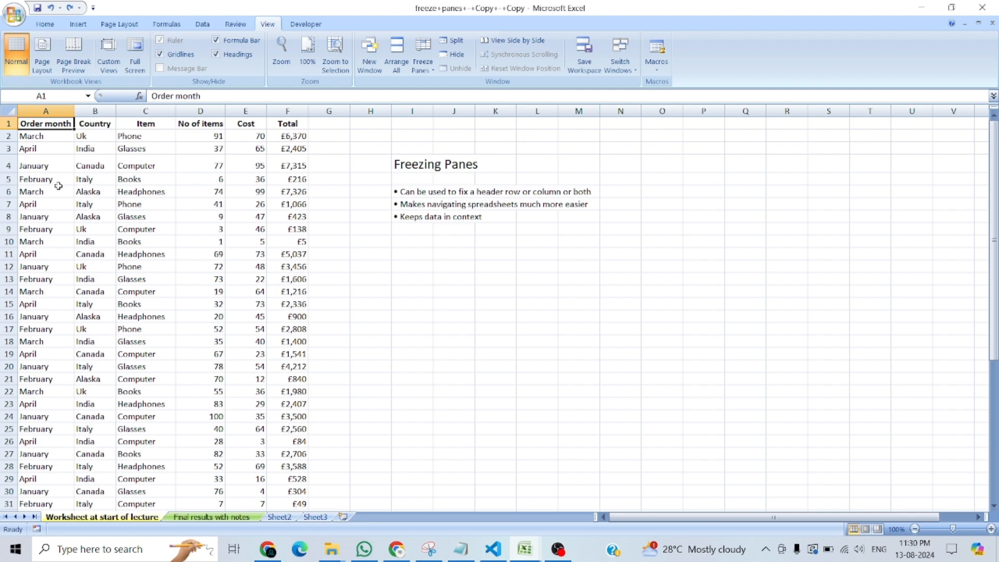
Return to the freeze+panes+-+Copy+-+Copy workbook and go down column A to the last orders to see how the headers behave unfrozen.
click(42, 136)
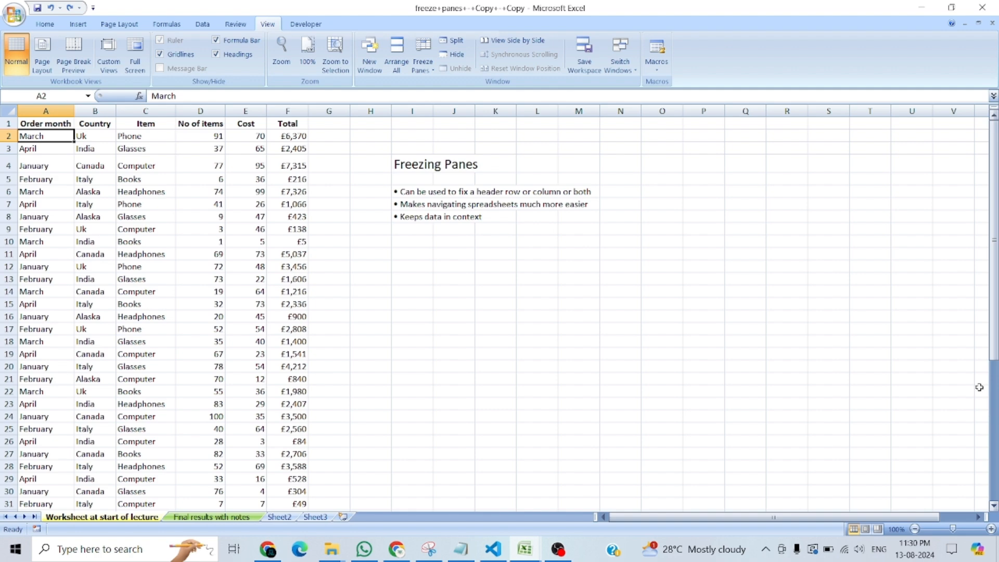
click(50, 380)
key(Down)
key(Down)
key(Down)
key(Down)
key(Down)
key(Down)
key(Down)
key(Down)
key(Down)
key(Down)
key(Down)
key(Down)
key(Down)
key(Down)
key(Down)
key(Down)
key(Down)
key(Down)
key(Down)
key(Down)
key(Down)
key(Down)
key(Down)
key(Down)
key(Down)
key(Down)
key(Down)
key(Down)
key(Down)
key(Down)
key(Down)
key(Down)
key(Down)
key(Down)
key(Down)
key(Down)
key(Up)
key(Up)
key(Up)
key(Up)
key(Up)
key(Up)
key(Up)
key(Up)
key(Up)
key(Up)
key(Up)
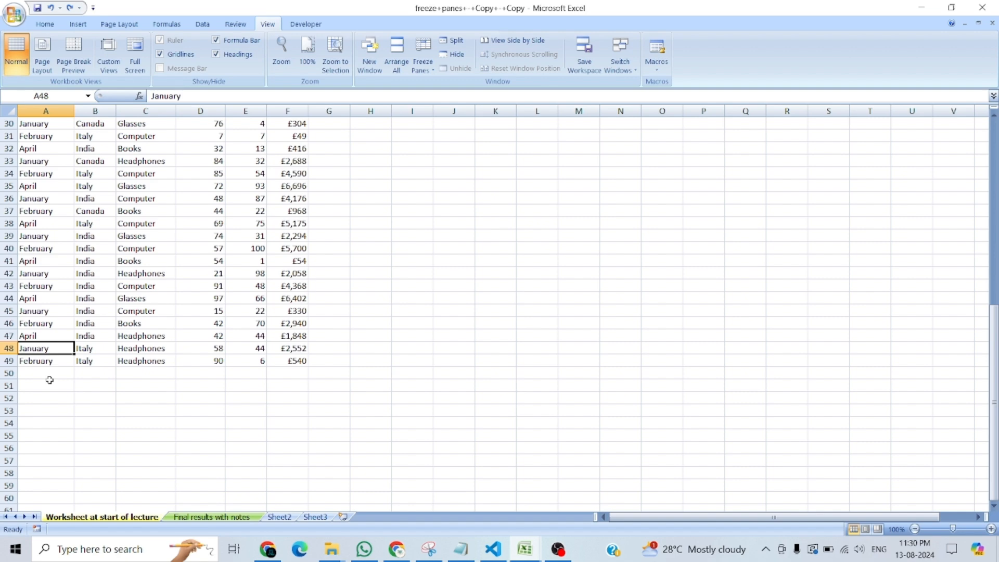
Go back to cell A1 and move down column A to A19.
key(ctrl+Home)
key(Down)
key(Down)
key(Down)
key(Down)
key(Down)
key(Down)
key(Down)
key(Down)
key(Down)
key(Down)
key(Down)
key(Down)
key(Down)
key(Down)
key(Down)
key(Down)
key(Down)
key(Down)
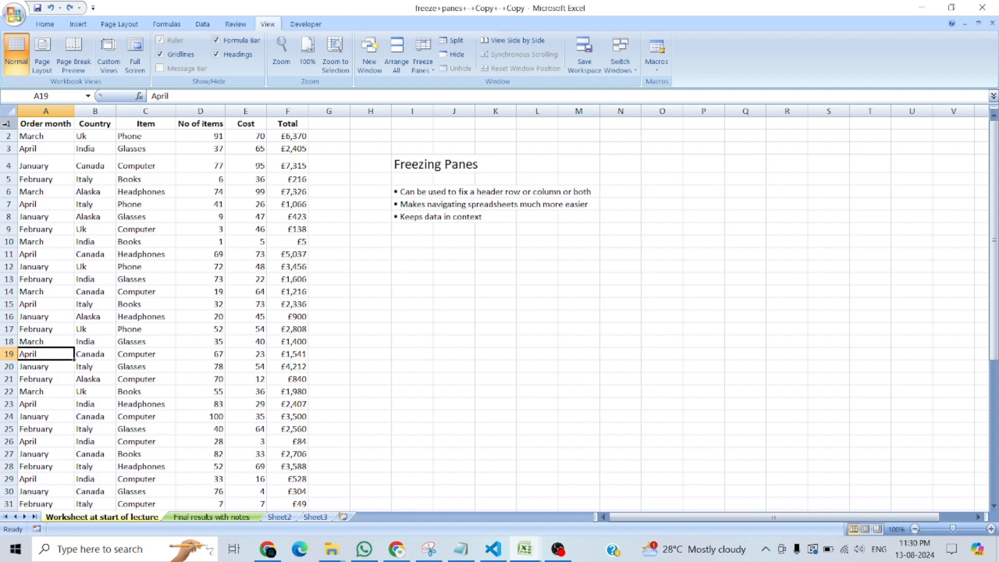
Point out header row 1, select cell A8 and freeze the worksheet's top row.
click(7, 124)
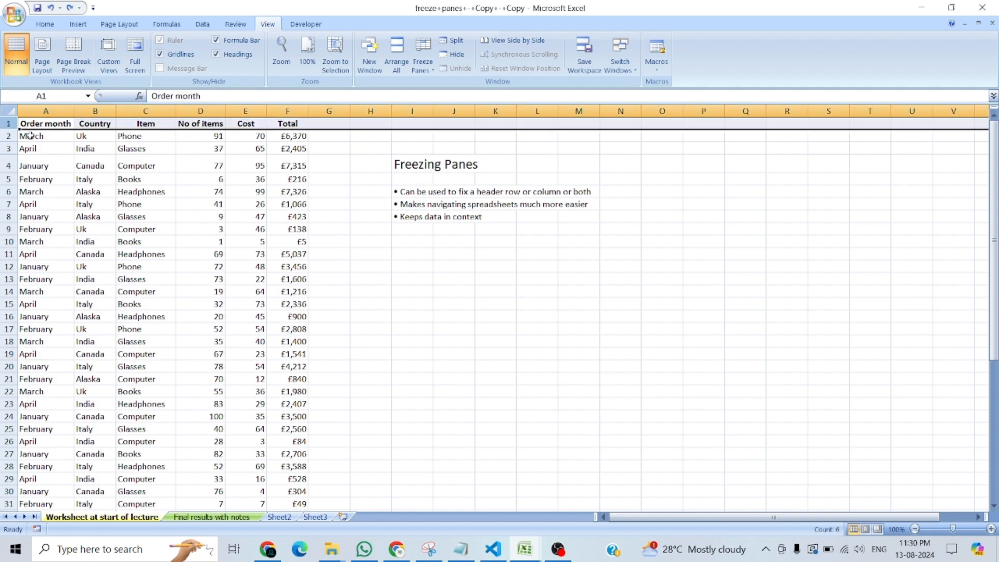
click(50, 212)
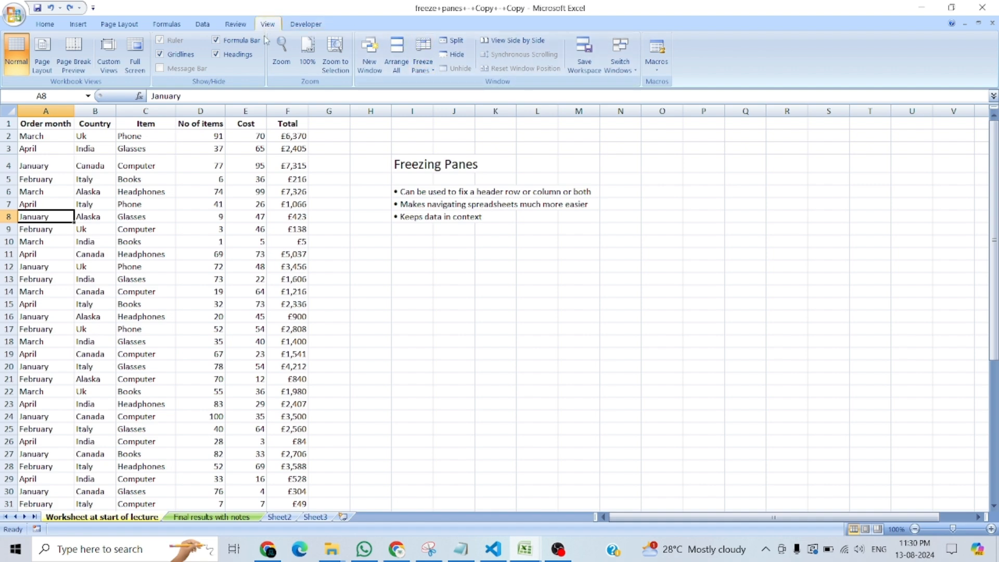
click(433, 71)
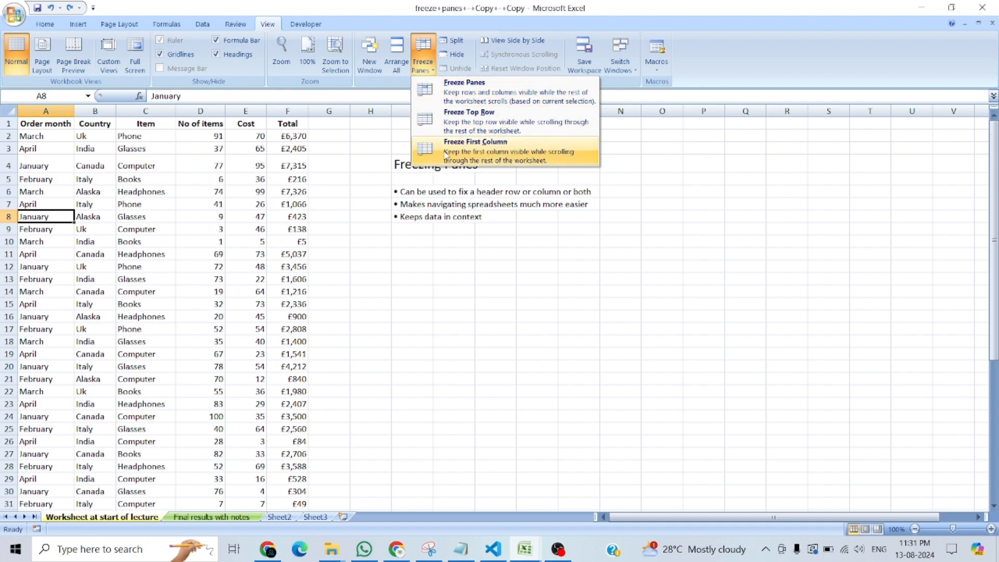
click(471, 123)
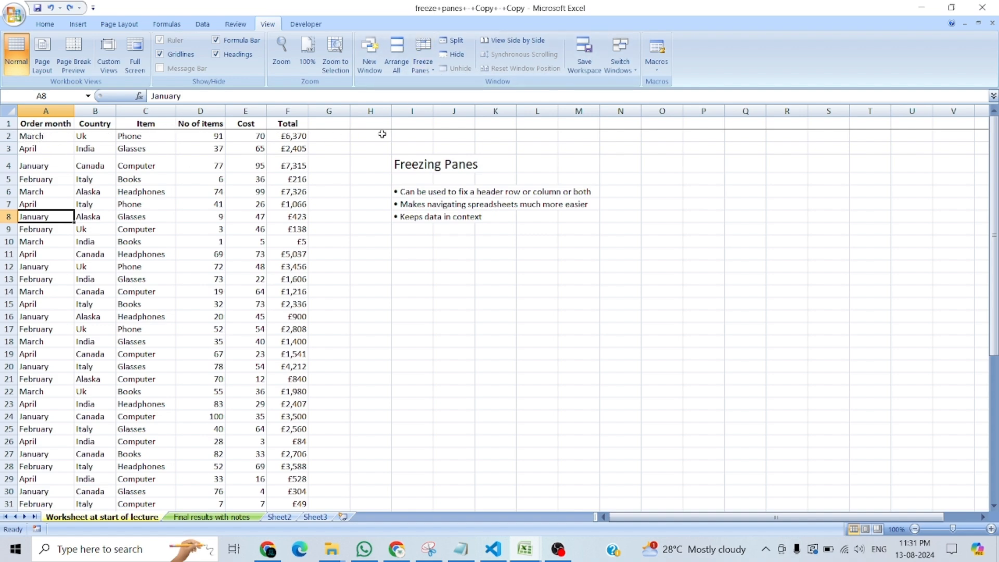
Move down column A from A14 to A75 to check how the frozen header row behaves.
click(33, 294)
key(Down)
key(Down)
key(Down)
key(Down)
key(Down)
key(Down)
key(Down)
key(Down)
key(Down)
key(Down)
key(Down)
key(Down)
key(Down)
key(Down)
key(Down)
key(Down)
key(Down)
key(Down)
key(Down)
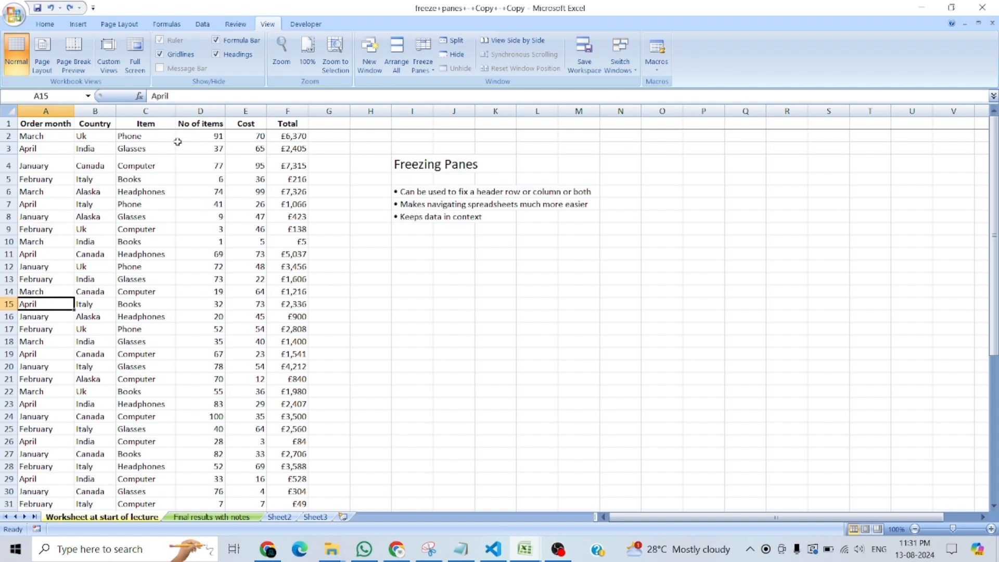
key(Down)
key(Down)
key(Down)
key(Down)
key(Down)
key(Down)
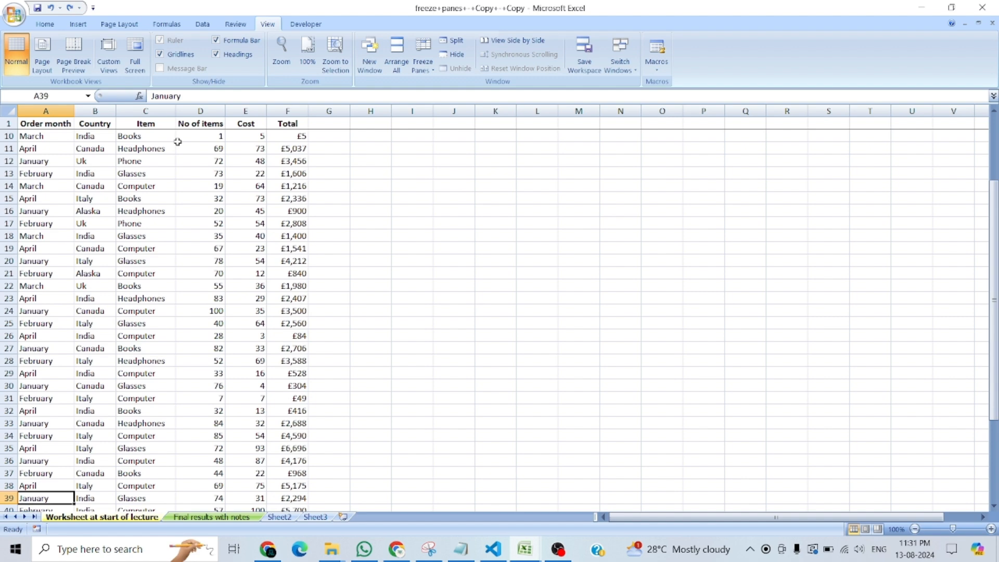
key(Down)
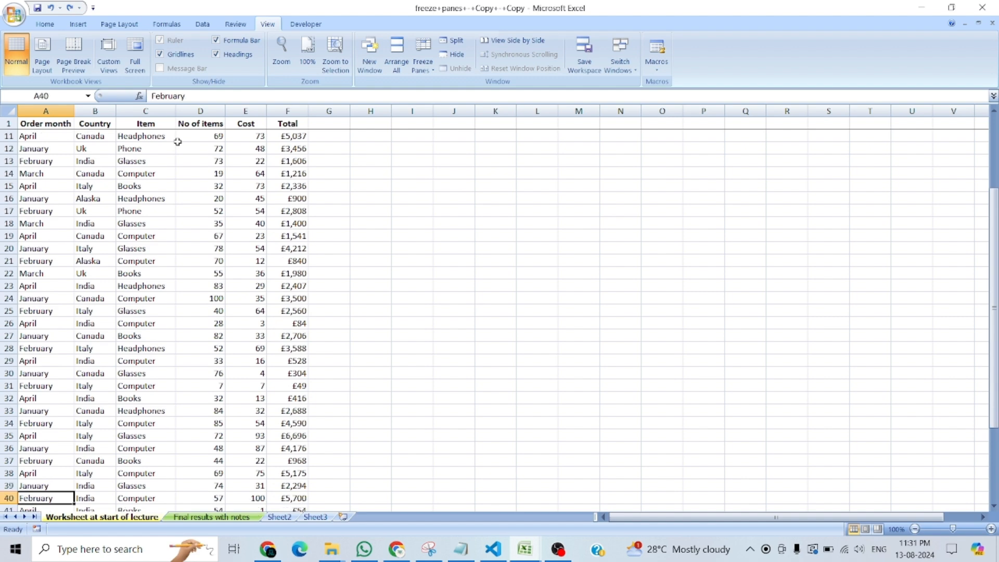
key(Down)
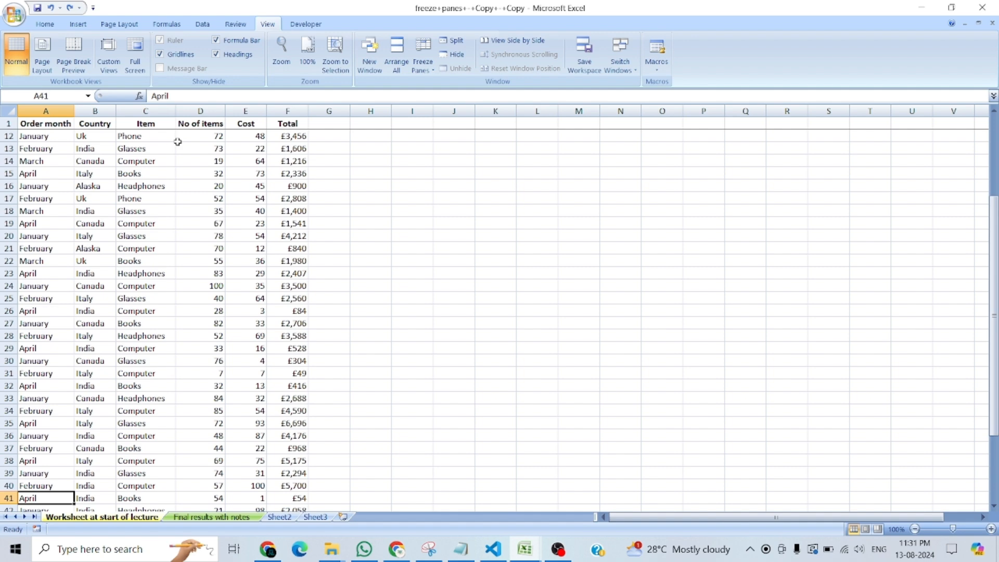
key(Down)
key(Down)
key(Down)
key(Down)
key(Down)
key(Down)
key(Down)
key(Down)
key(Down)
key(Down)
key(Down)
key(Down)
key(Down)
key(Down)
key(Down)
key(Down)
key(Down)
key(Down)
key(Down)
key(Down)
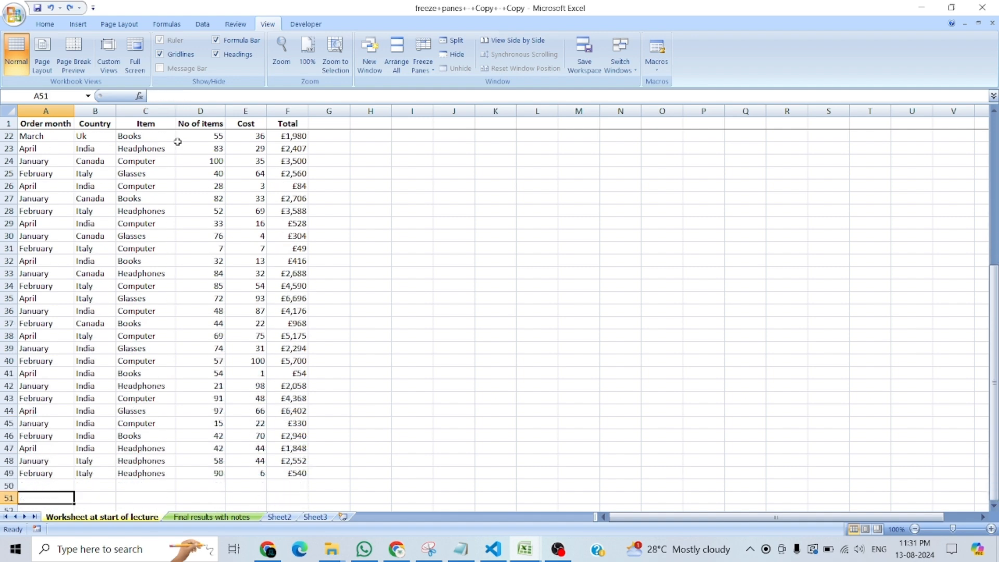
key(Down)
key(Down)
key(Down)
key(Down)
key(Down)
key(Down)
key(Down)
key(Down)
key(Down)
key(Down)
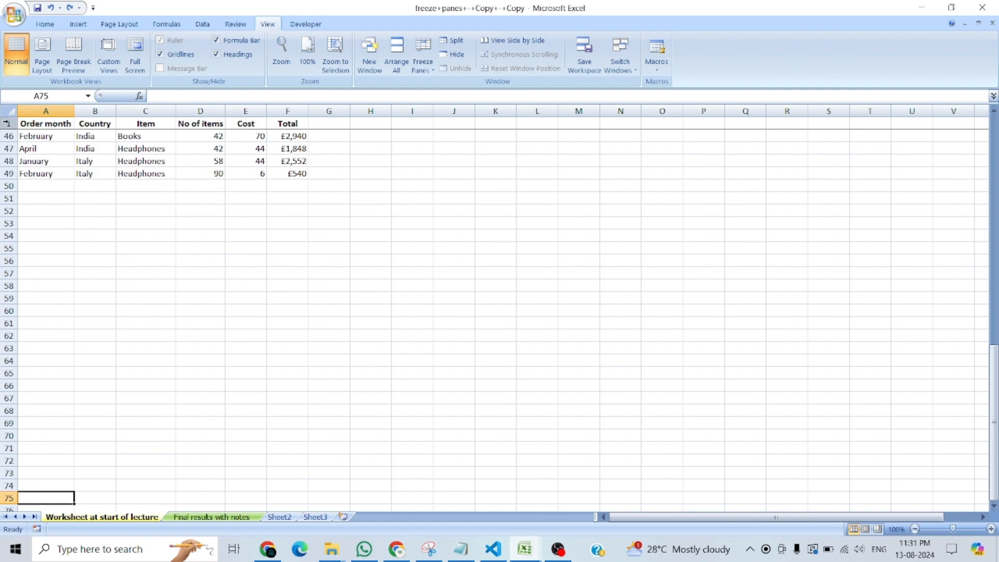
Select header row 1 and cell A46, and look through the orders beneath the frozen header.
click(10, 124)
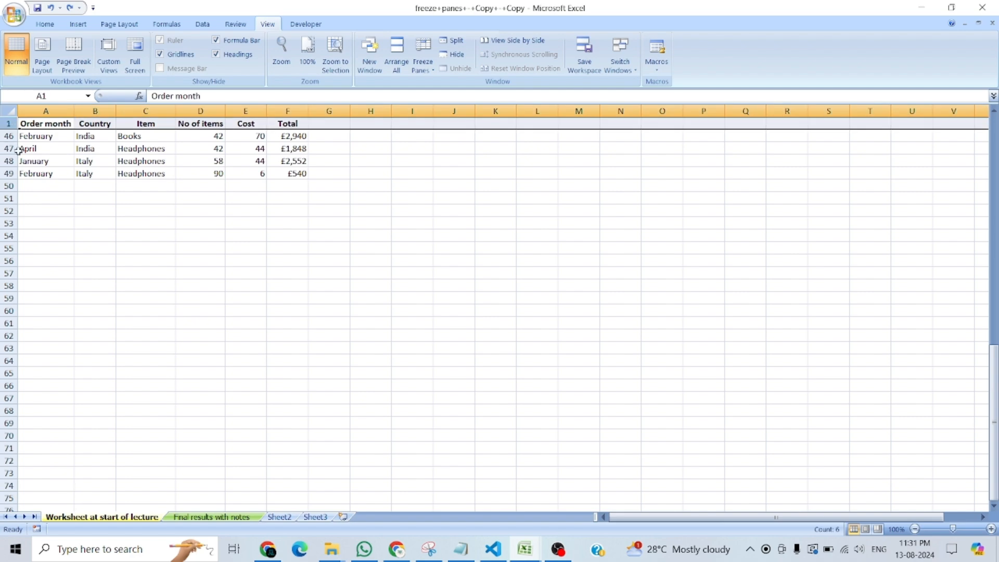
click(30, 136)
scroll(35, 177, up, 5)
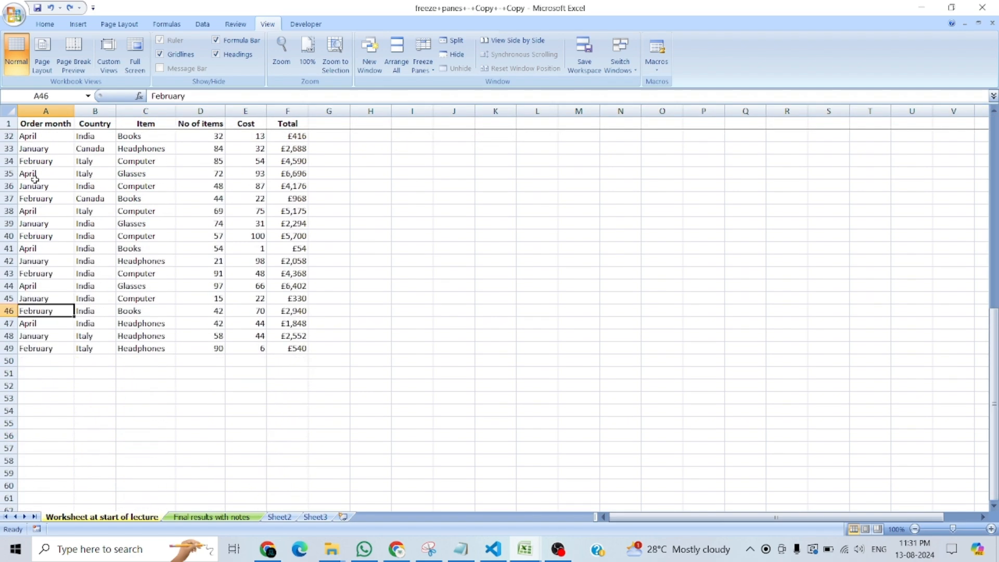
scroll(35, 179, up, 10)
scroll(34, 180, down, 3)
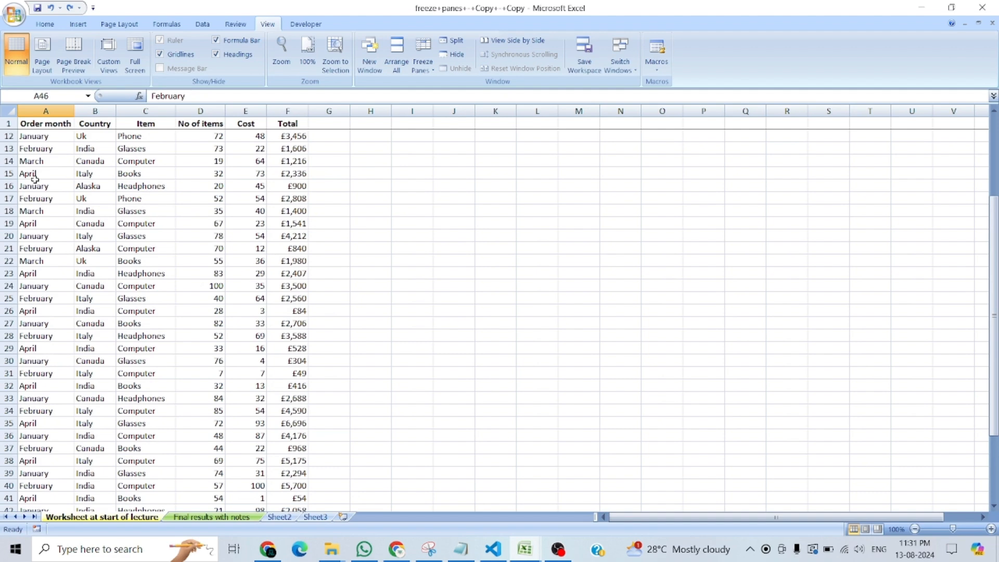
Select the Order month header in A1, return to the start of the list and unfreeze the panes.
click(46, 125)
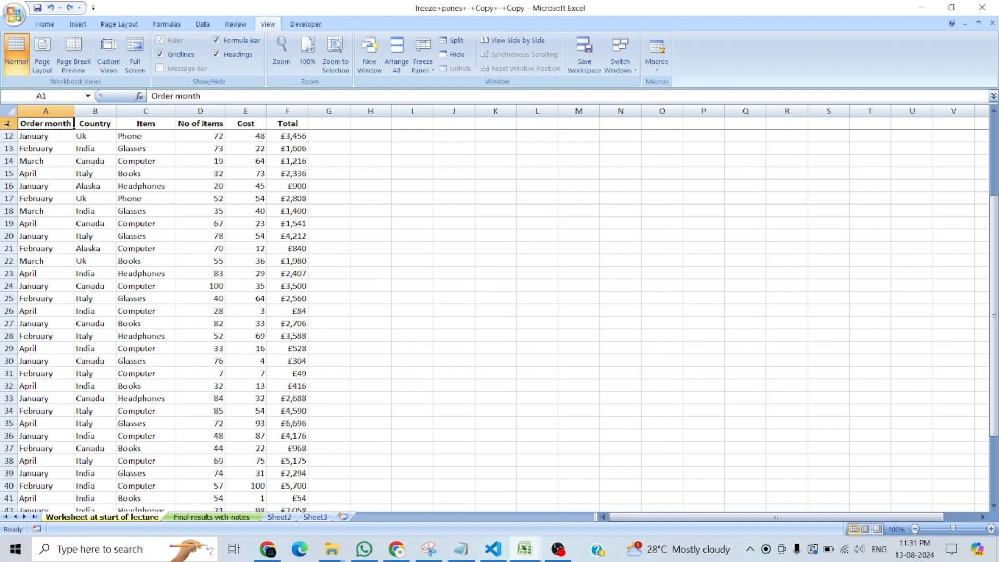
scroll(7, 123, up, 4)
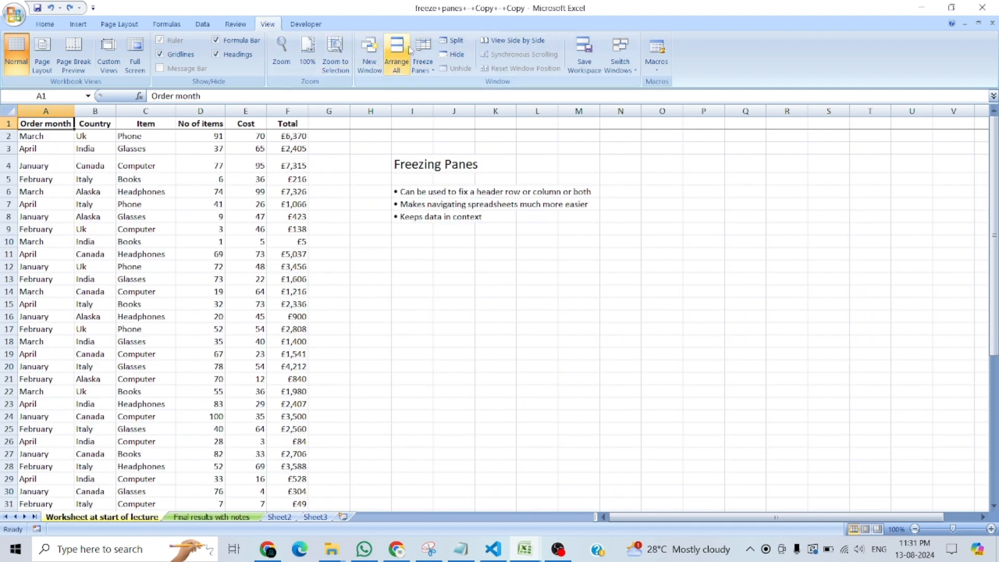
click(436, 73)
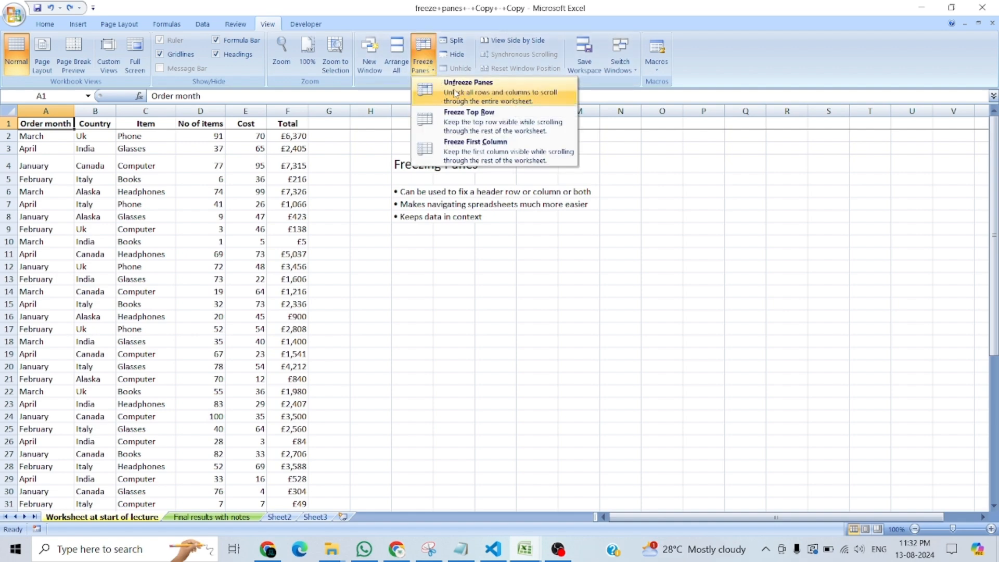
click(480, 93)
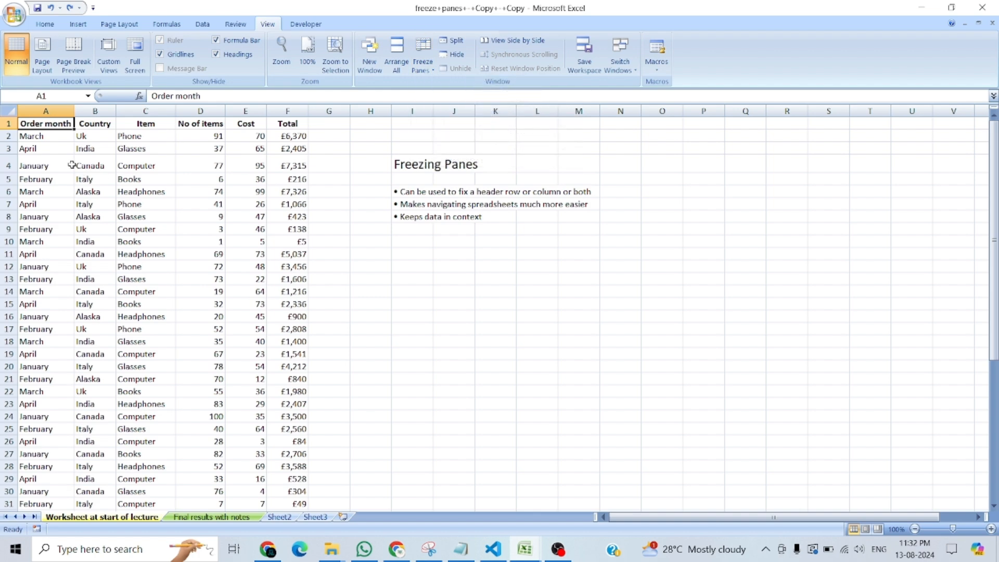
Select cell A3 and freeze the worksheet's first column.
click(57, 149)
mouse_move(992, 201)
mouse_down()
mouse_move(992, 343)
mouse_move(992, 193)
mouse_up()
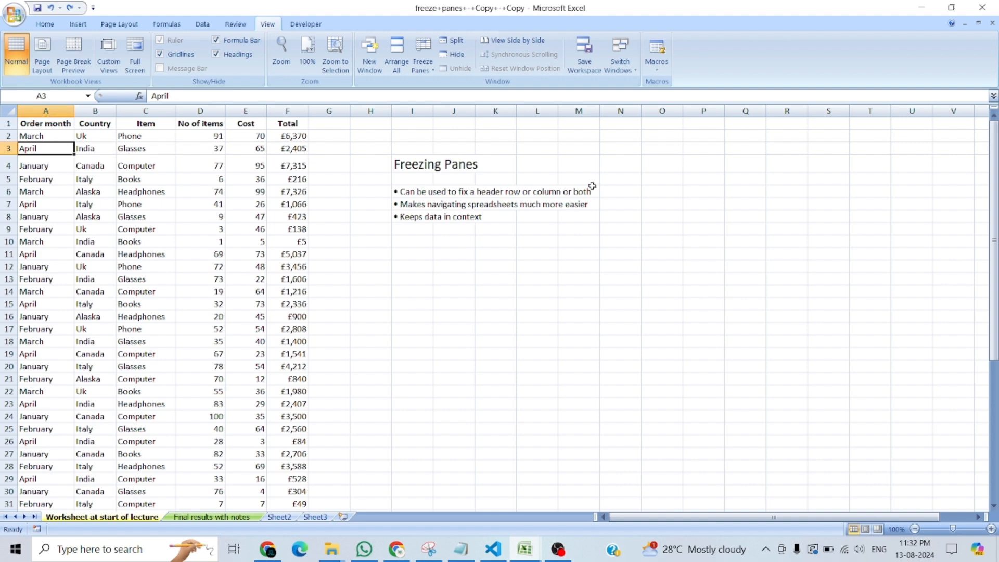
click(432, 70)
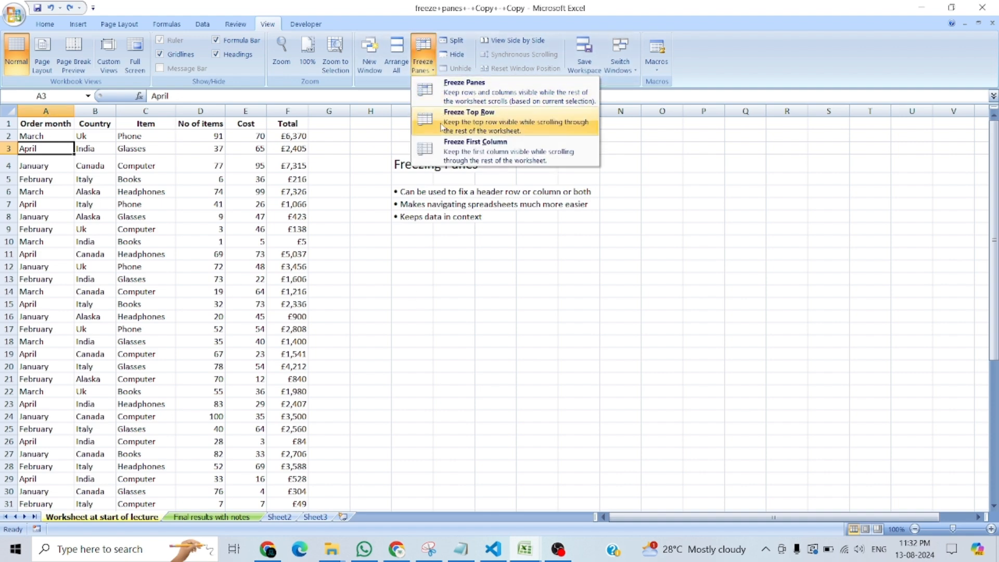
click(484, 149)
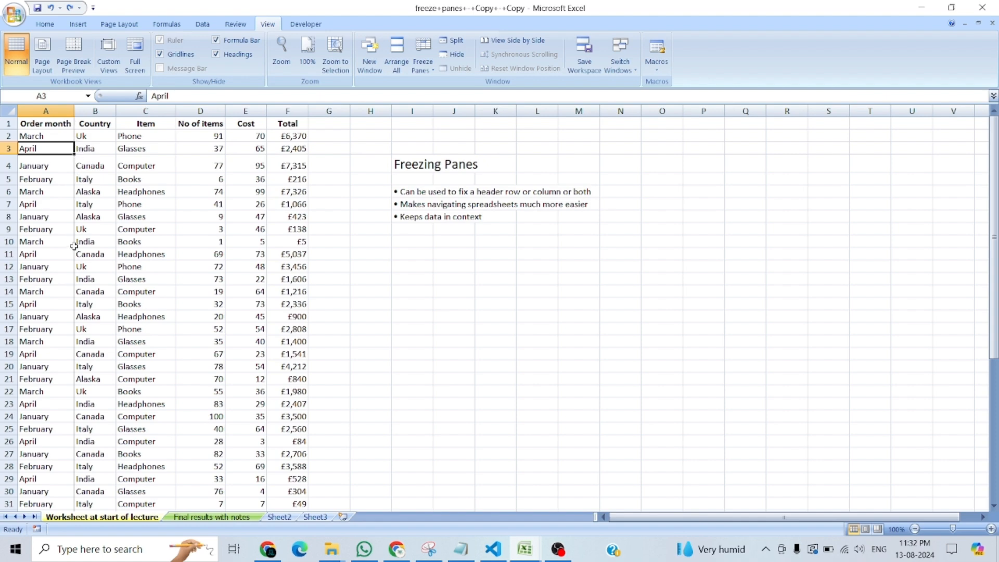
Move along row 1 from A1 to AA1 to check how the frozen Order month column behaves.
click(54, 123)
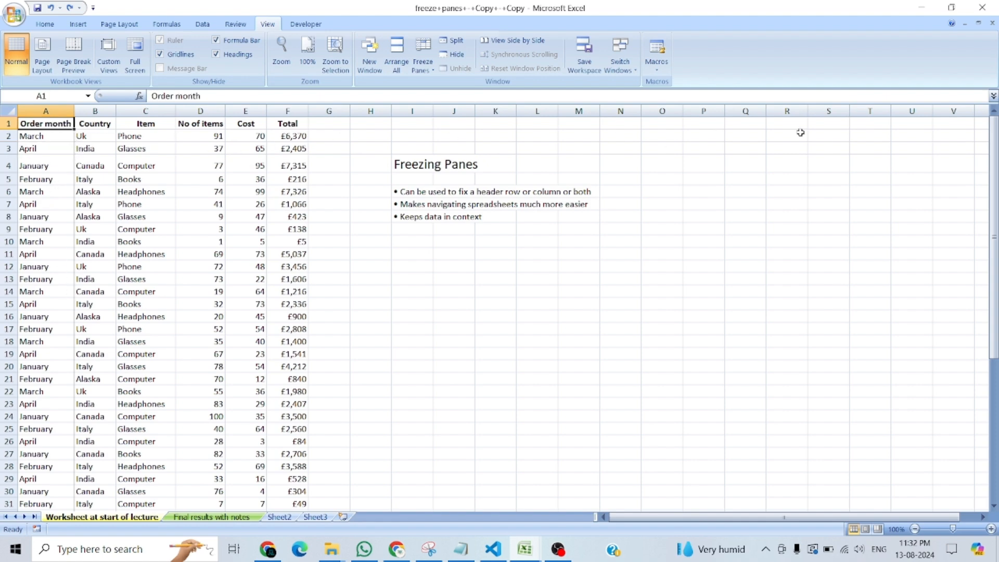
key(Right)
key(Right)
key(Right)
key(Right)
key(Right)
key(Right)
key(Right)
key(Right)
key(Right)
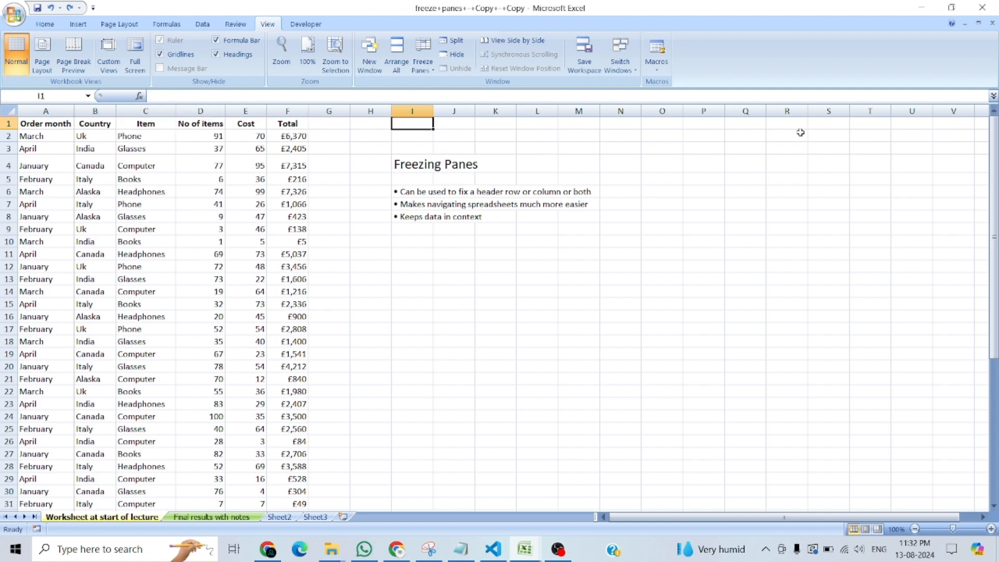
key(Right)
key(Right)
key(Right)
key(Right)
key(Right)
key(Right)
key(Right)
key(Right)
key(Right)
key(Right)
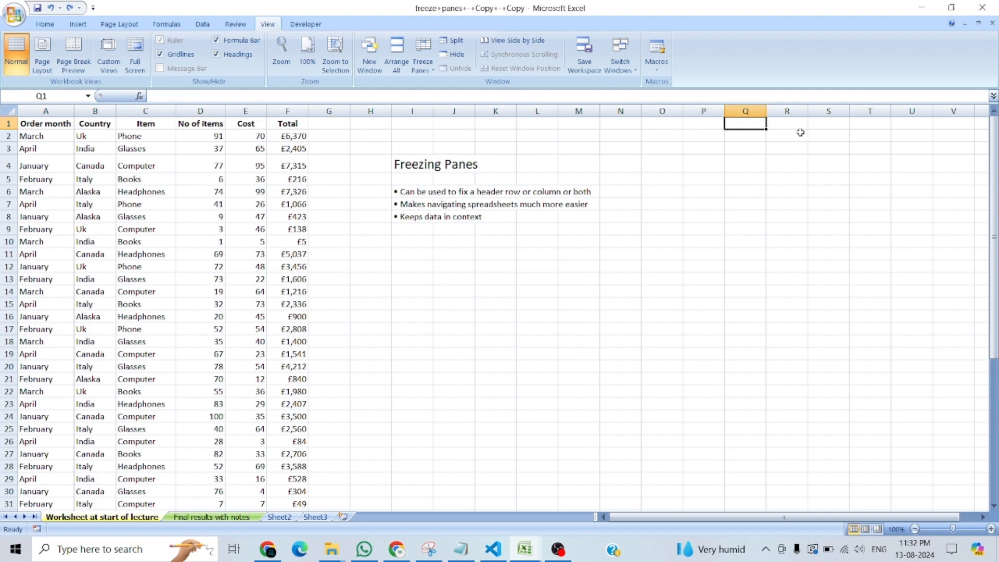
key(Right)
key(Right)
key(Right)
key(Right)
key(Right)
key(Right)
key(Right)
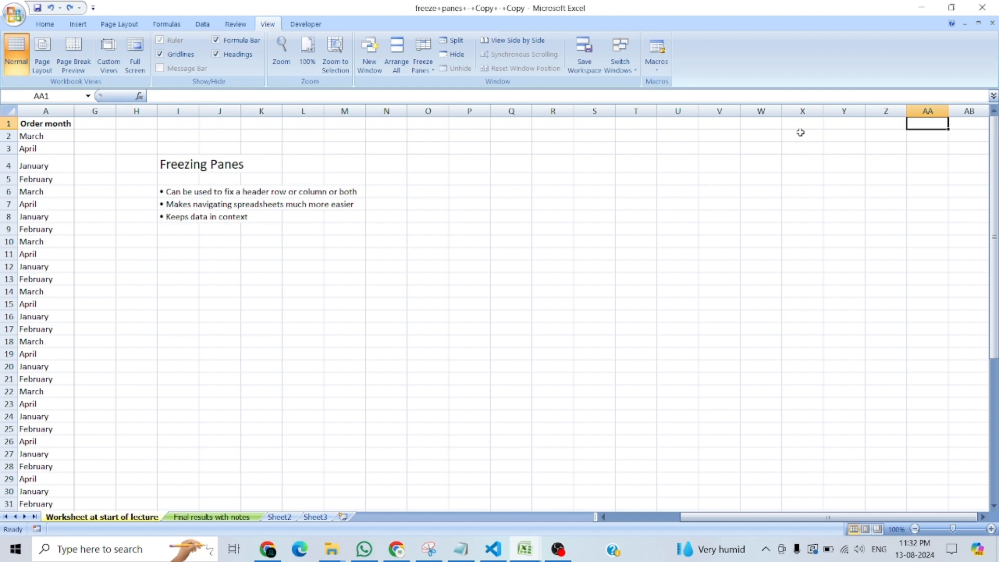
Move back along row 1 from AA1 to A1, watching the columns beside the frozen one.
key(Left)
key(Left)
key(Left)
key(Left)
key(Left)
key(Left)
key(Left)
key(Left)
key(Left)
key(Left)
key(Left)
key(Left)
key(Left)
key(Left)
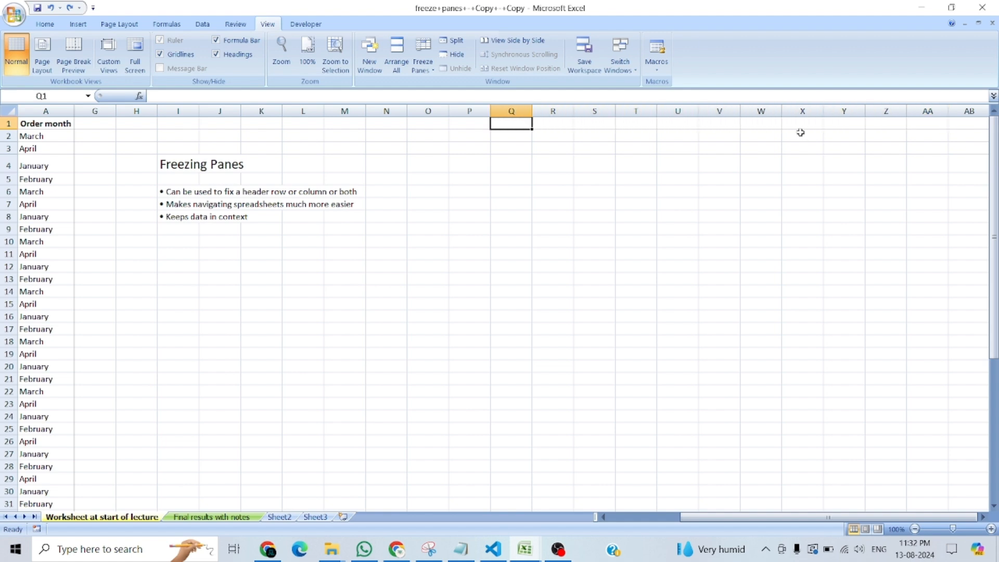
key(Left)
key(Left)
key(Left)
key(Left)
key(Left)
key(Left)
key(Left)
key(Left)
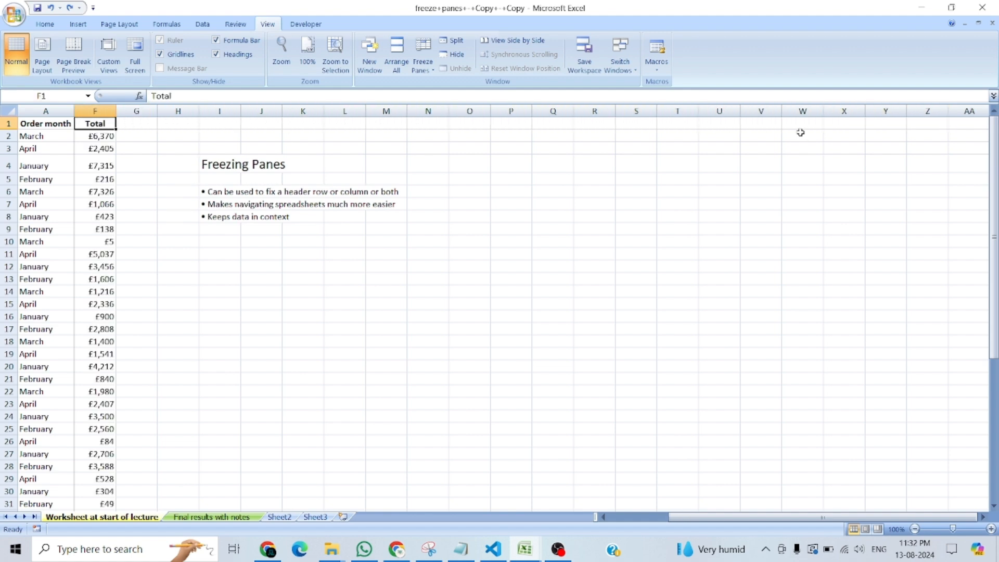
key(Left)
key(Left)
key(Left)
key(Left)
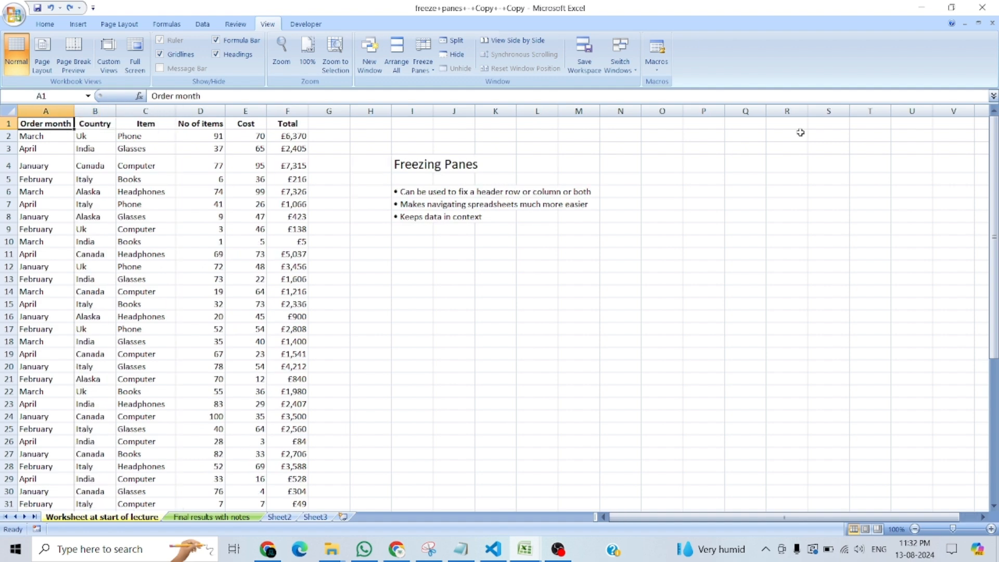
Move along row 1 from the Order month header and back to A1 to recheck the frozen first column.
key(Right)
key(Right)
key(Right)
key(Right)
key(Right)
key(Right)
key(Right)
key(Right)
key(Right)
key(Right)
key(Right)
key(Right)
key(Left)
key(Left)
key(Left)
key(Left)
key(Left)
key(Left)
key(Left)
key(Left)
key(Left)
key(Left)
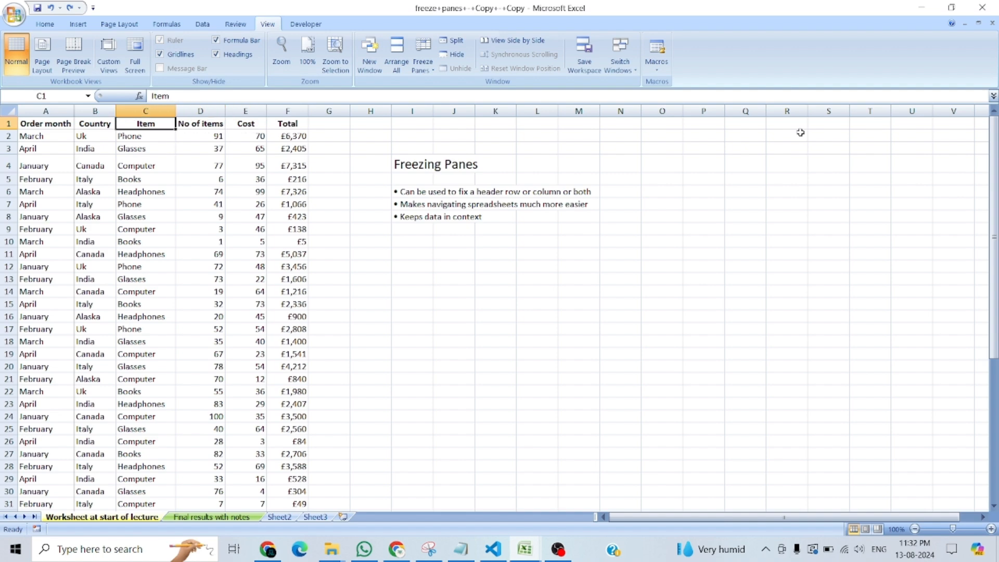
key(Left)
key(Left)
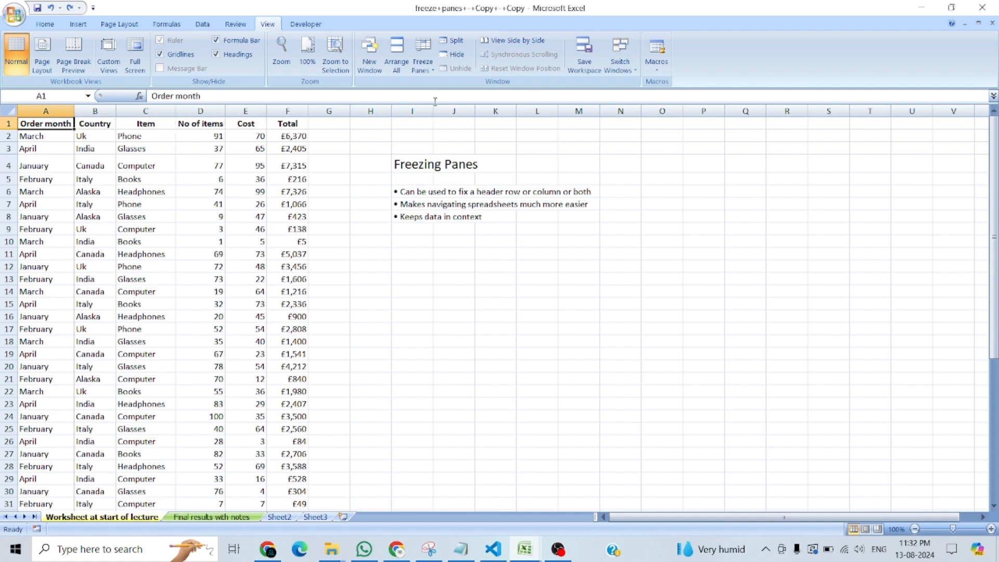
Unfreeze the first column, and freeze all rows above row 9 instead.
click(436, 72)
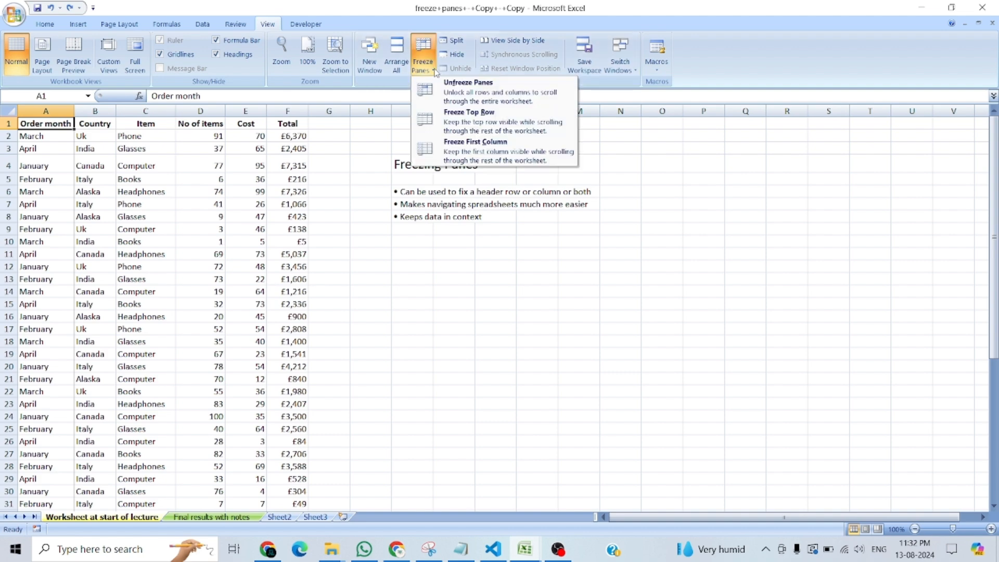
click(445, 84)
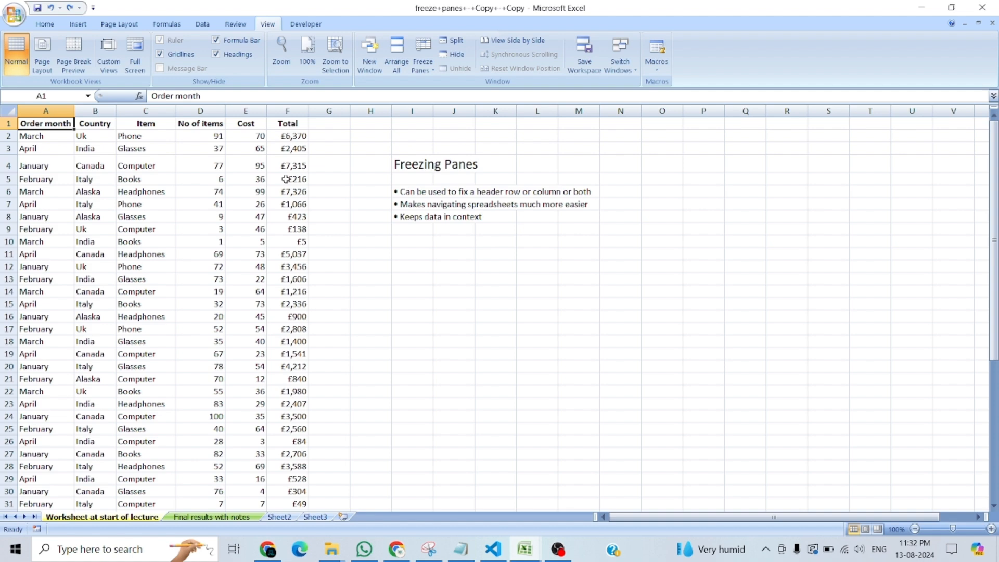
click(9, 229)
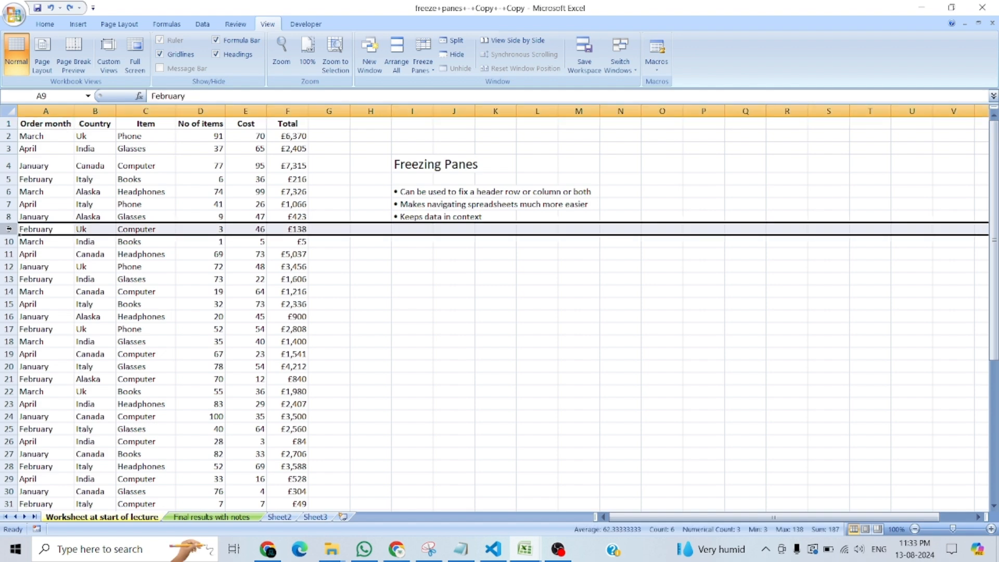
click(423, 64)
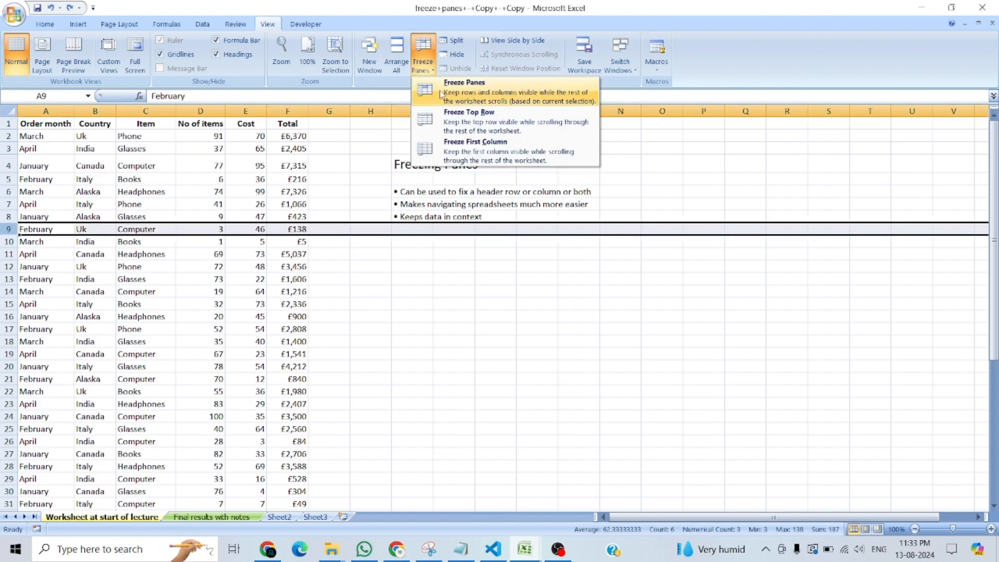
click(462, 96)
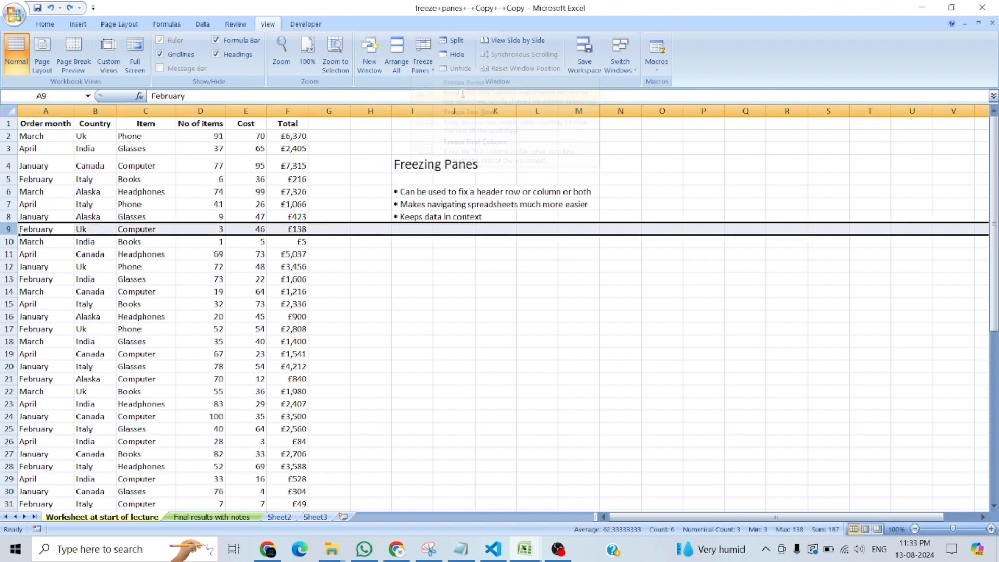
Scroll the order list up and down to check that rows 1 to 8 stay fixed above row 9.
click(187, 318)
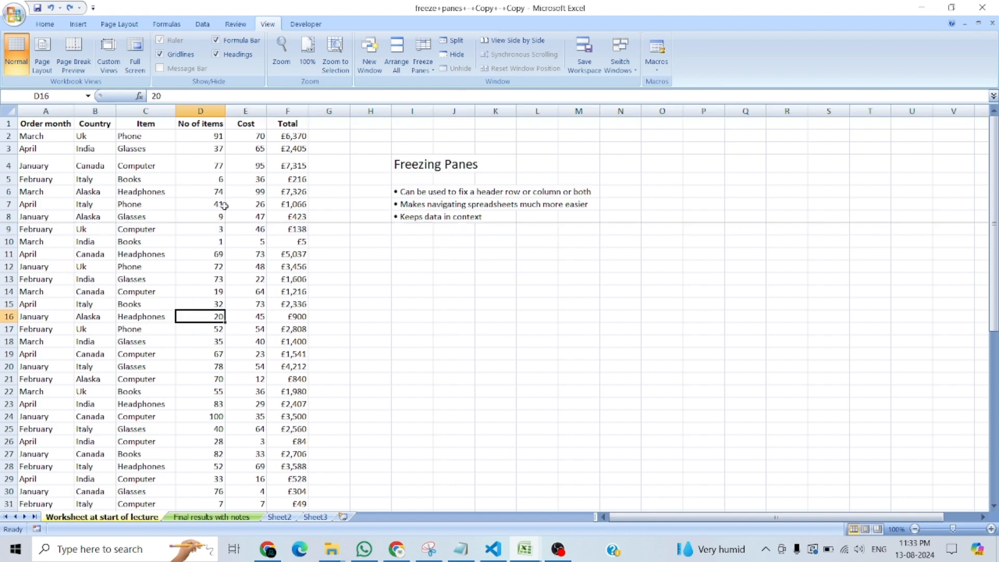
click(45, 229)
scroll(47, 244, down, 3)
scroll(63, 249, up, 3)
scroll(78, 251, down, 3)
scroll(48, 254, up, 3)
scroll(48, 254, down, 3)
scroll(48, 253, down, 10)
scroll(48, 253, up, 15)
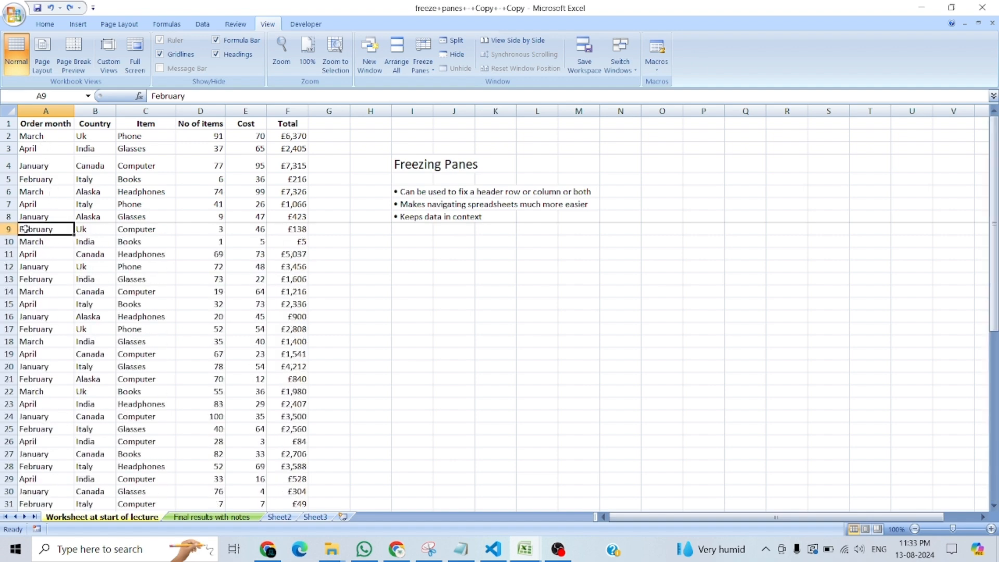
drag(28, 137, 31, 218)
click(77, 305)
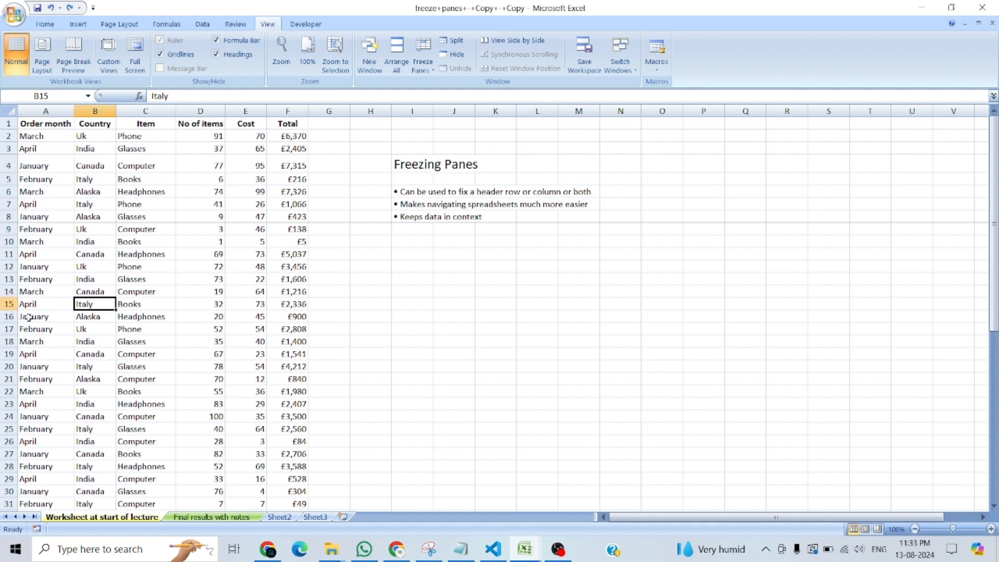
scroll(35, 312, down, 10)
scroll(35, 312, up, 10)
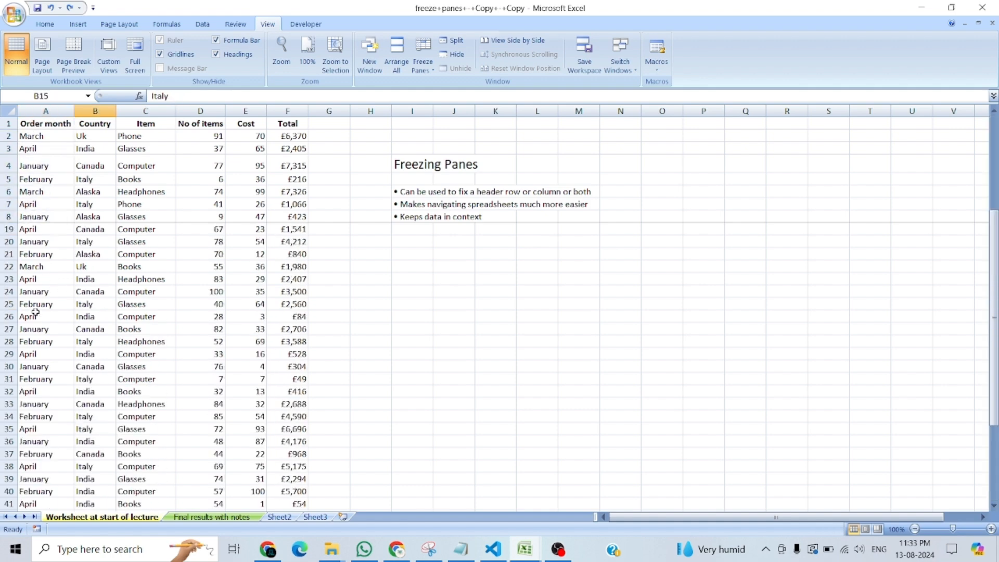
scroll(35, 313, down, 3)
Unfreeze the rows, and freeze columns A to C using the No of items header in D1 as the boundary.
click(423, 60)
click(436, 87)
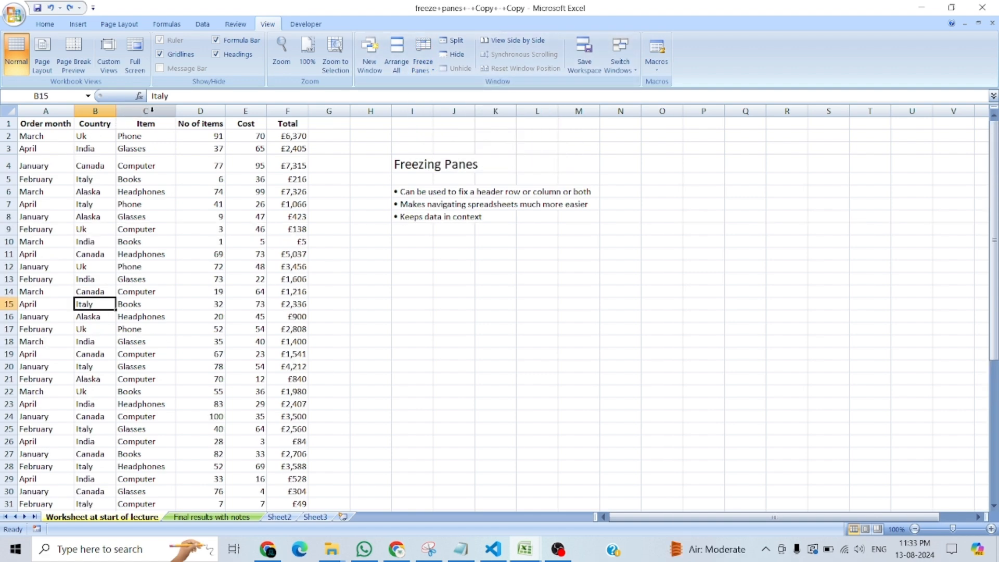
click(203, 122)
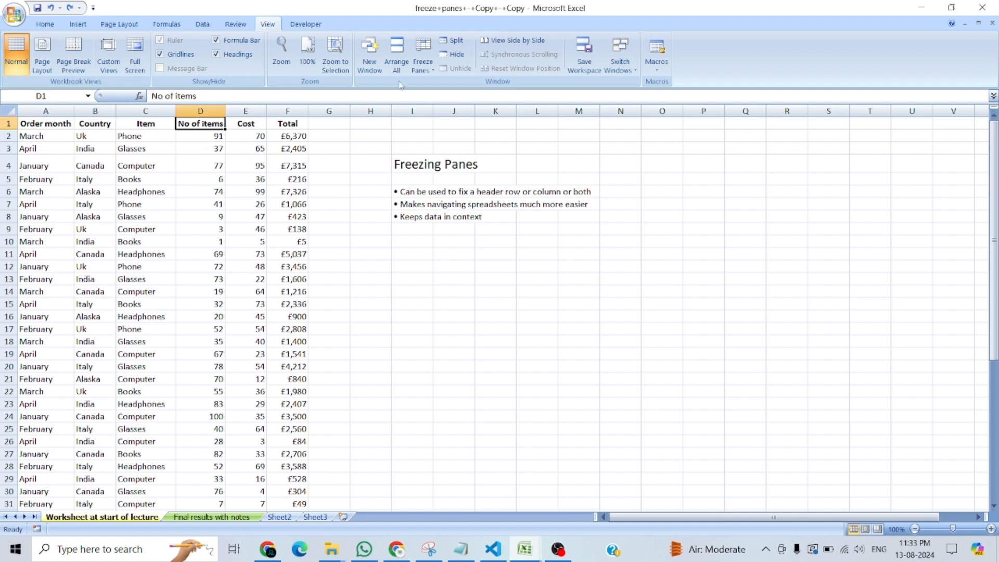
click(422, 56)
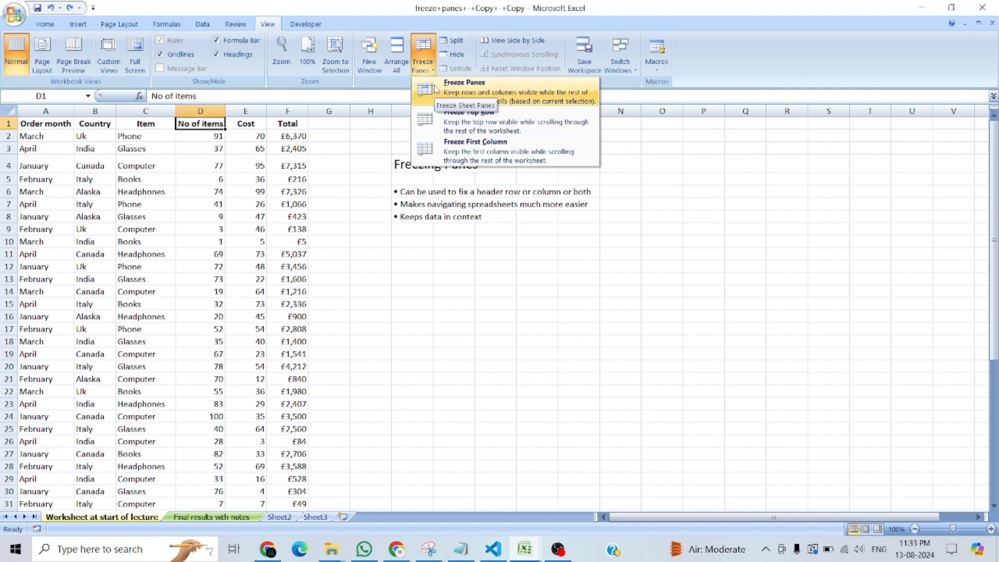
click(435, 90)
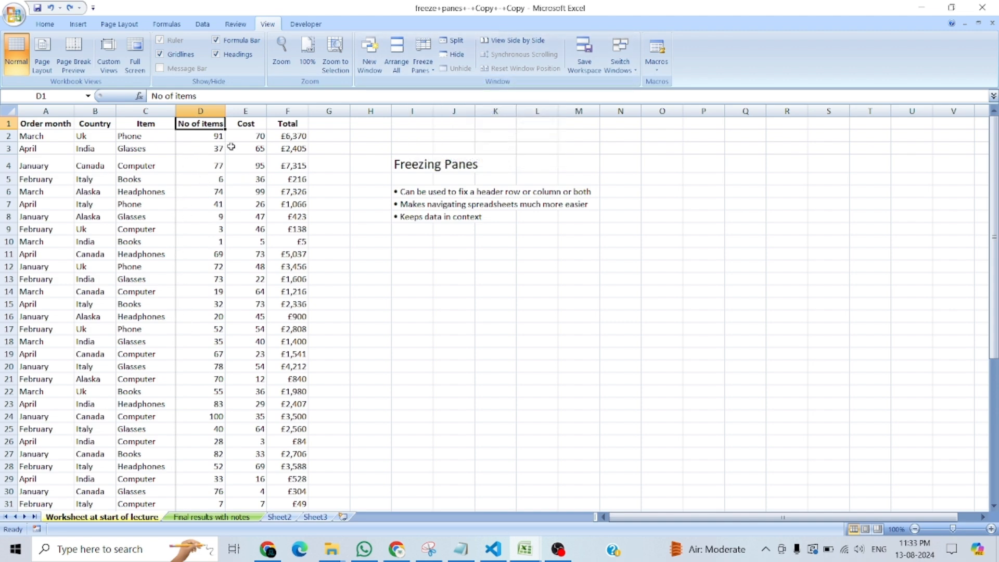
Move along row 1 out to around column BB to check how the frozen columns A to C behave.
key(Right)
key(Right)
key(Right)
key(Right)
key(Right)
key(Right)
key(Right)
key(Right)
key(Right)
key(Right)
key(Right)
key(Right)
key(Right)
key(Right)
key(Right)
key(Right)
key(Right)
key(Right)
key(Right)
key(Right)
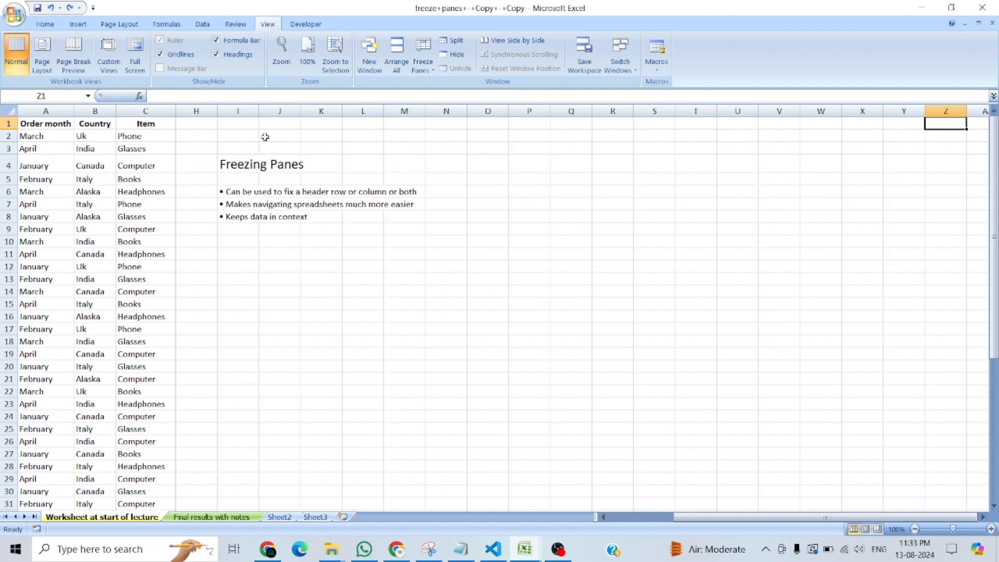
key(Right)
key(Right)
key(Right)
key(Right)
key(Right)
key(Right)
key(Right)
key(Right)
key(Right)
key(Right)
key(Right)
key(Right)
key(Right)
key(Right)
key(Right)
key(Left)
key(Left)
key(Left)
key(Left)
key(Left)
key(Left)
key(Left)
key(Left)
key(Left)
key(Left)
key(Left)
key(Left)
key(Left)
key(Left)
key(Left)
key(Left)
key(Left)
key(Left)
key(Left)
key(Left)
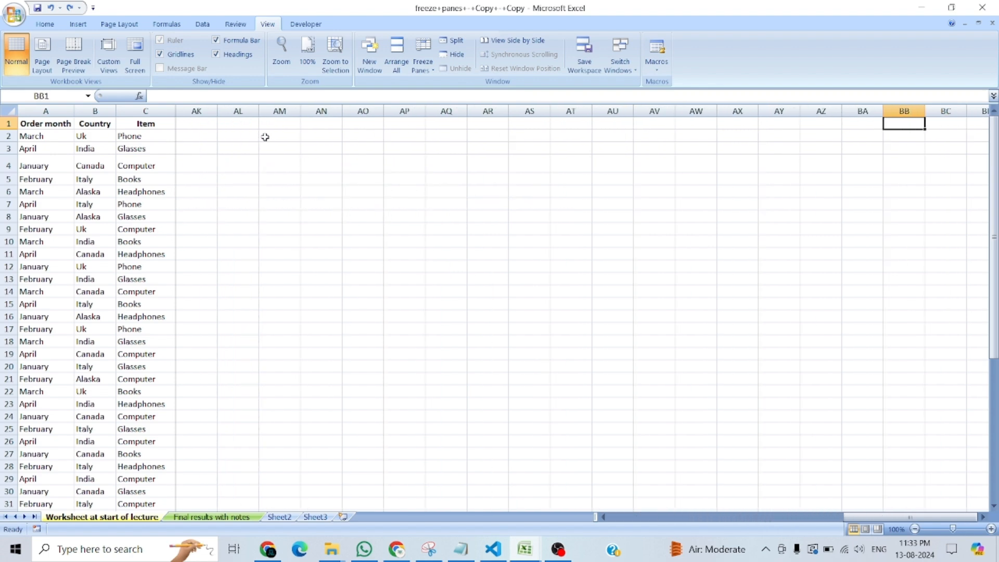
Return to cell A1 and unfreeze columns A to C.
key(ctrl+Home)
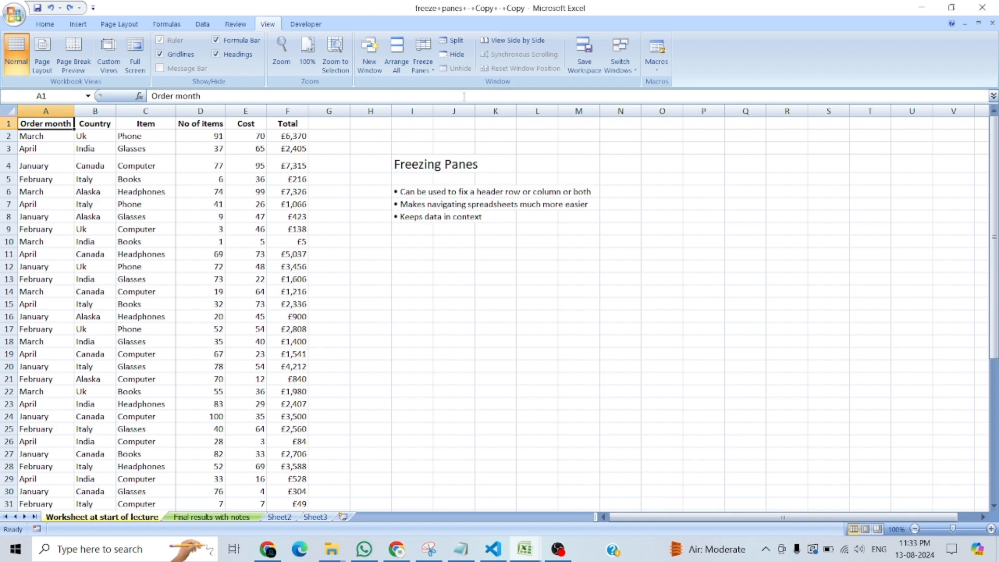
click(422, 60)
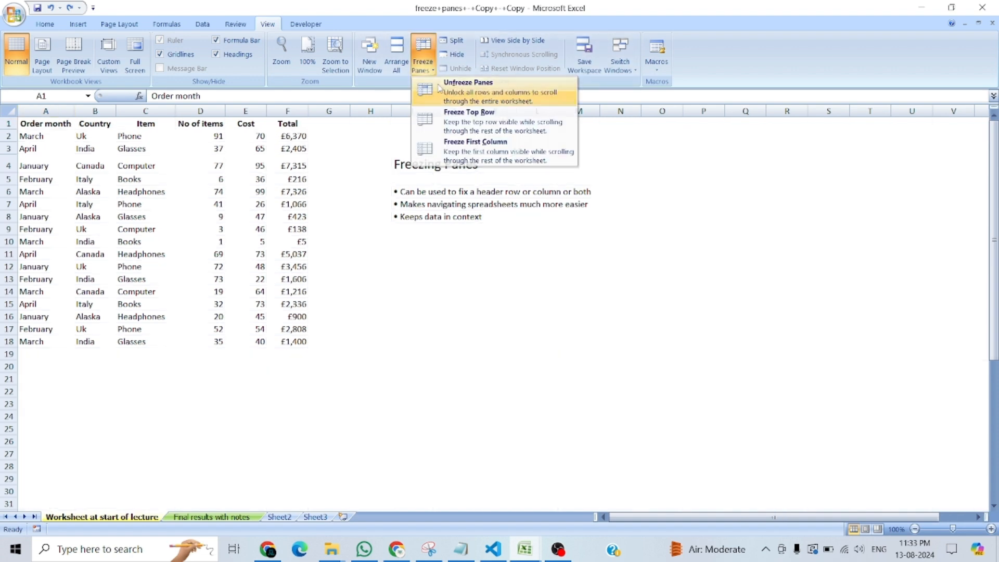
click(440, 89)
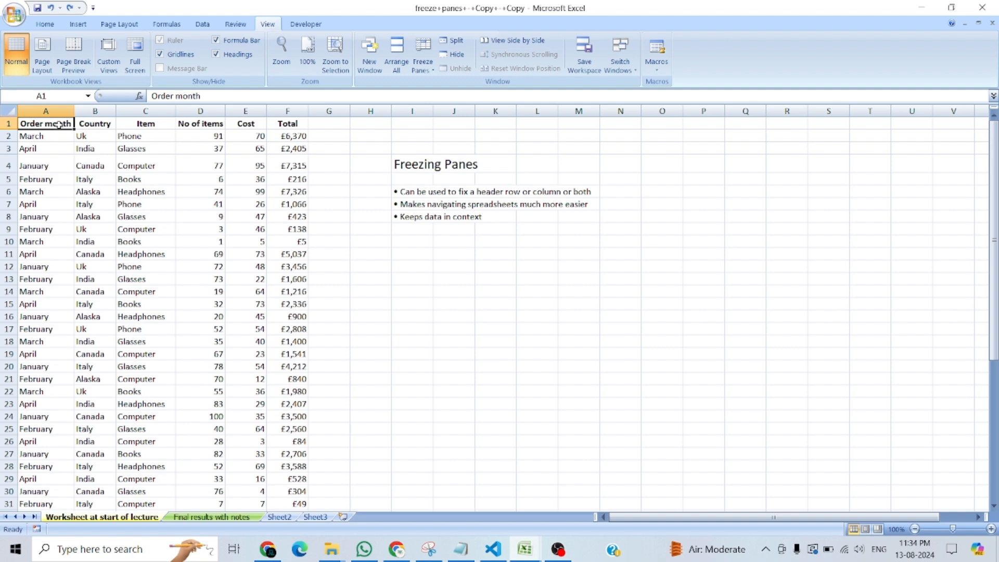
Freeze the header row and the Order month column together, using cell B2 as the freeze point.
click(91, 127)
click(46, 123)
click(86, 123)
click(47, 137)
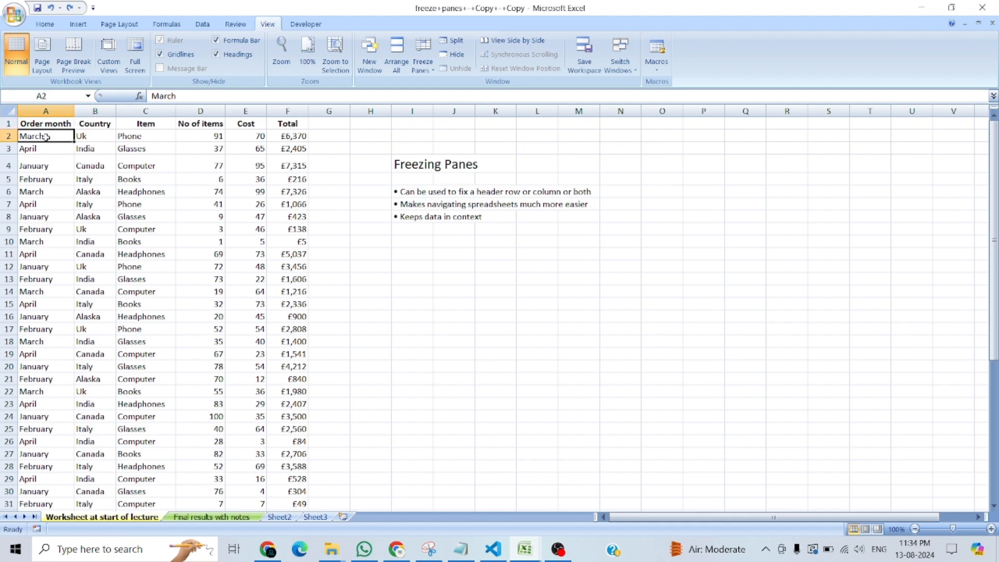
click(94, 124)
click(92, 138)
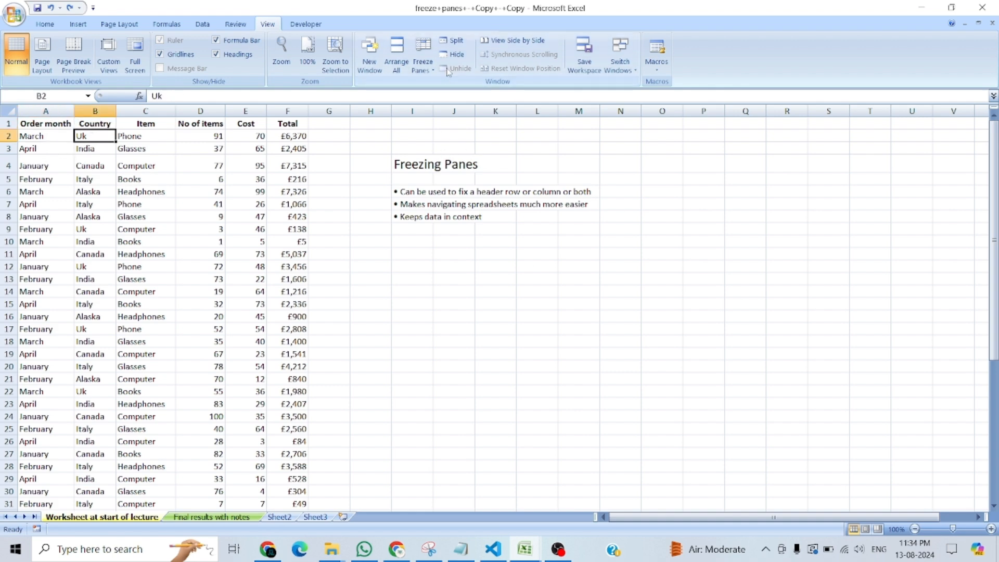
click(423, 62)
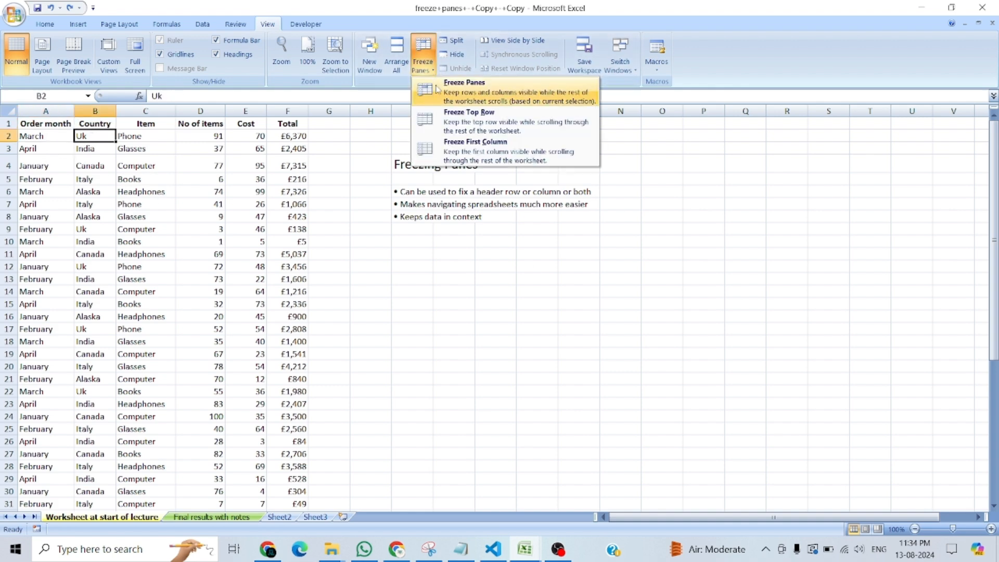
click(437, 89)
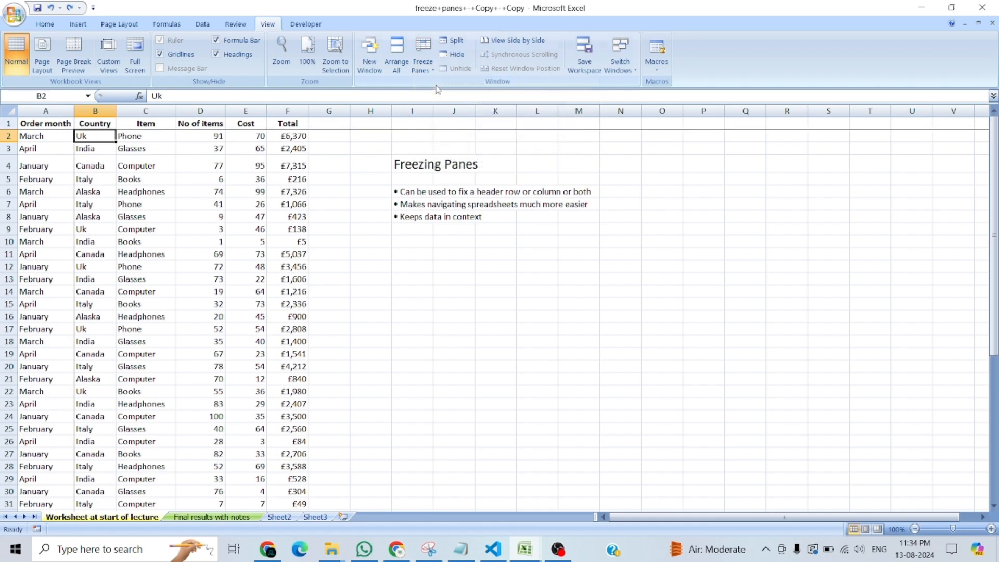
click(423, 59)
click(428, 373)
Move along row 1 to AE1 and return to the start to check that the Order month column stays fixed.
click(84, 123)
key(Right)
key(Right)
key(Right)
key(Right)
key(Right)
key(Right)
key(Right)
key(Right)
key(Right)
key(Right)
key(Right)
key(Right)
key(Right)
key(Right)
key(Right)
key(Right)
key(Right)
key(Right)
key(Right)
key(Right)
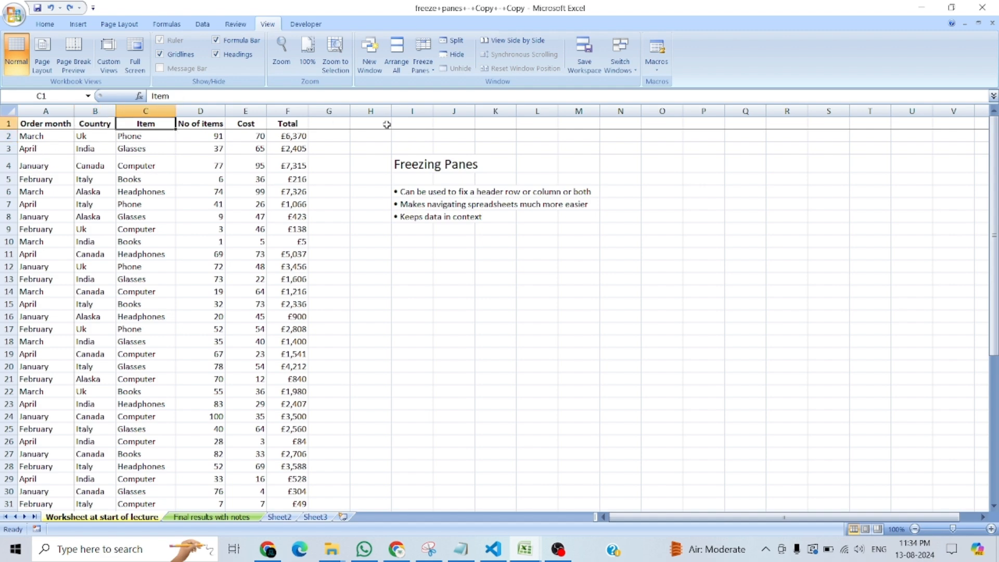
key(Right)
key(Right)
key(Right)
key(Right)
key(Right)
key(Right)
key(Right)
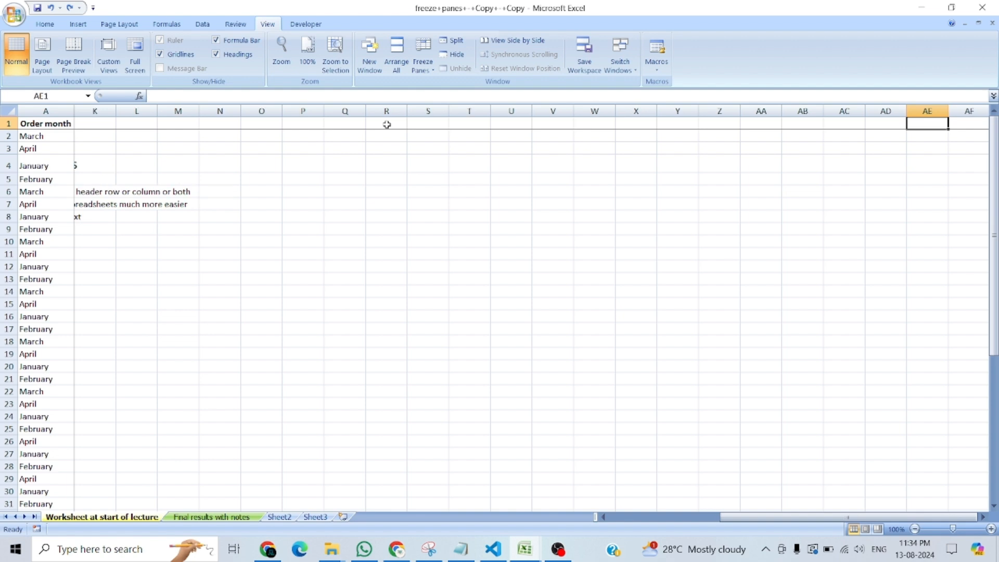
key(ctrl+Home)
Move down column A from A10 to A64 to check that the header row stays fixed.
click(42, 240)
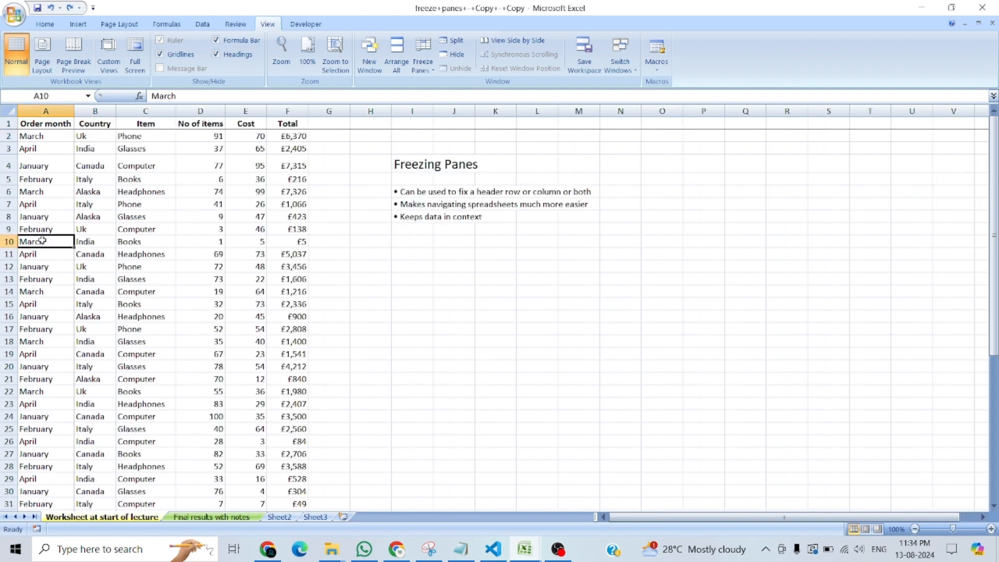
key(Down)
key(Down)
key(Down)
key(Down)
key(Down)
key(Down)
key(Down)
key(Down)
key(Down)
key(Down)
key(Down)
key(Down)
key(Down)
key(Down)
key(Down)
key(Down)
key(Down)
key(Down)
key(Down)
key(Down)
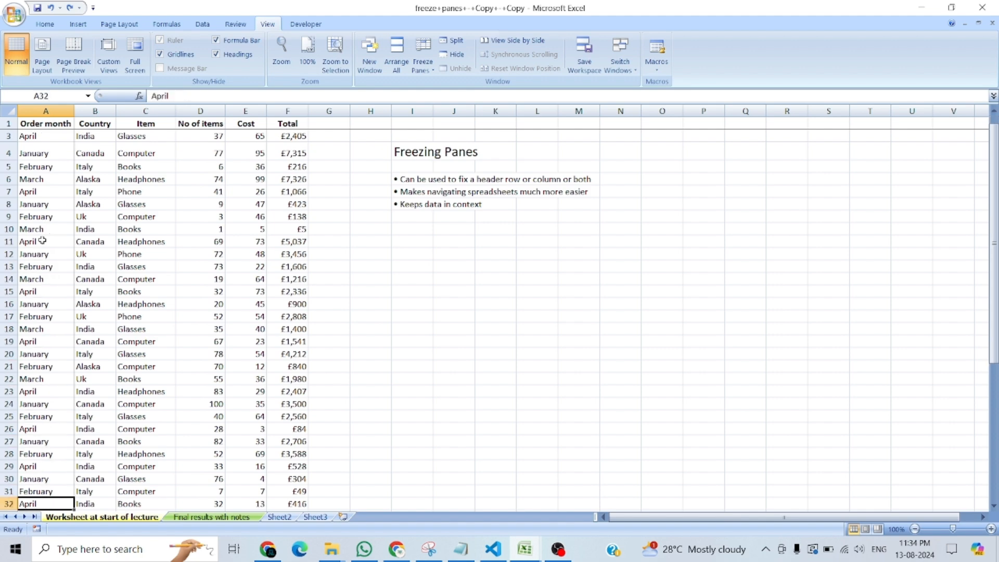
key(Down)
key(Down)
key(Down)
key(Down)
key(Down)
key(Down)
key(Down)
key(Down)
key(Down)
key(Down)
key(Down)
key(Down)
key(Down)
key(Down)
key(Down)
key(Down)
key(Down)
key(Down)
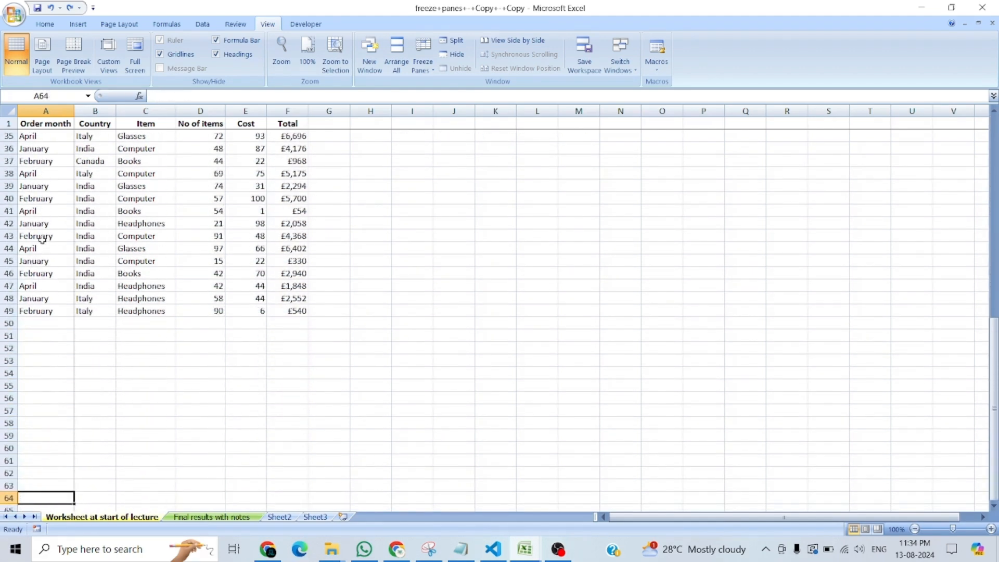
Select cell A38 and unfreeze the header row and first column.
click(45, 173)
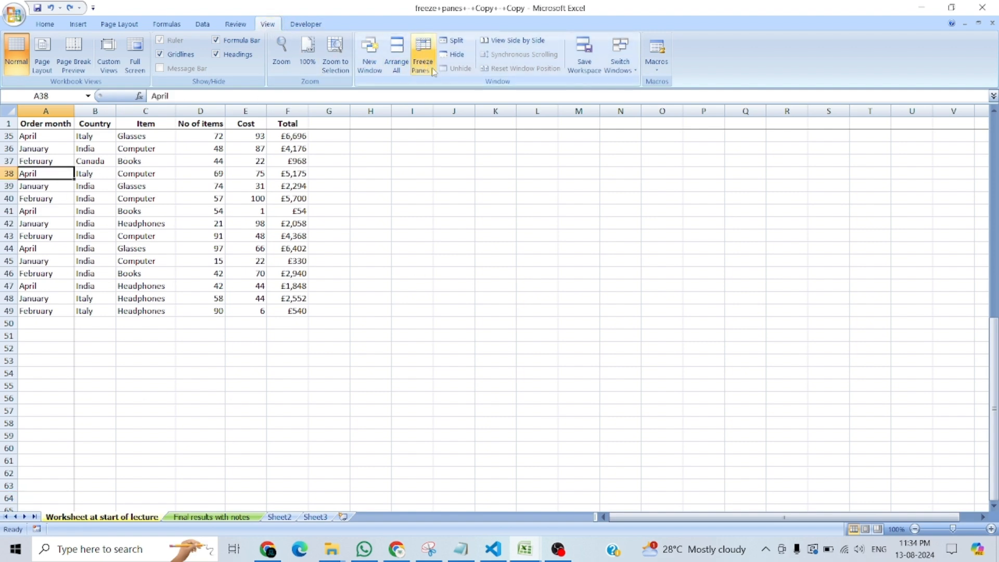
click(420, 52)
click(440, 89)
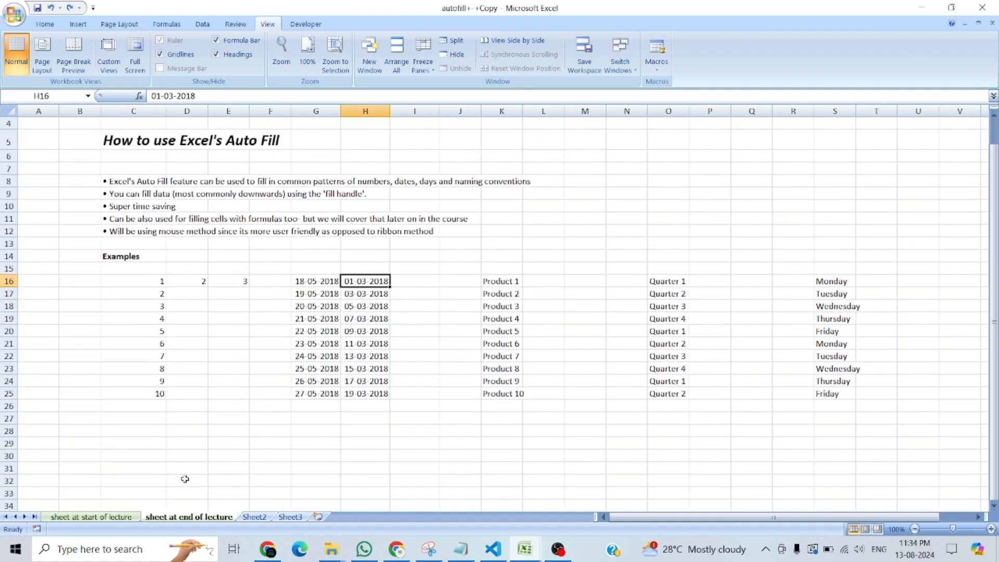
Switch to the Day5 workbook and select the topic Resizing Excel Columns and rows in B8.
key(ctrl+Tab)
key(ctrl+Tab)
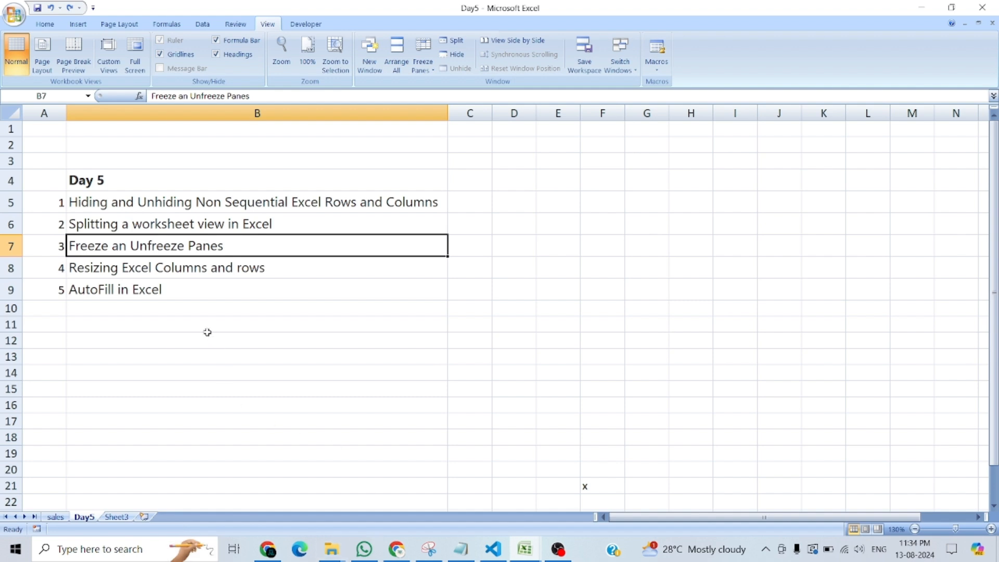
click(111, 271)
Cycle through the open workbooks to the library list in the splitting+a+worksheet+-+Copy workbook.
key(ctrl+Tab)
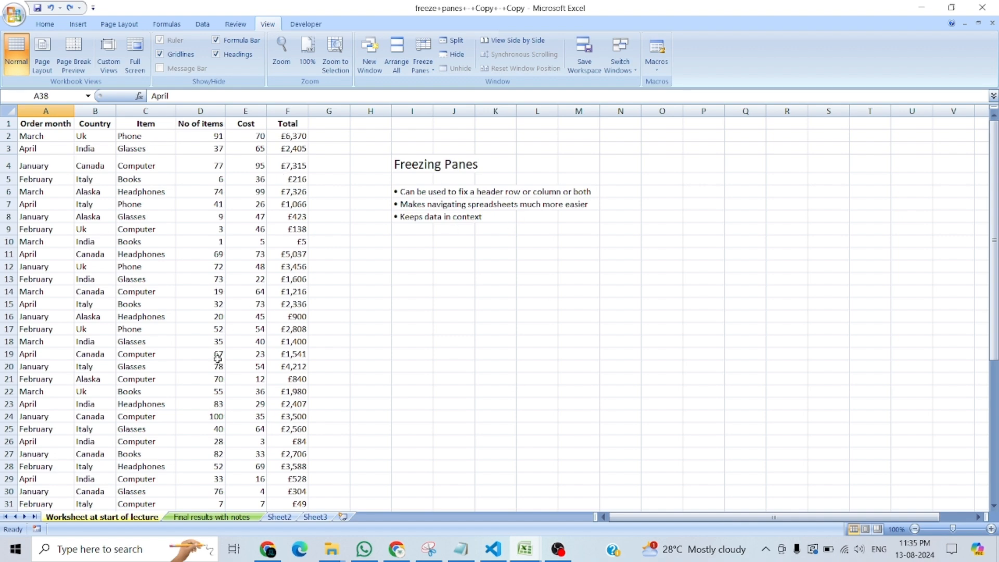
key(ctrl+Tab)
key(ctrl+Tab)
key(ctrl+Tab)
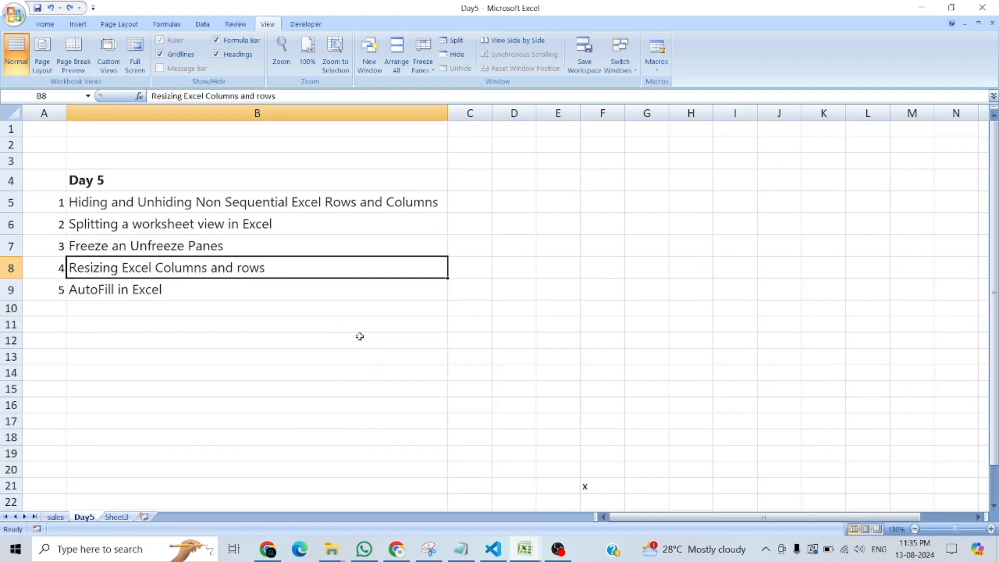
Switch to the Day5 workbook and select a few cells, column C and column D in turn to point out the columns.
click(177, 203)
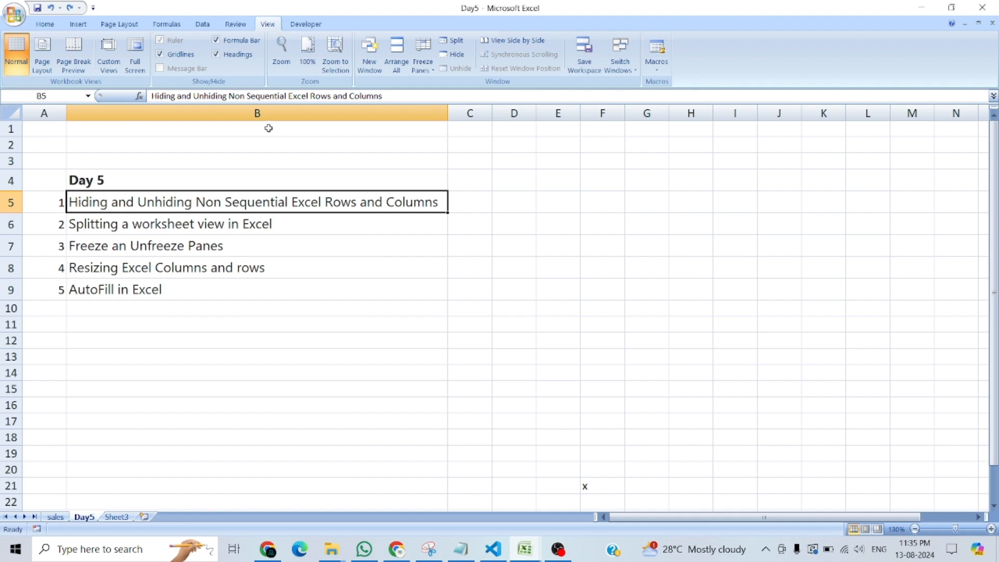
click(255, 113)
click(113, 142)
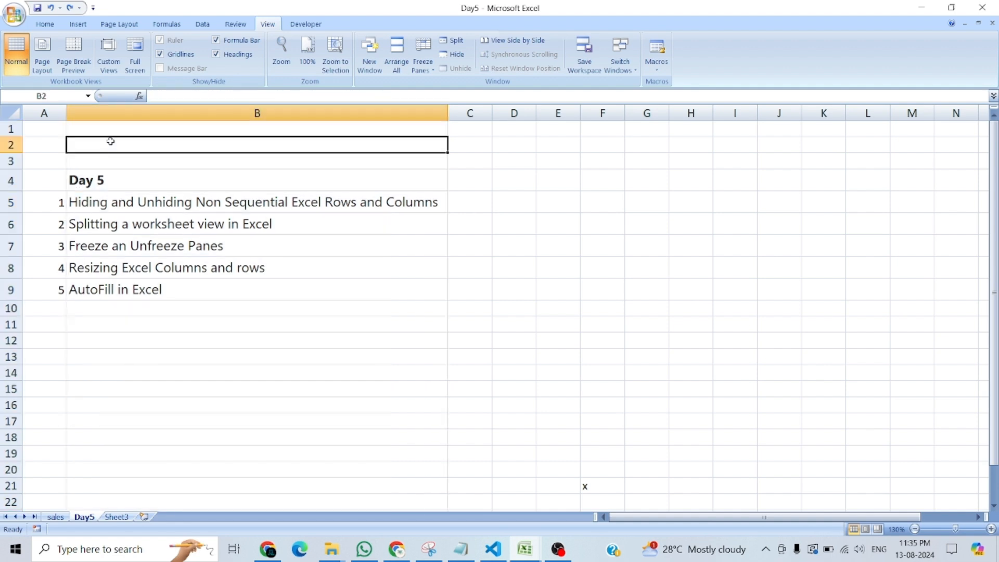
click(45, 129)
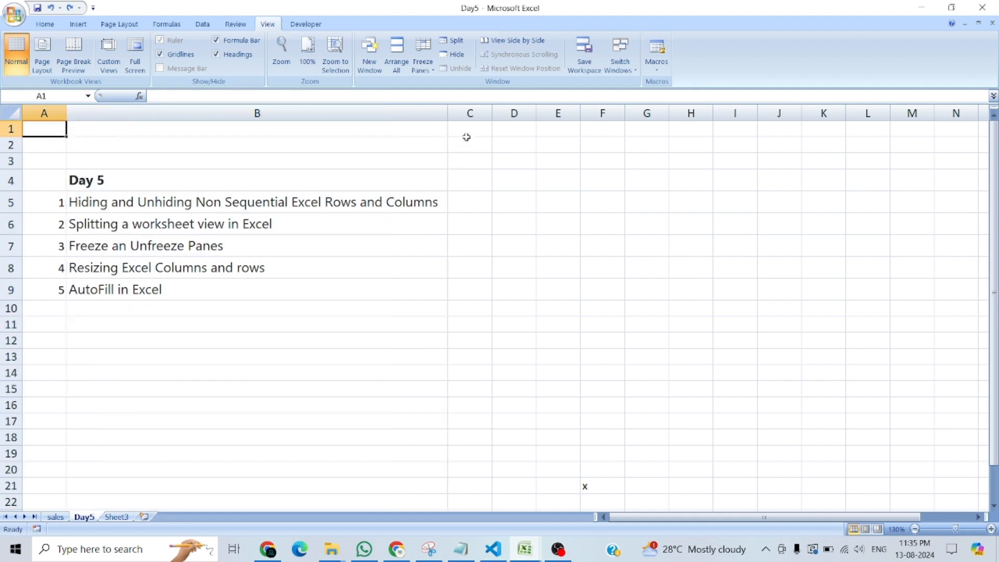
click(466, 142)
click(468, 176)
click(470, 113)
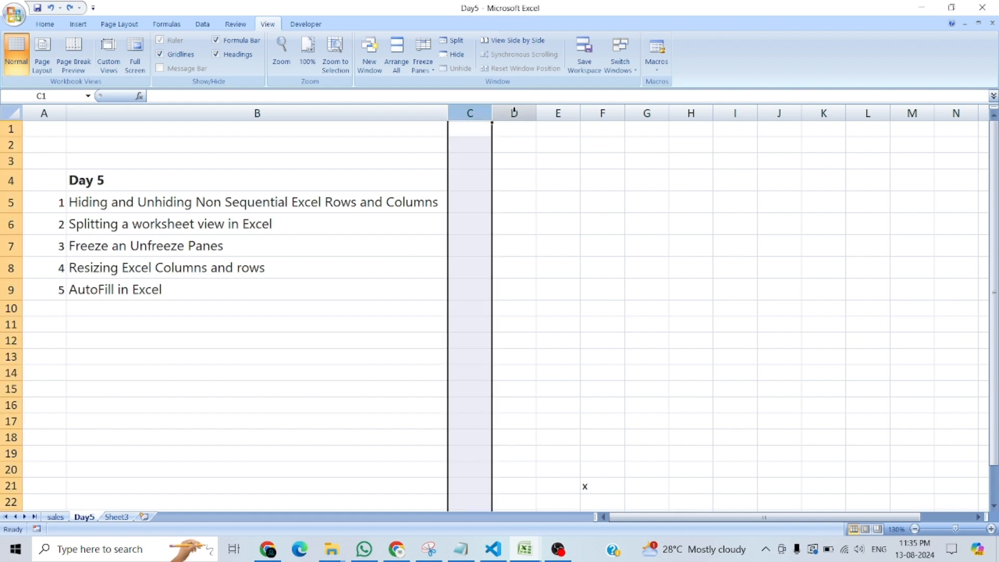
click(514, 113)
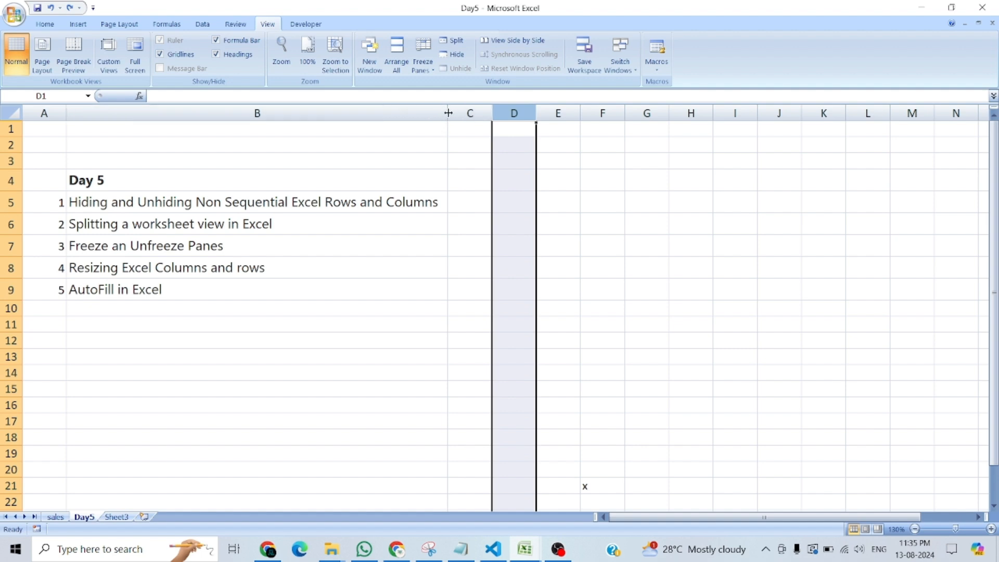
Narrow column B to a few characters, then widen it slightly to about the width of column C.
drag(448, 113, 448, 112)
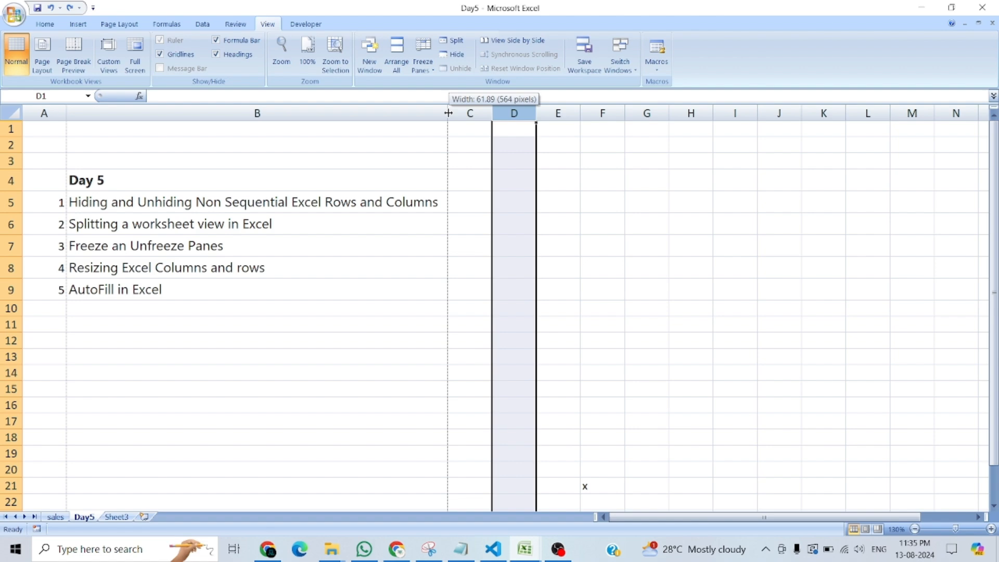
drag(448, 113, 86, 115)
drag(79, 116, 79, 116)
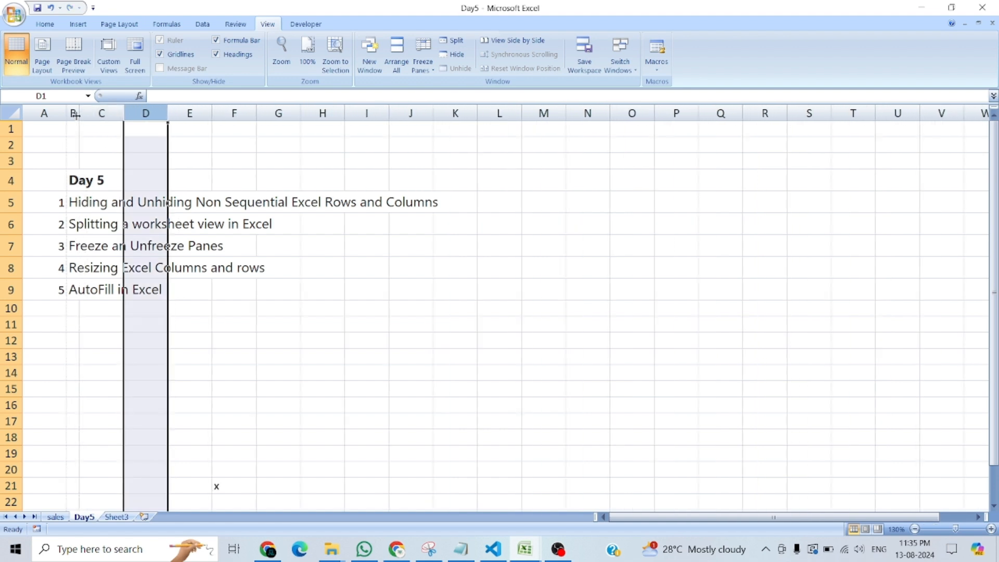
drag(77, 113, 115, 114)
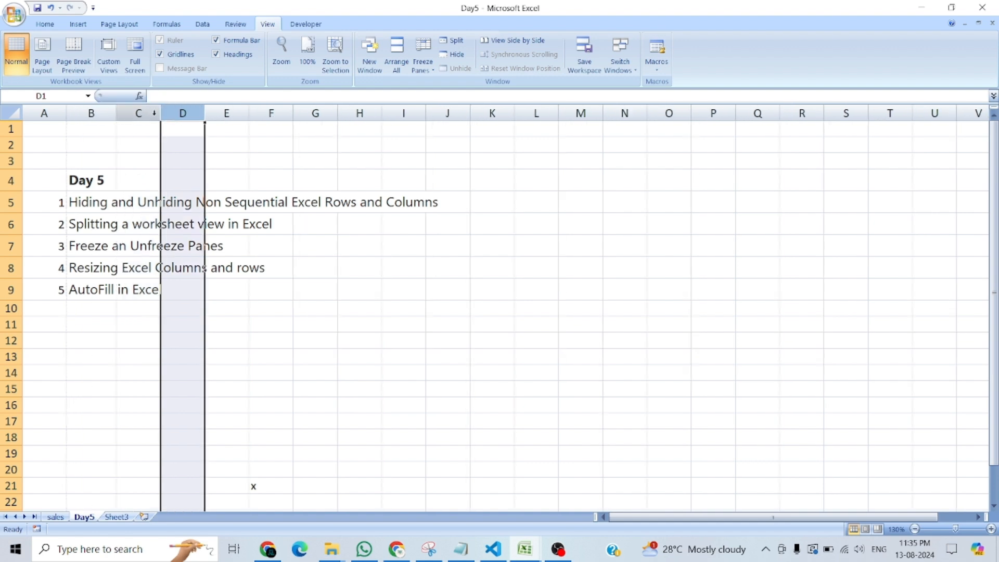
Widen columns E and F and increase the heights of rows 2 and 3.
drag(251, 115, 442, 113)
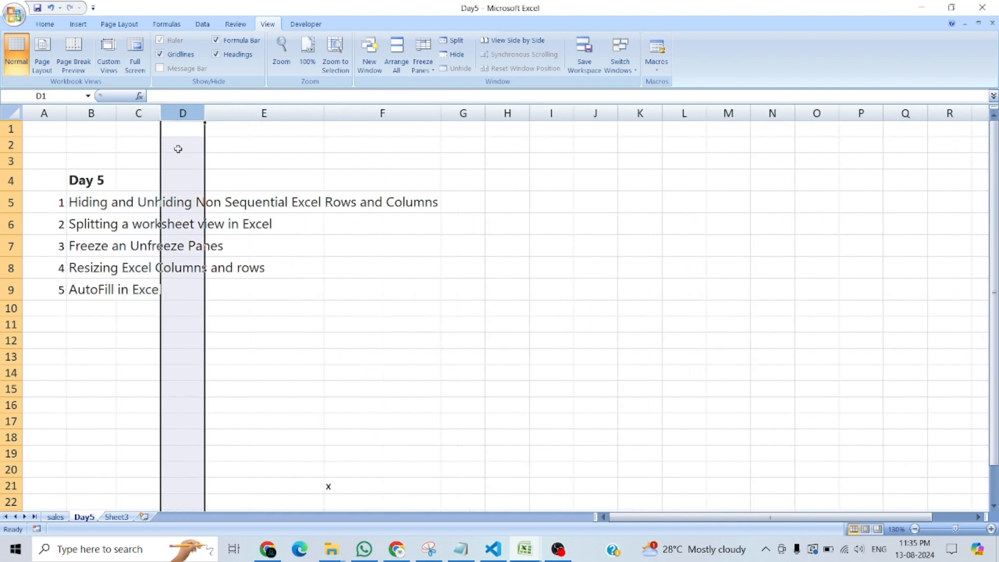
drag(11, 152, 15, 291)
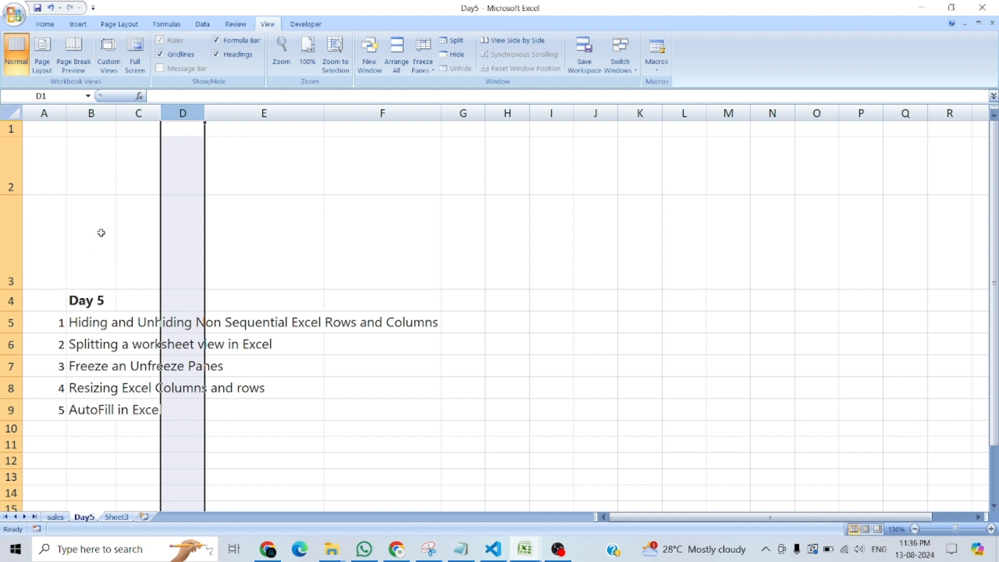
Select the whole Day5 sheet and autofit all column widths and row heights to their contents.
key(ctrl+a)
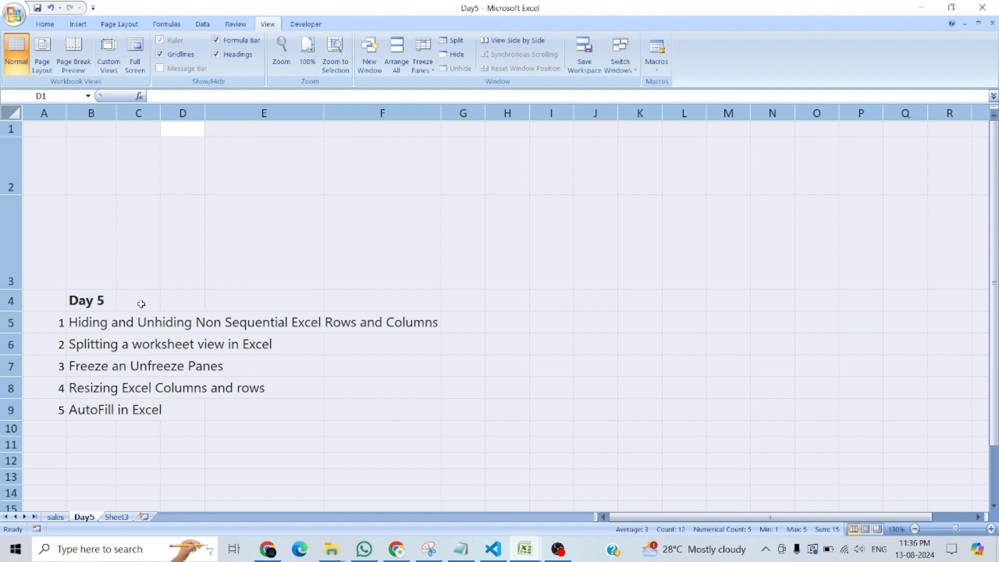
click(73, 210)
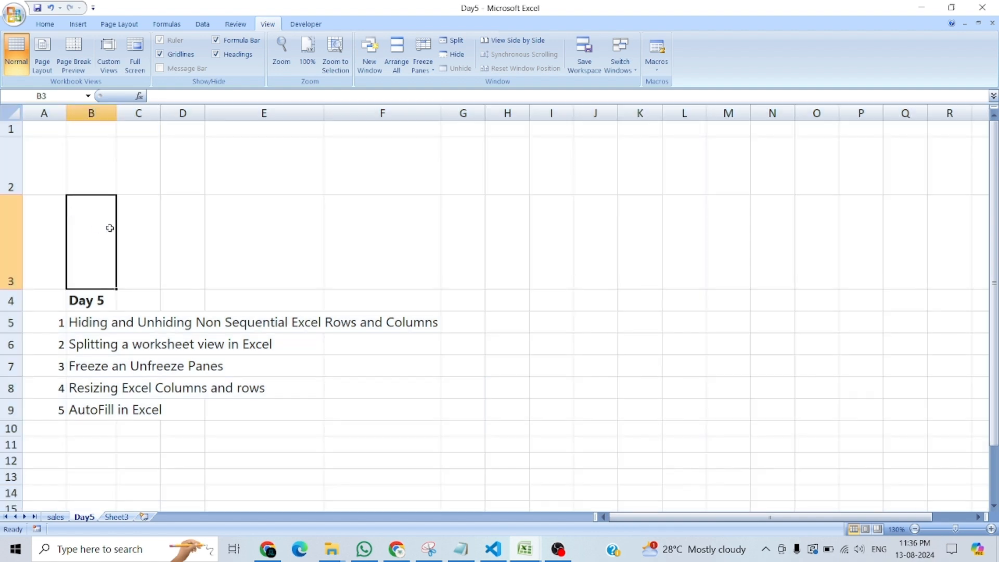
click(12, 111)
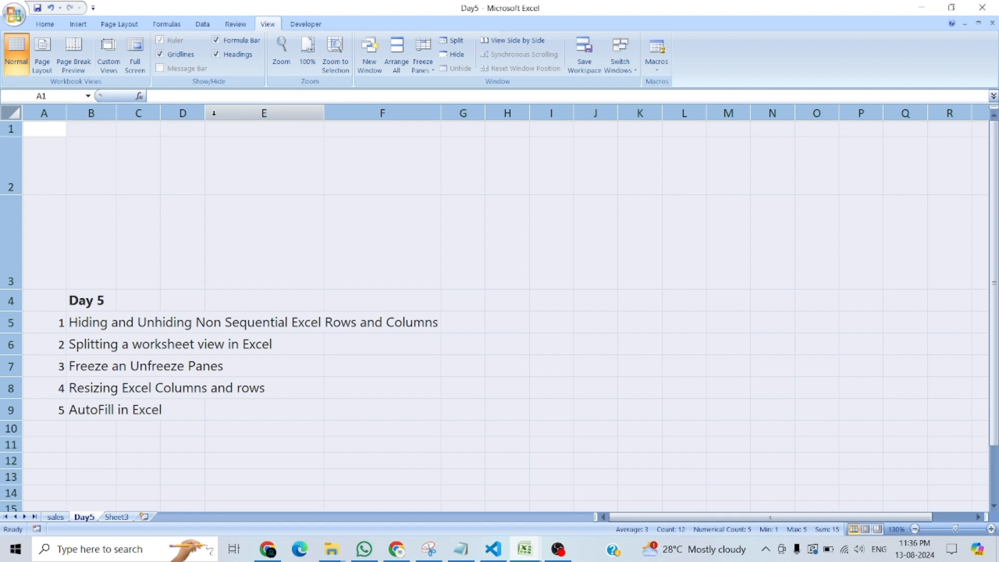
double_click(66, 113)
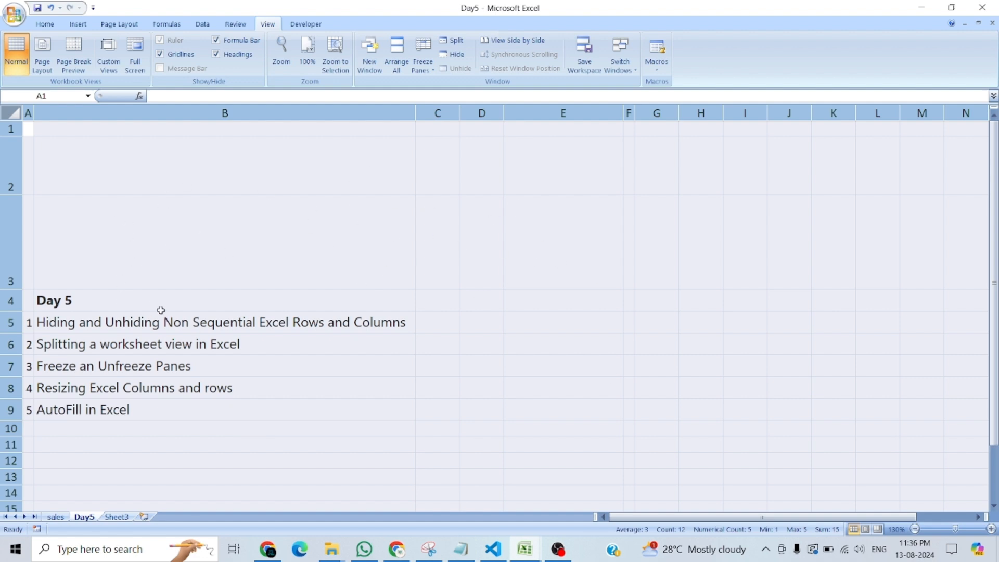
double_click(11, 195)
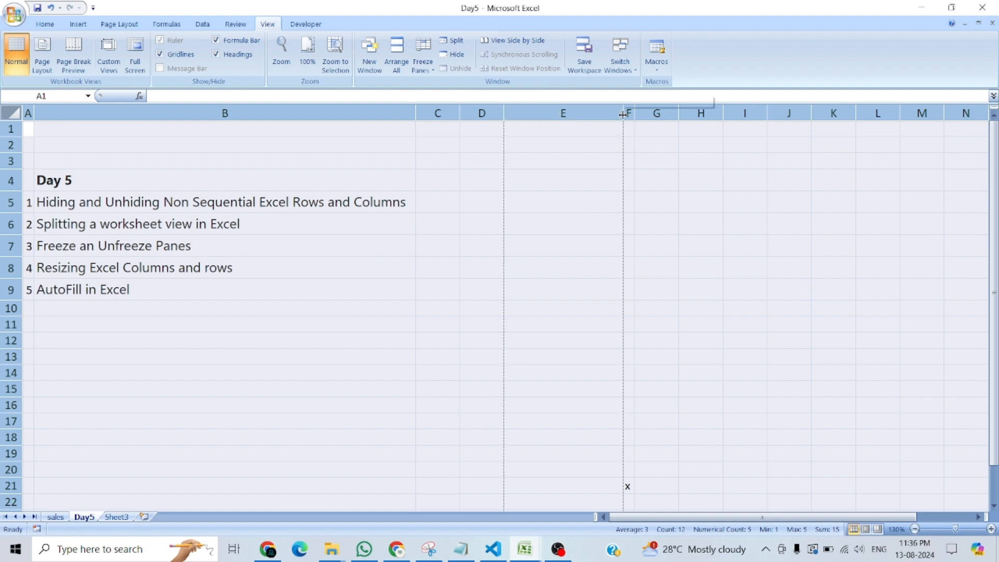
Give all columns one uniform narrow width, then select the whole sheet again and autofit every column.
drag(622, 116, 535, 115)
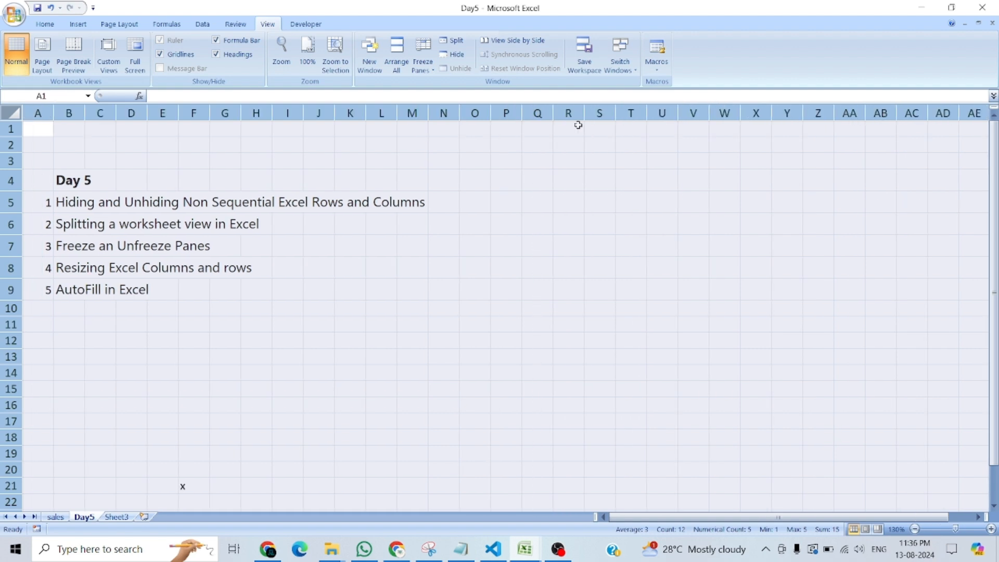
click(182, 357)
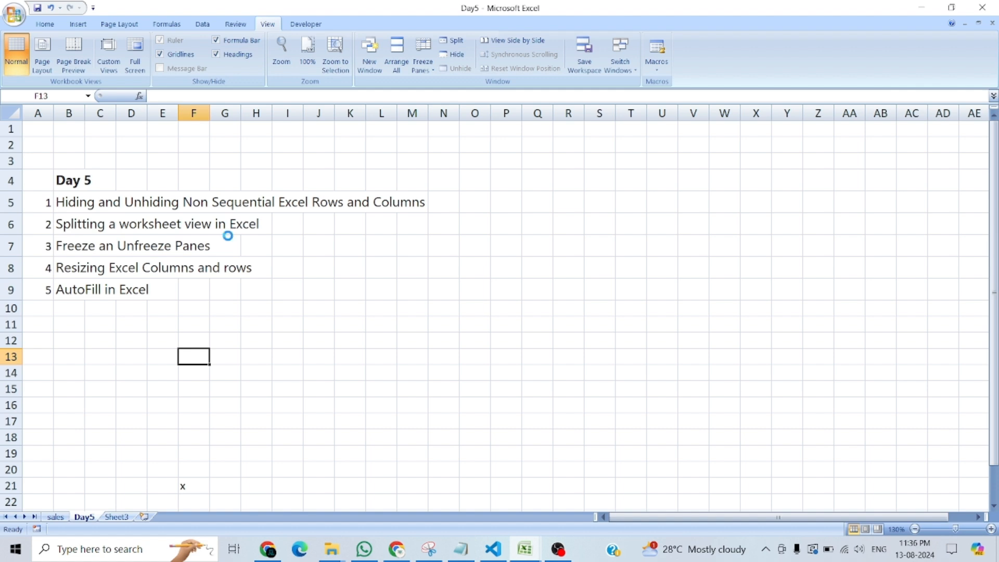
key(ctrl+a)
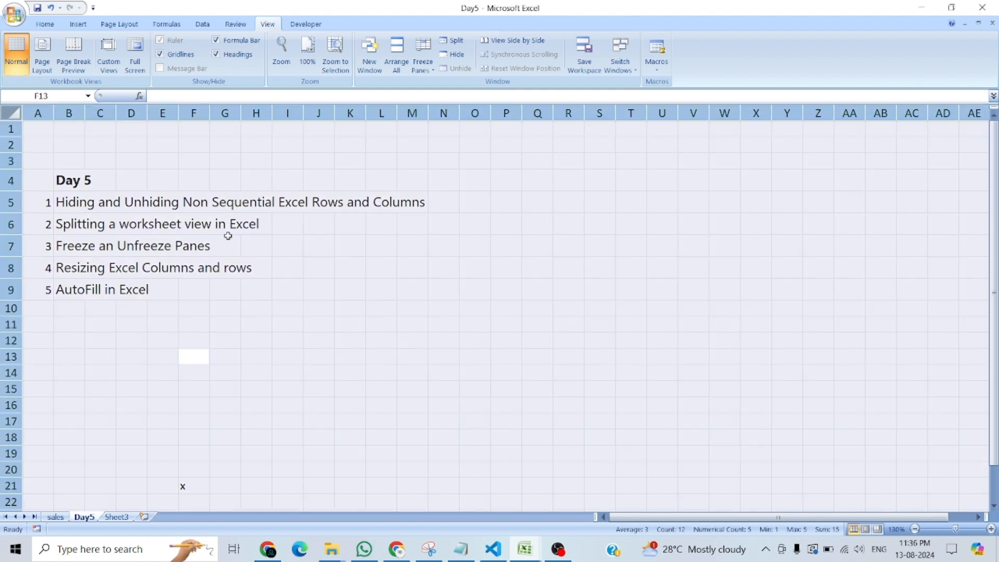
double_click(88, 113)
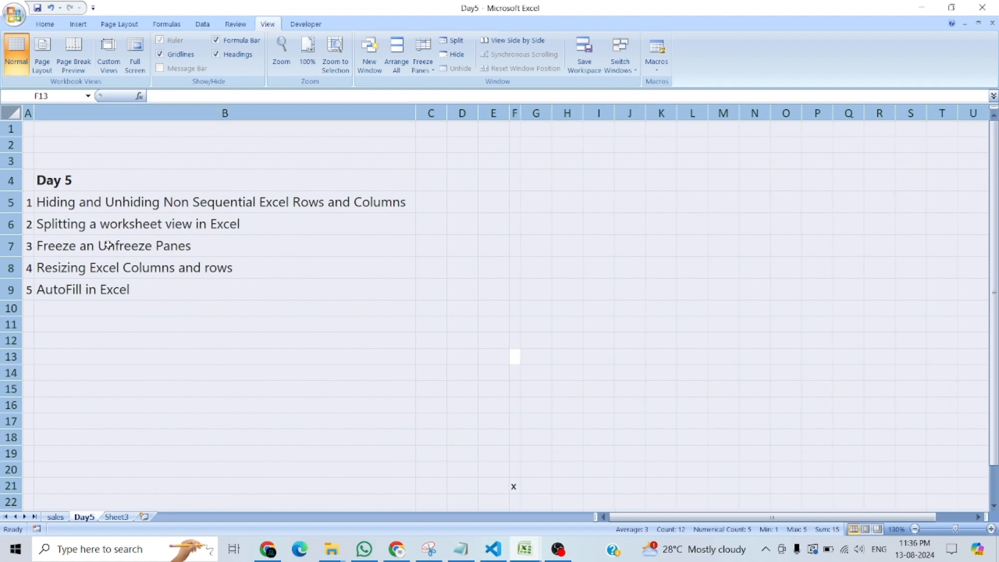
click(108, 109)
click(138, 186)
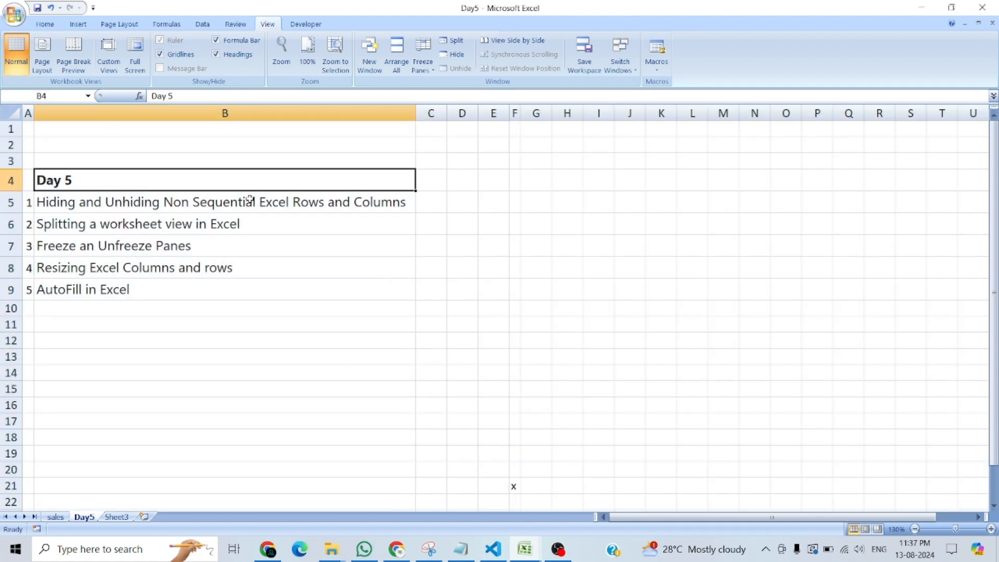
Enter h in cell C5, beside the topic about hiding and unhiding rows and columns.
click(61, 206)
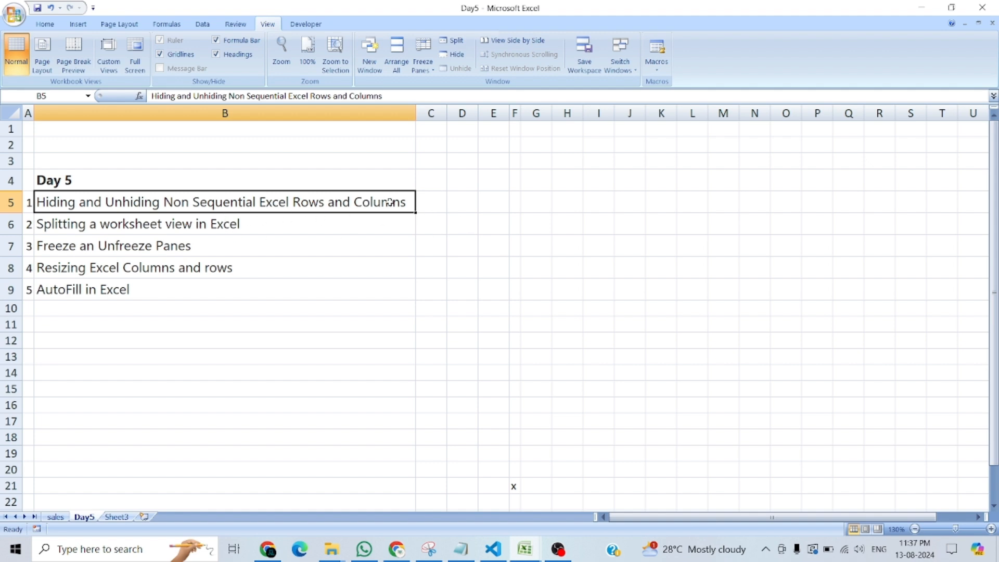
click(427, 206)
text(h)
key(Return)
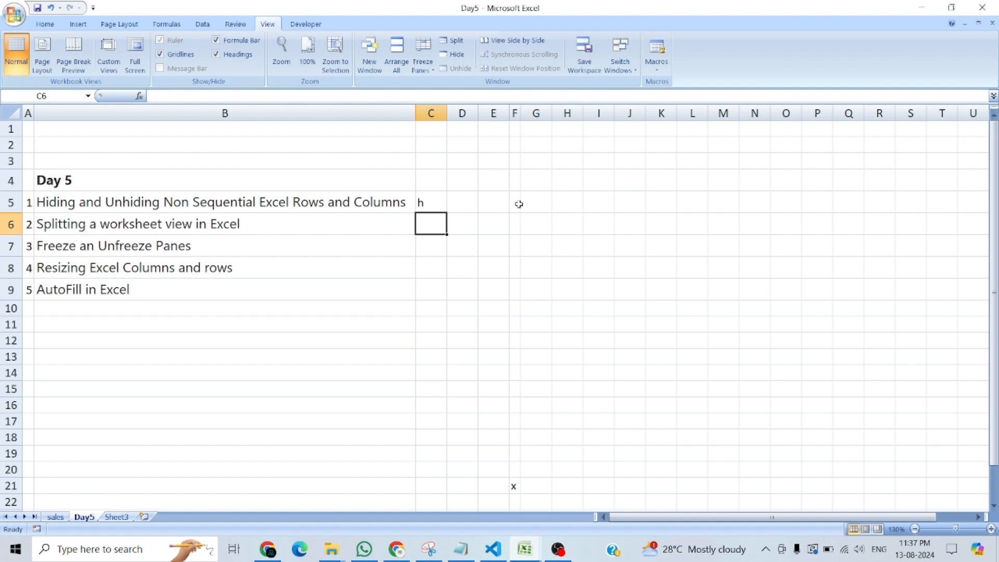
Narrow column B until the topic in B5 is cut off, then autofit the column to its contents.
drag(414, 110, 176, 112)
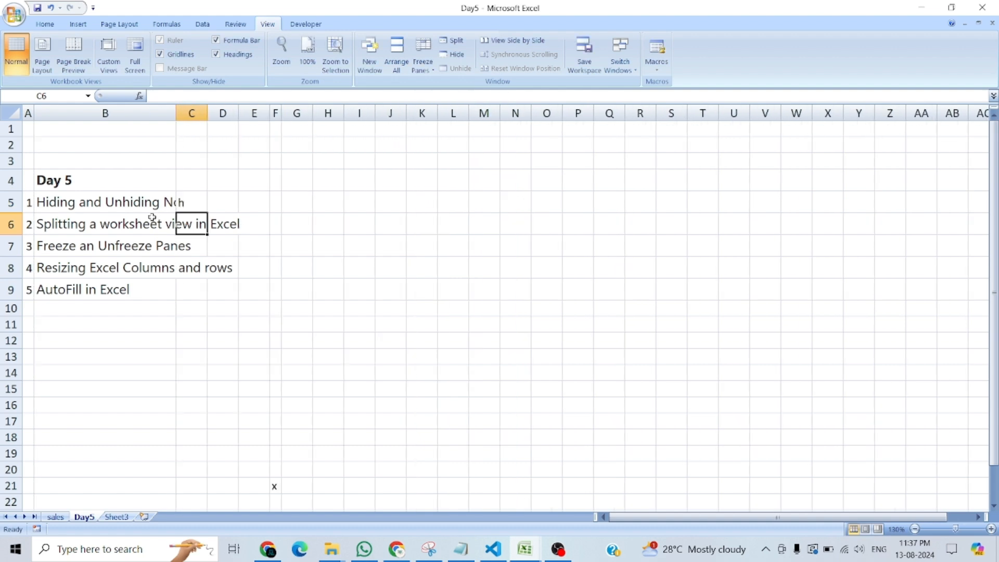
click(139, 198)
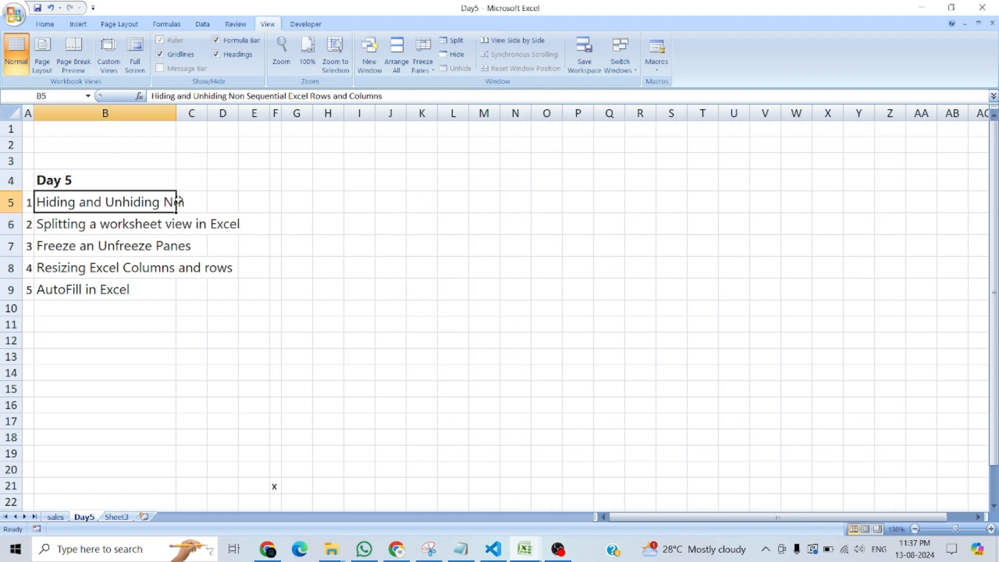
double_click(177, 114)
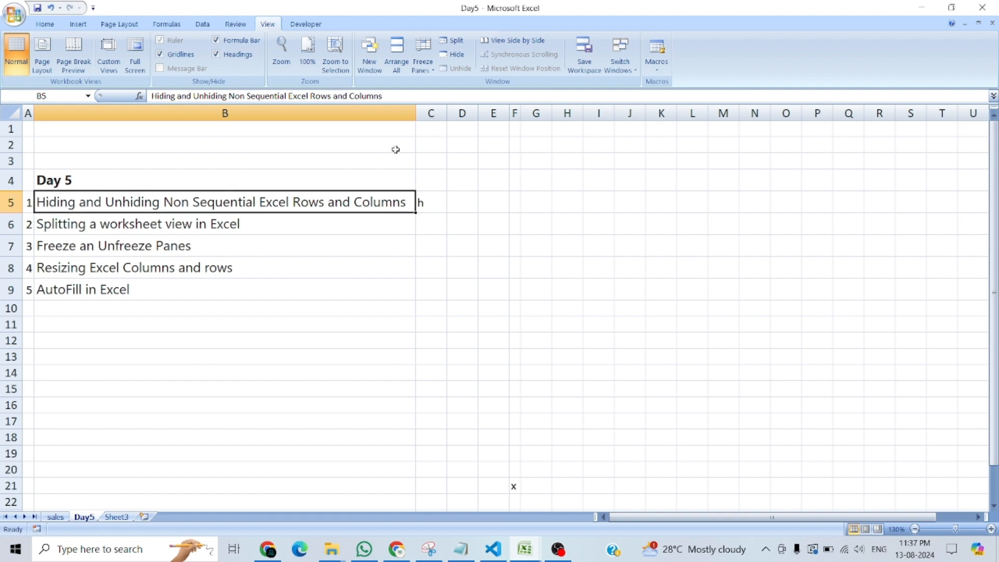
Select the entire sheet, autofit all columns including column C, and clear the selection by selecting cell H2.
click(10, 113)
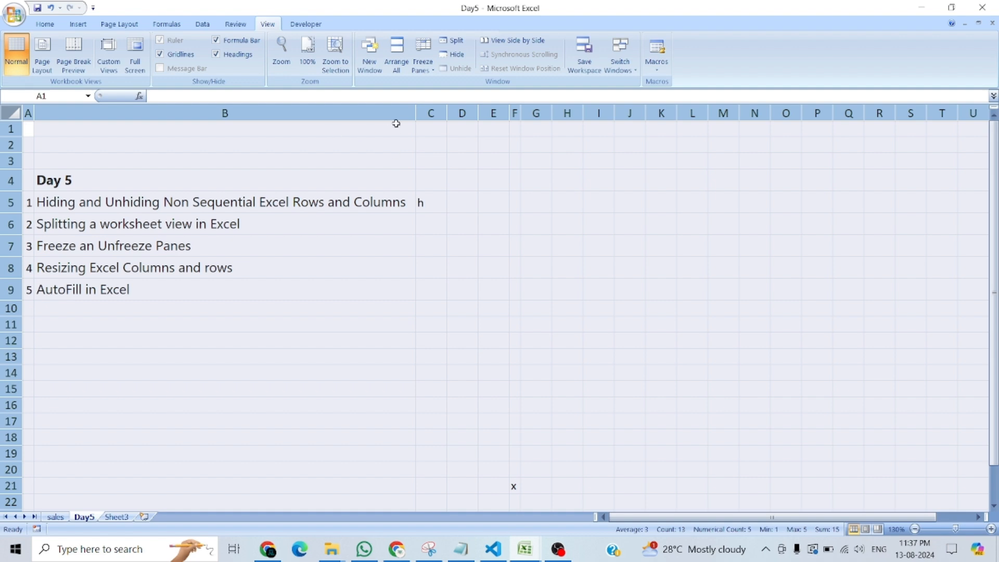
double_click(416, 113)
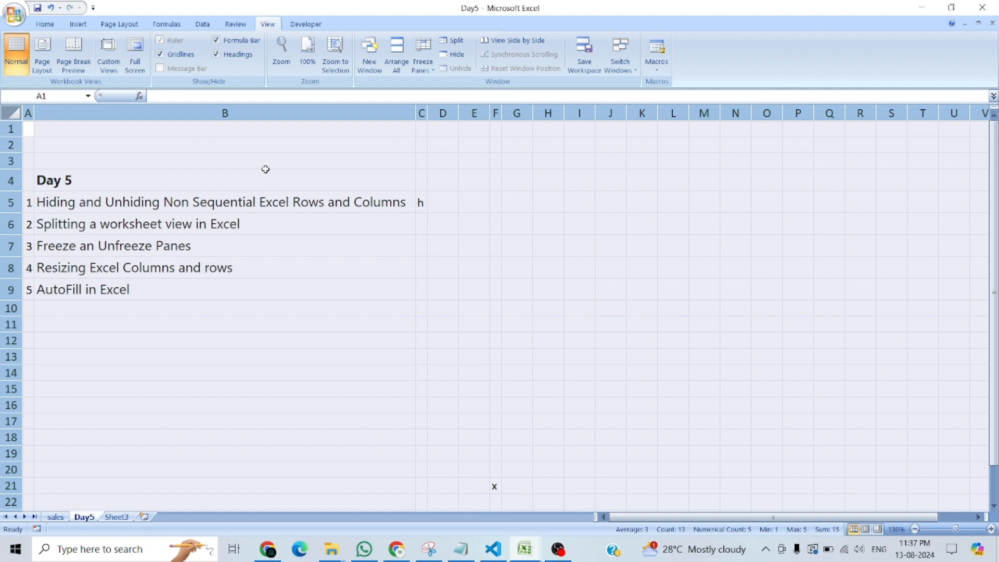
click(643, 177)
click(643, 145)
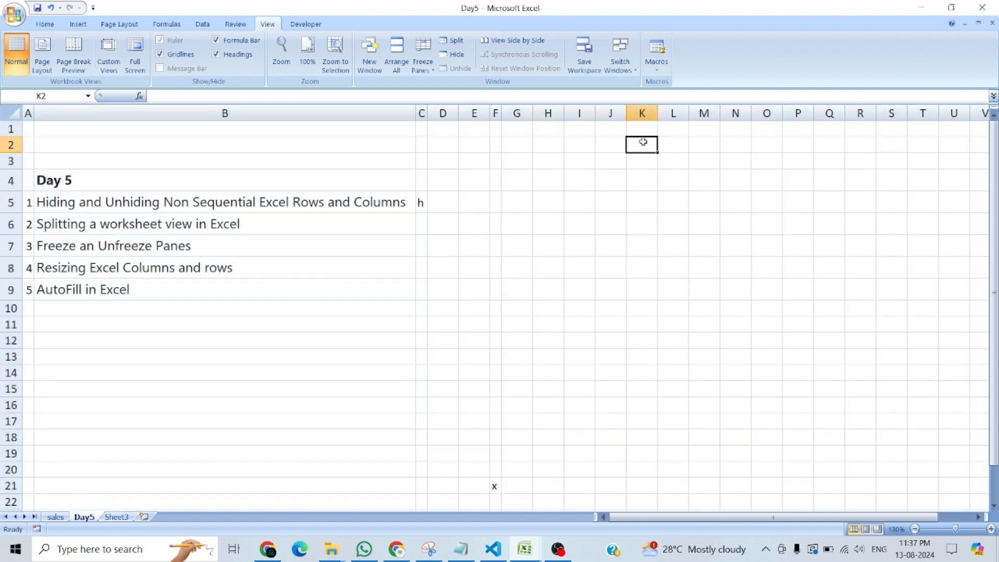
click(540, 151)
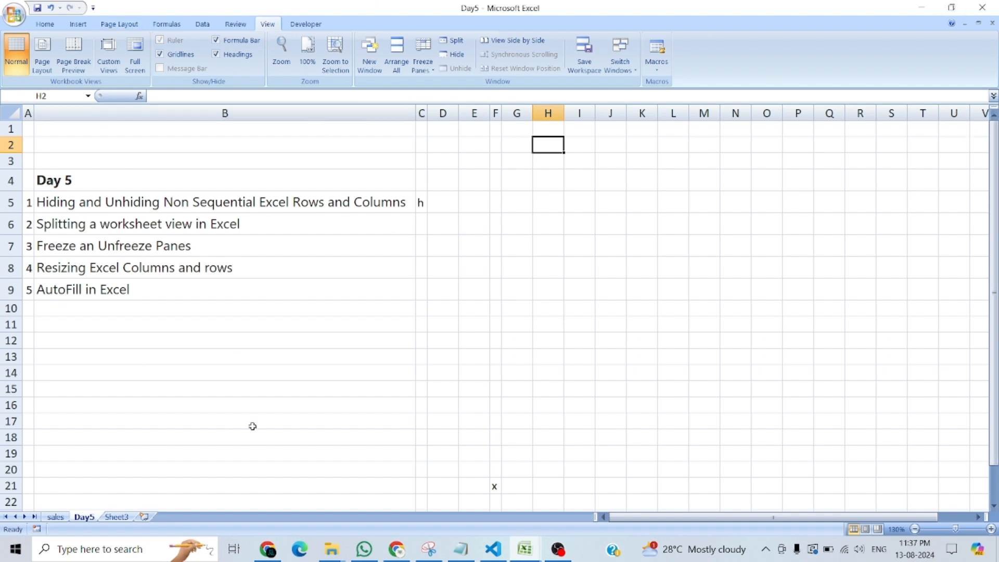
Widen column B until it fills the visible width of the sheet.
click(47, 27)
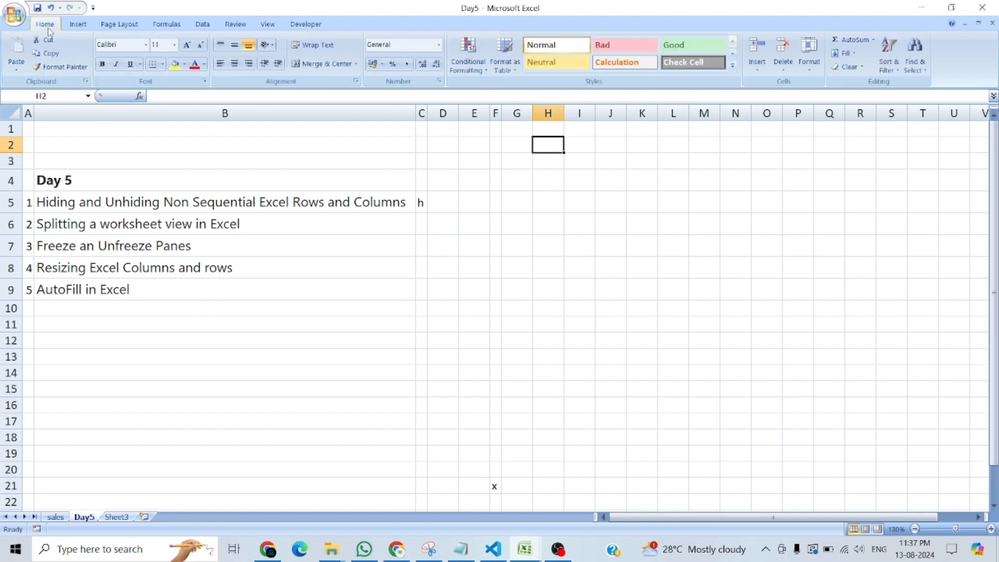
drag(412, 117, 991, 113)
drag(414, 115, 988, 104)
click(628, 124)
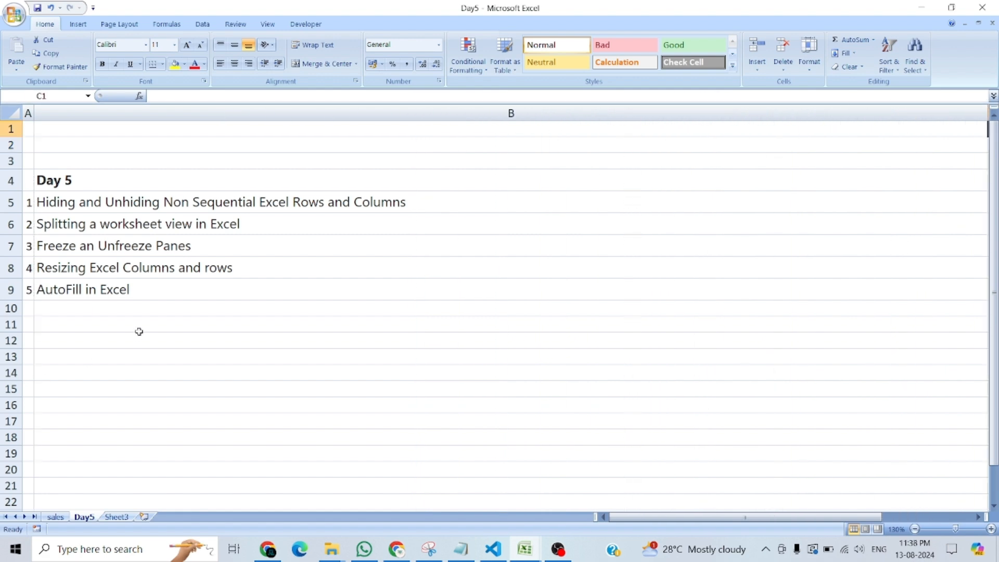
Move from cell B5 to C5 and widen column B a little further.
click(148, 292)
key(ctrl+Home)
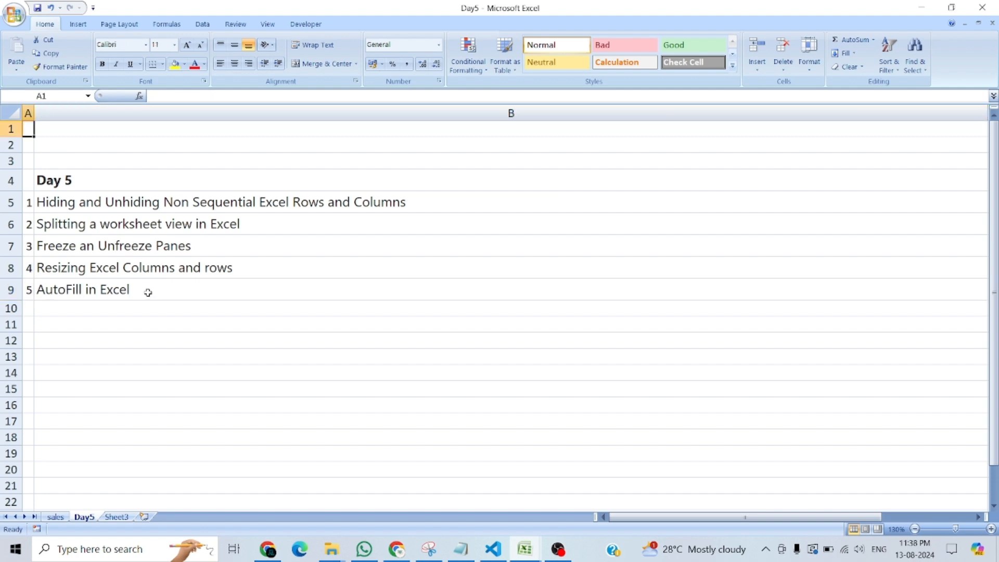
click(166, 195)
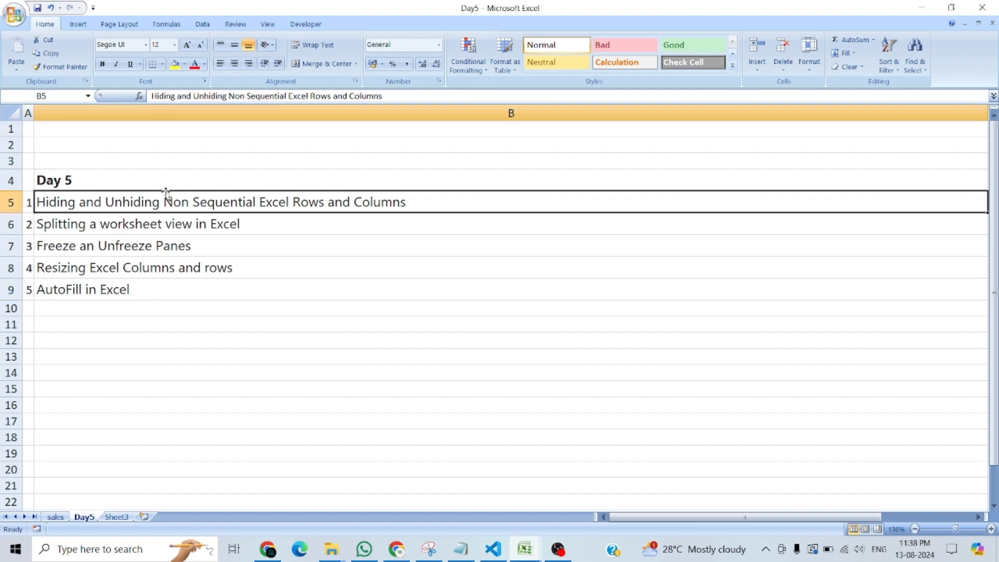
key(Right)
text(h)
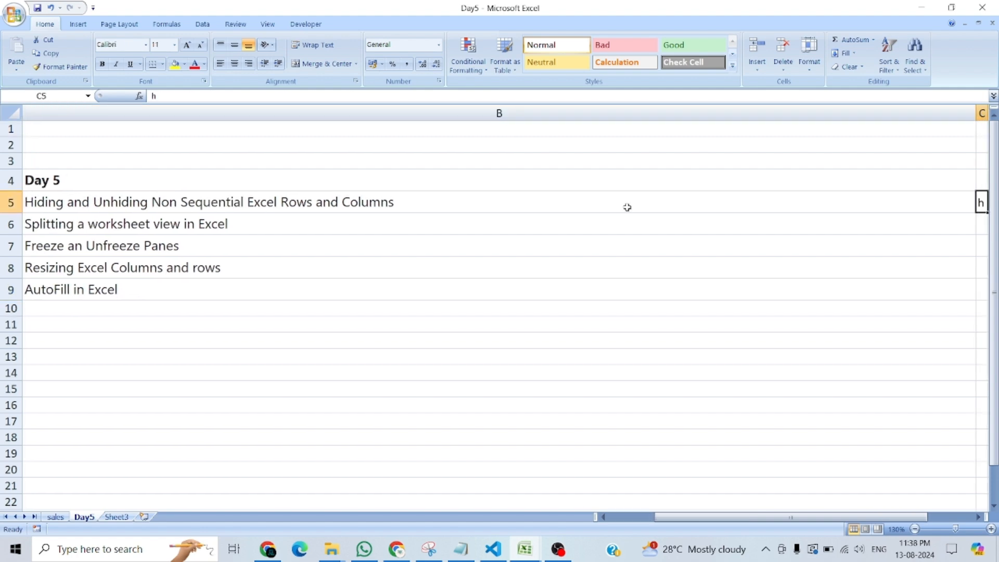
drag(975, 113, 988, 114)
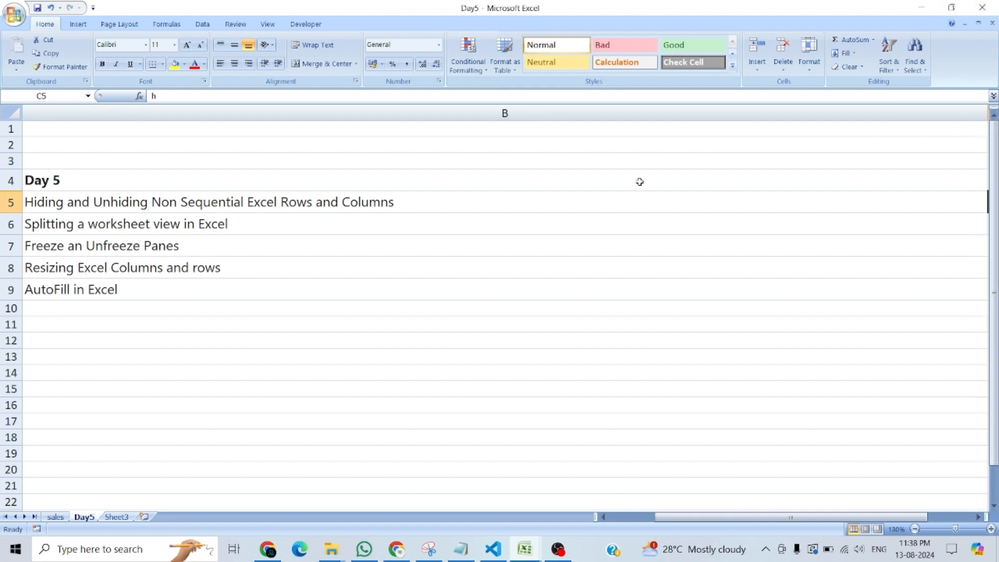
Select cell B5 and set the width of column B to 23.
drag(826, 518, 716, 533)
click(439, 195)
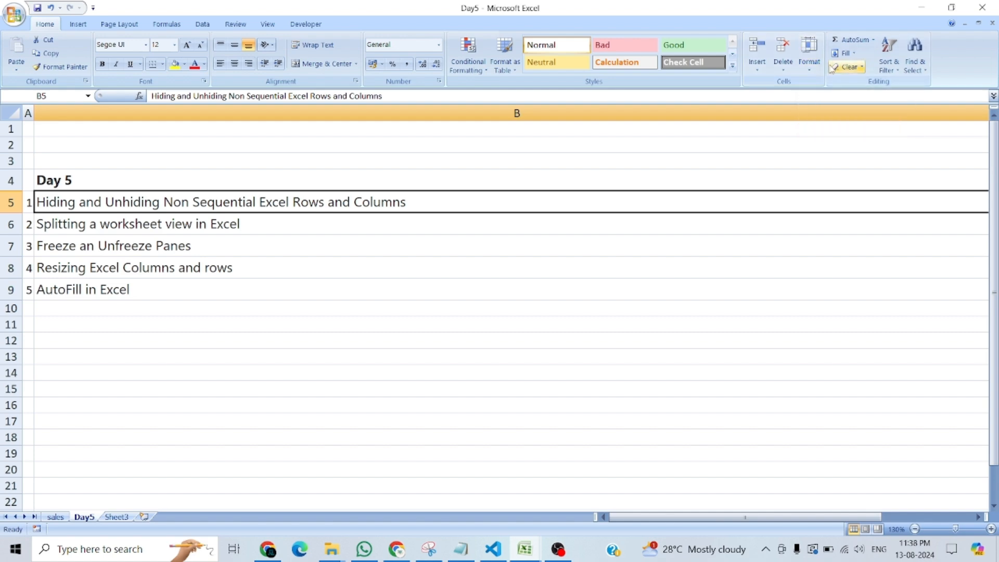
click(808, 73)
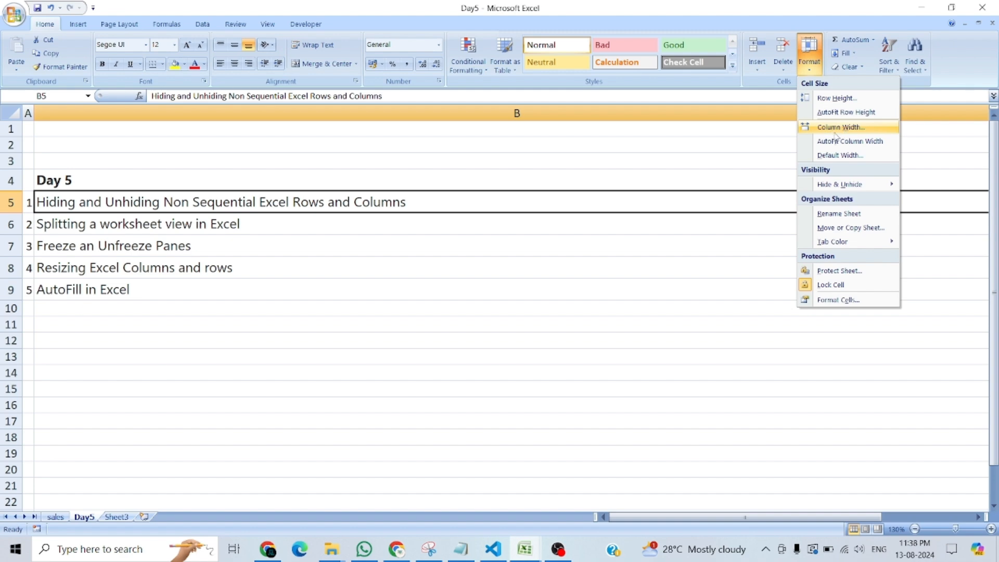
click(837, 130)
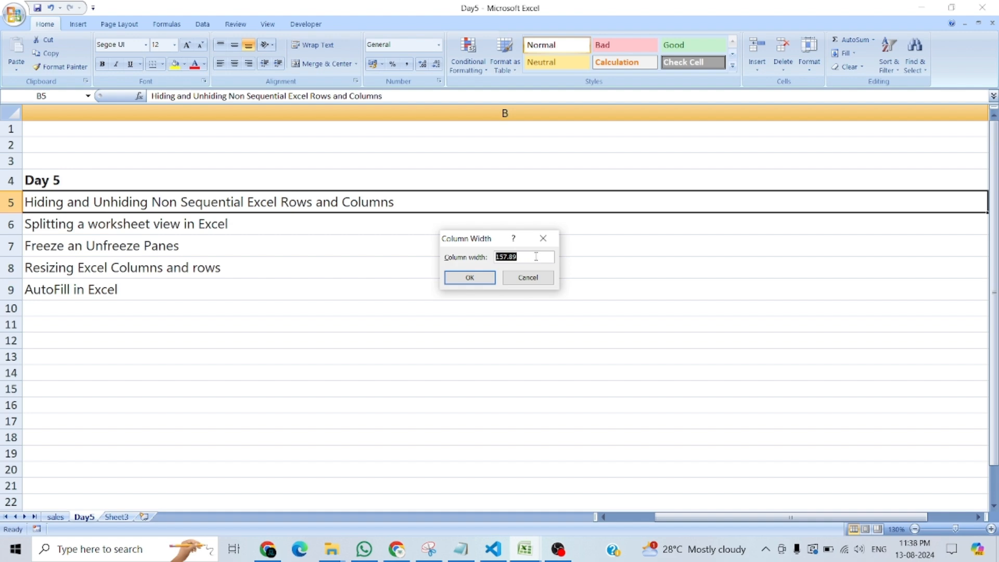
text(23)
click(469, 277)
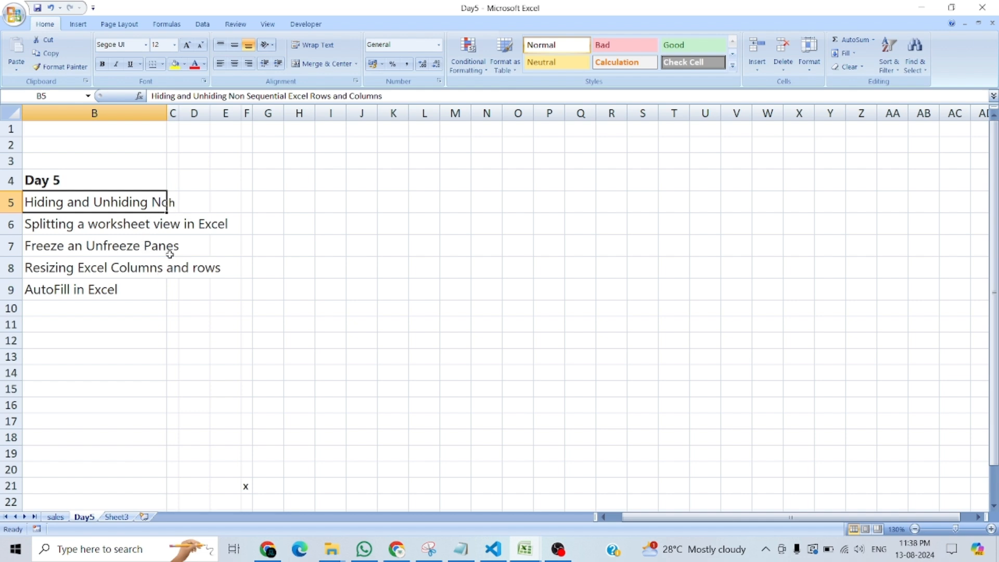
Set the width of column B to 50.
click(810, 55)
click(832, 127)
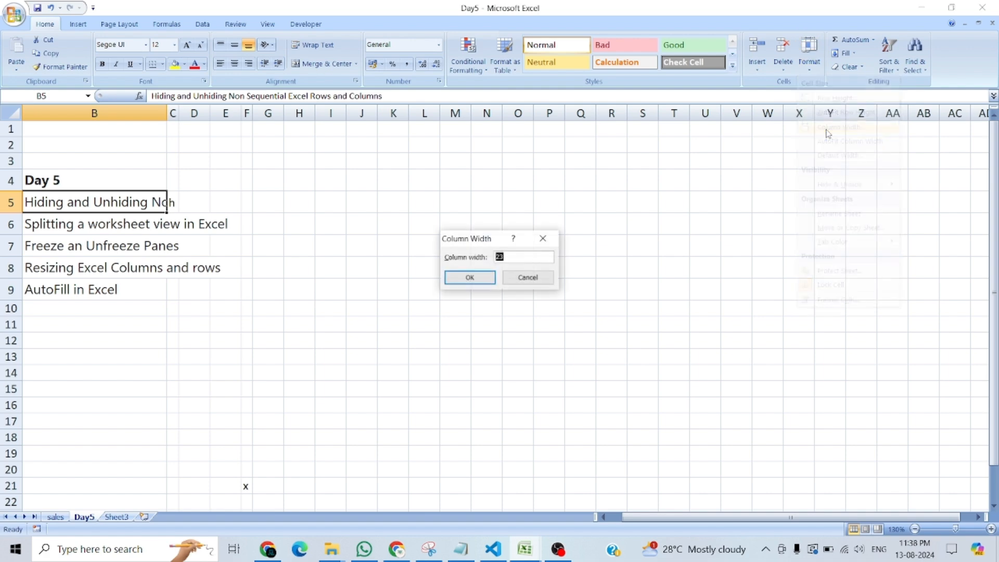
text(5)
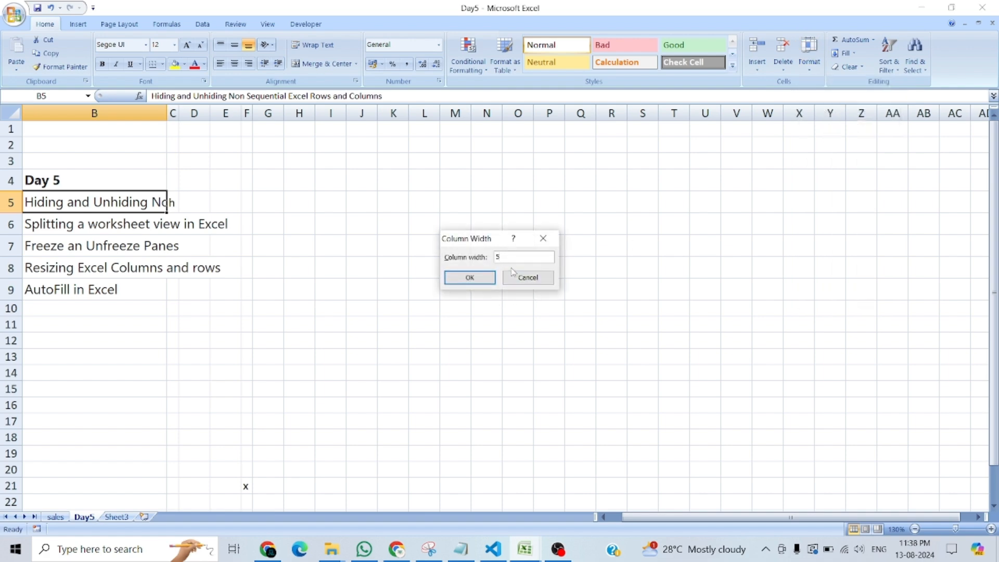
text(0)
click(487, 279)
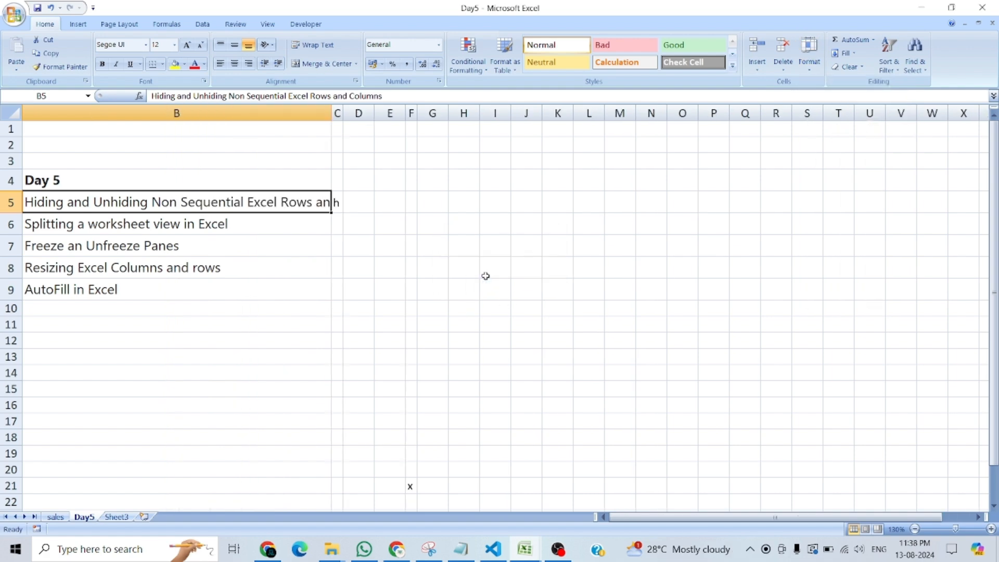
Autofit column B to its contents and check its resulting column width without changing it.
double_click(331, 113)
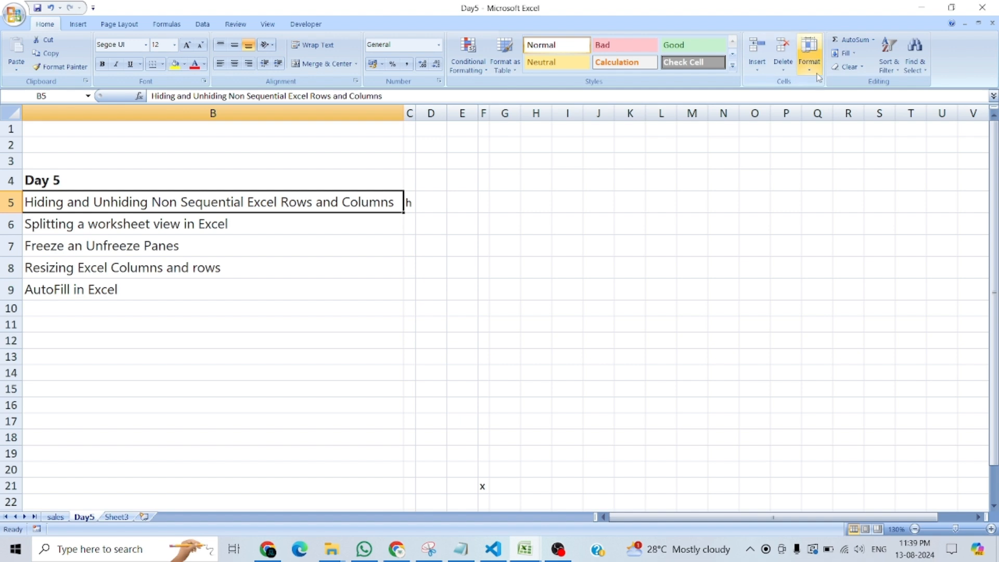
click(809, 55)
click(825, 128)
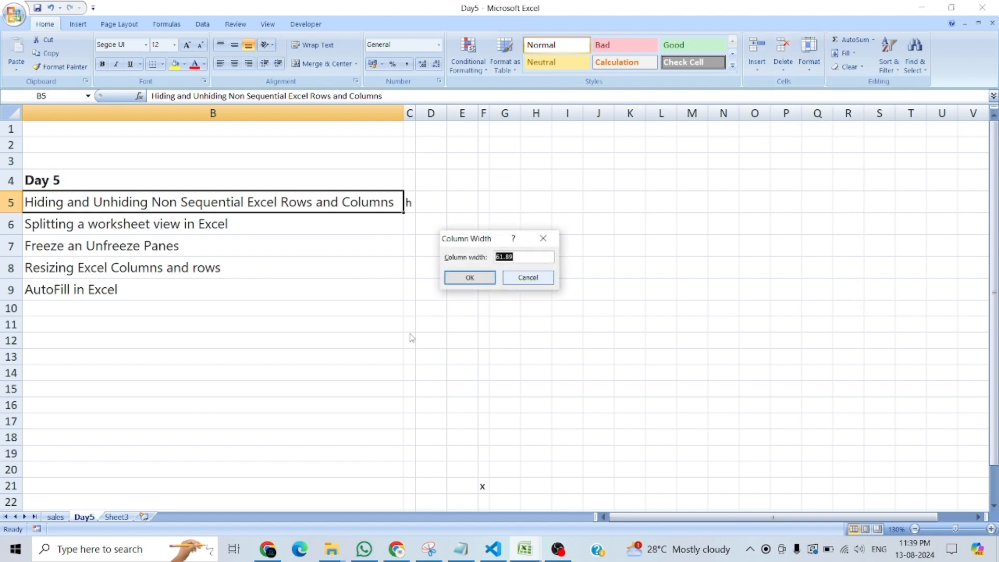
click(511, 280)
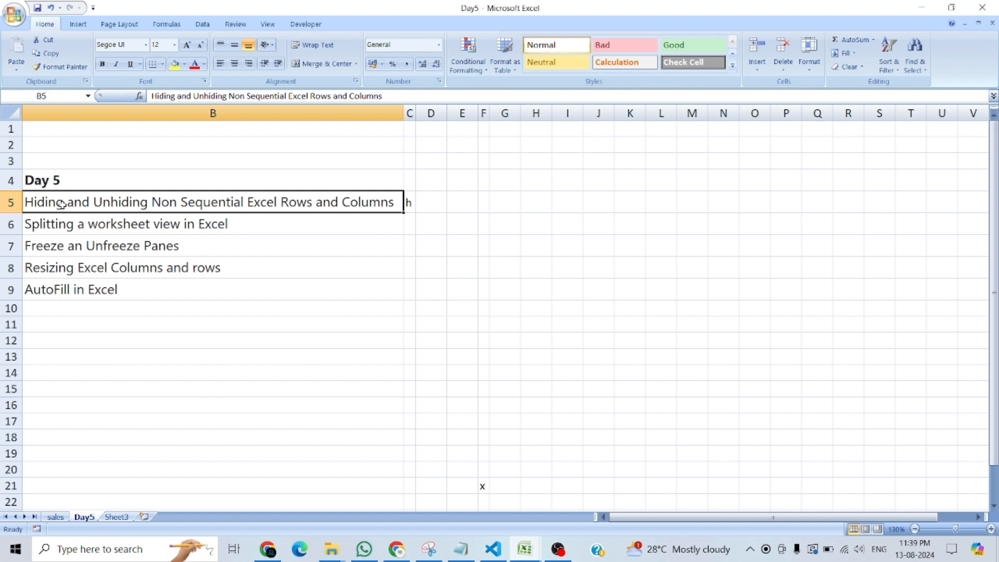
Shrink row 5 until its text is cut off, and set its row height to about 10.
drag(16, 213, 20, 200)
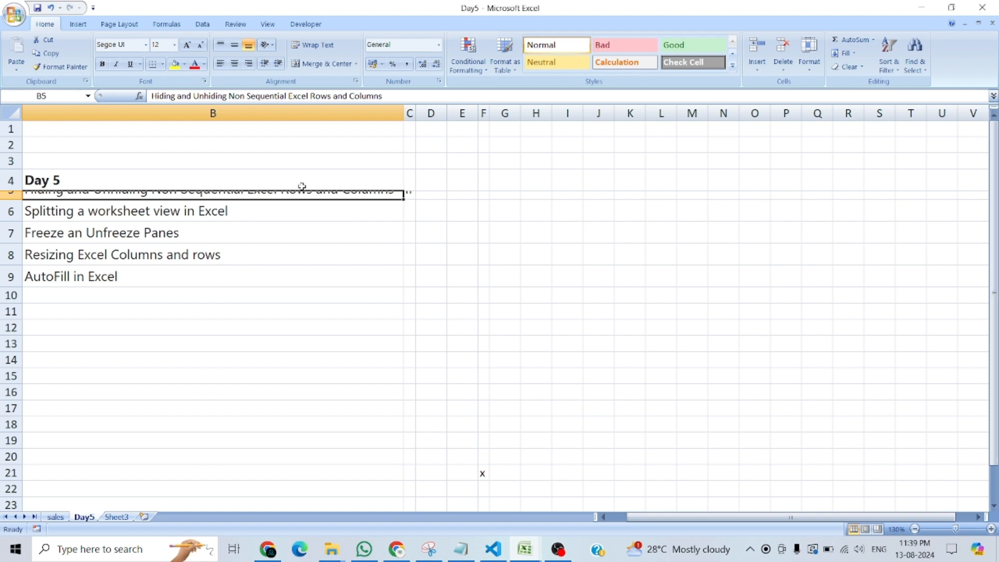
click(810, 69)
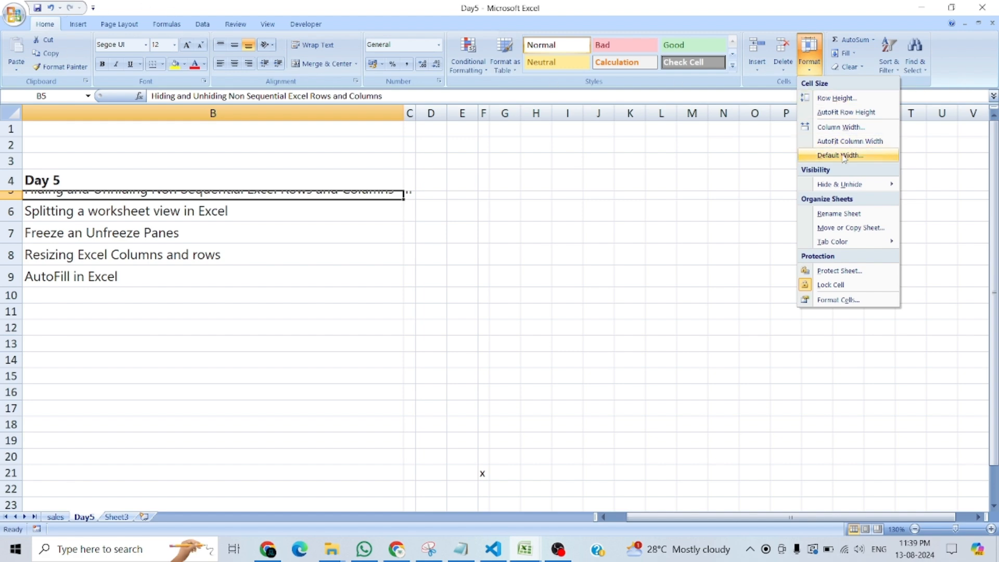
click(838, 99)
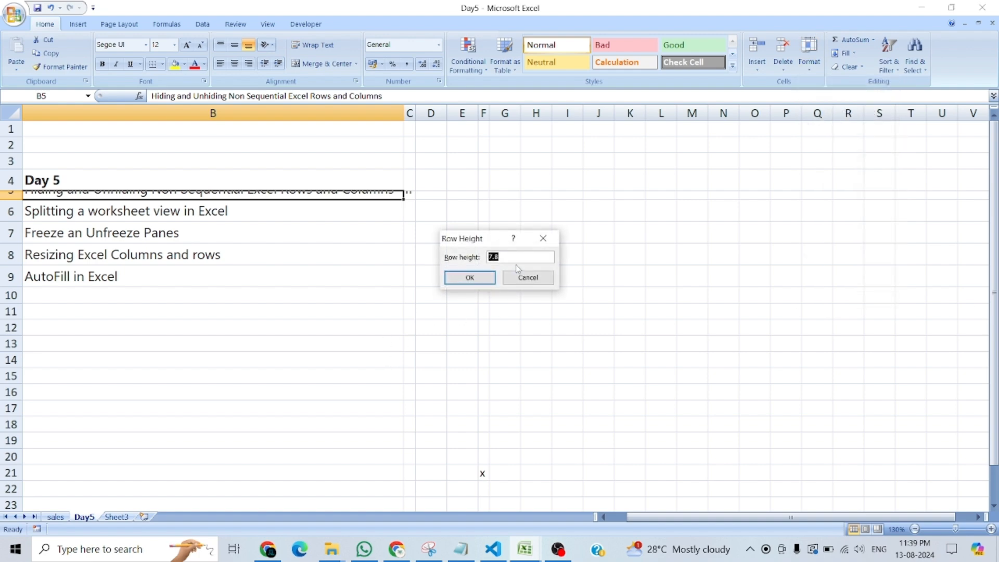
text(10)
click(456, 280)
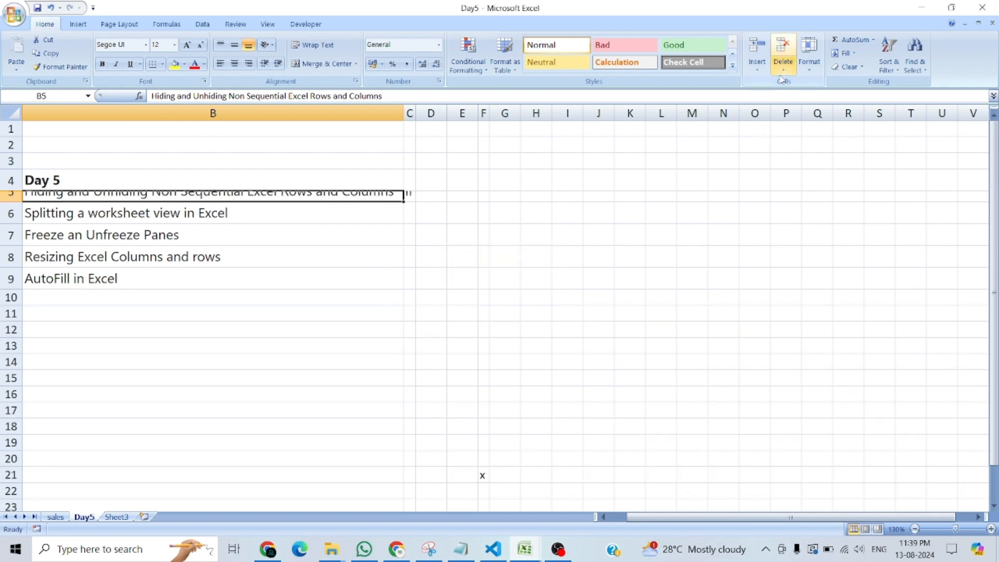
Check the row height of row 9 from cell B9 without changing it.
click(809, 55)
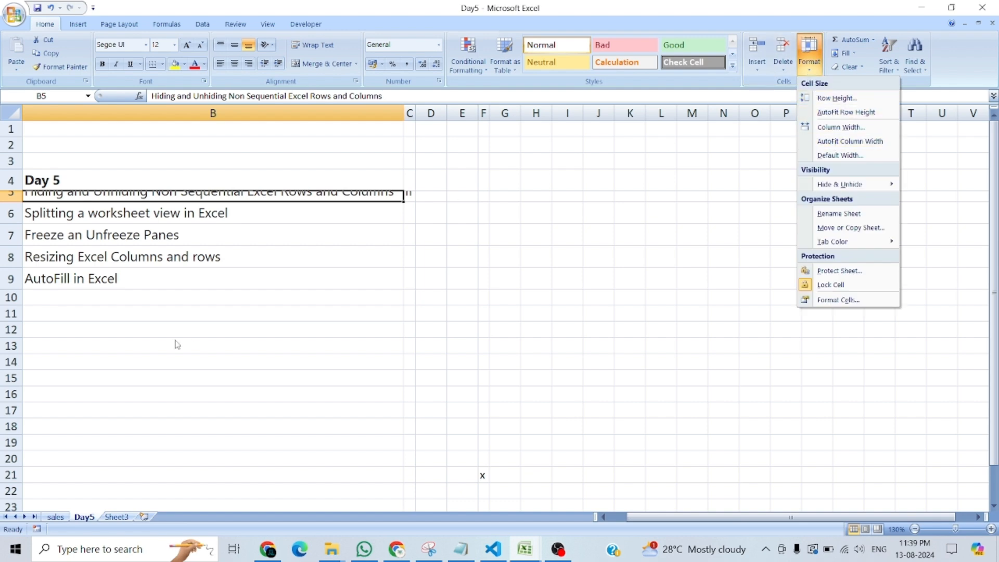
click(131, 283)
click(130, 281)
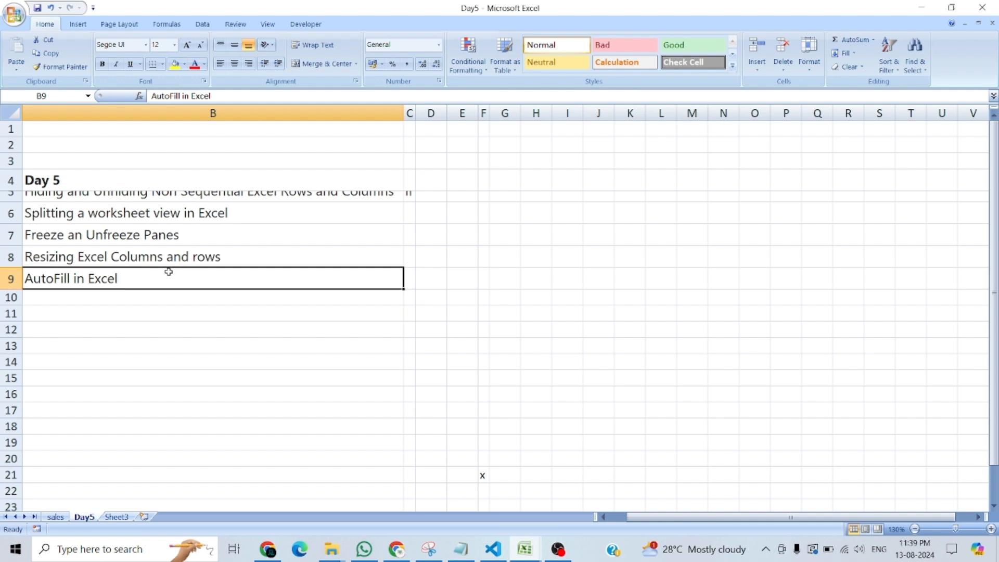
click(809, 55)
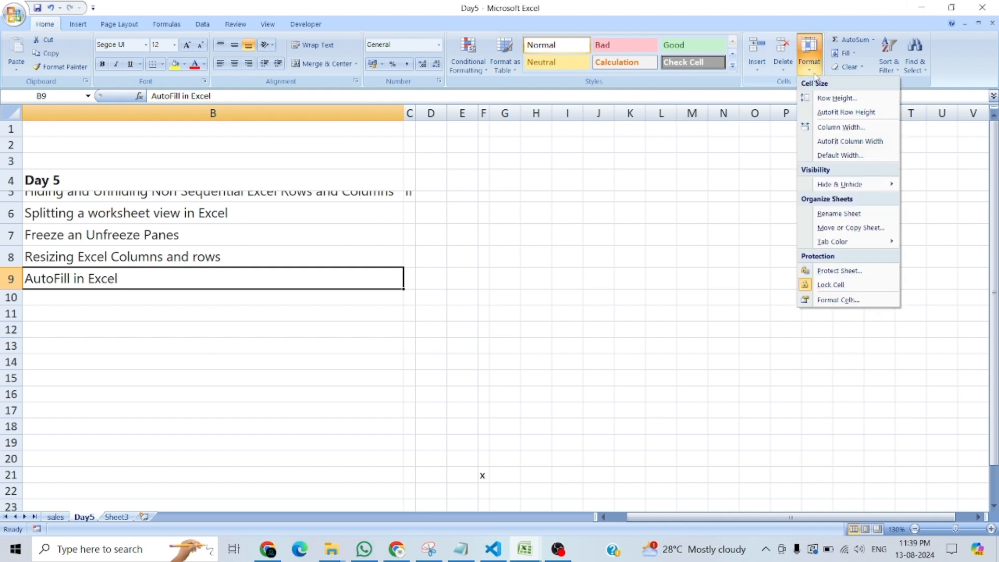
click(827, 98)
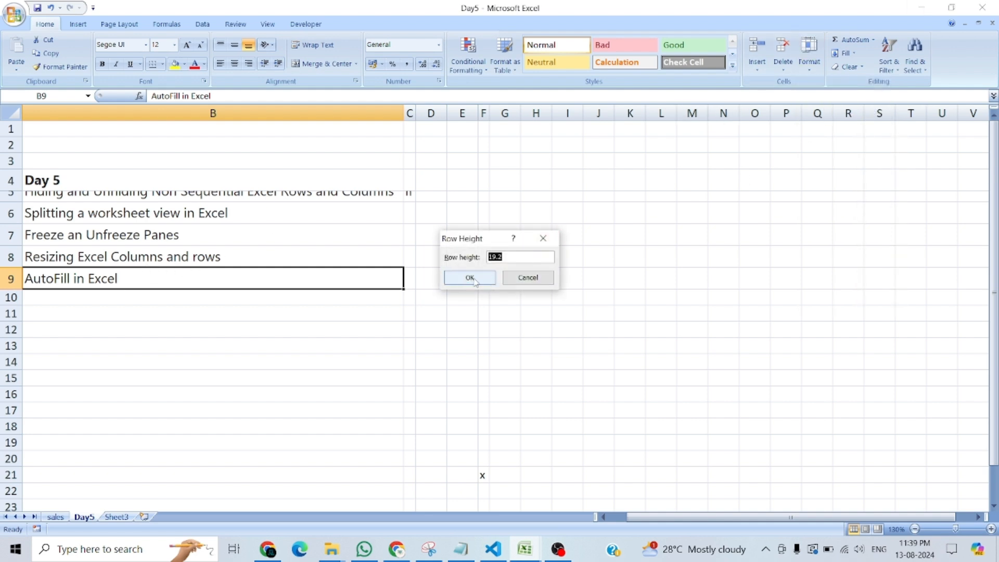
click(509, 279)
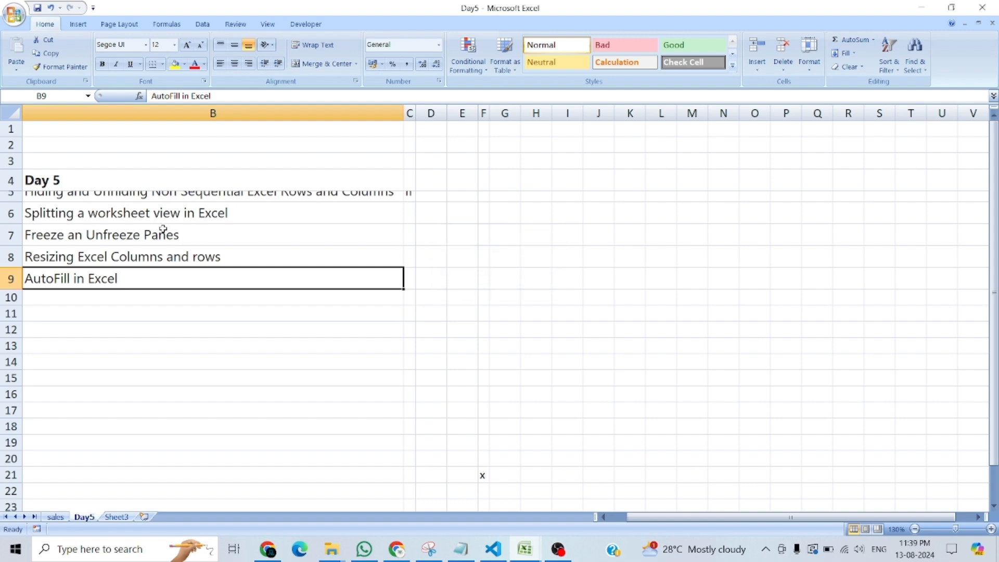
Set the height of row 5 to 20 and autofit the row to its contents.
click(132, 194)
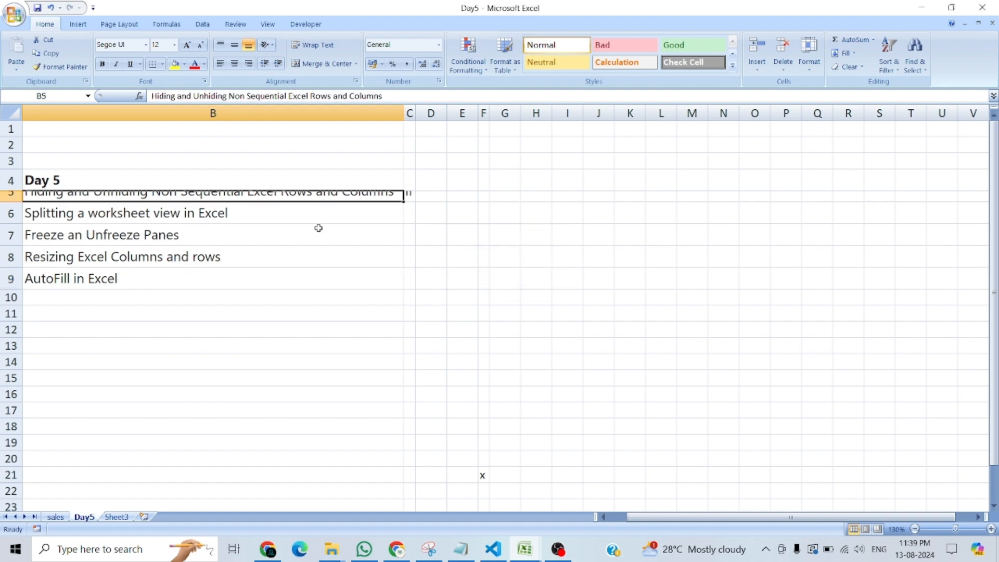
click(809, 61)
click(827, 99)
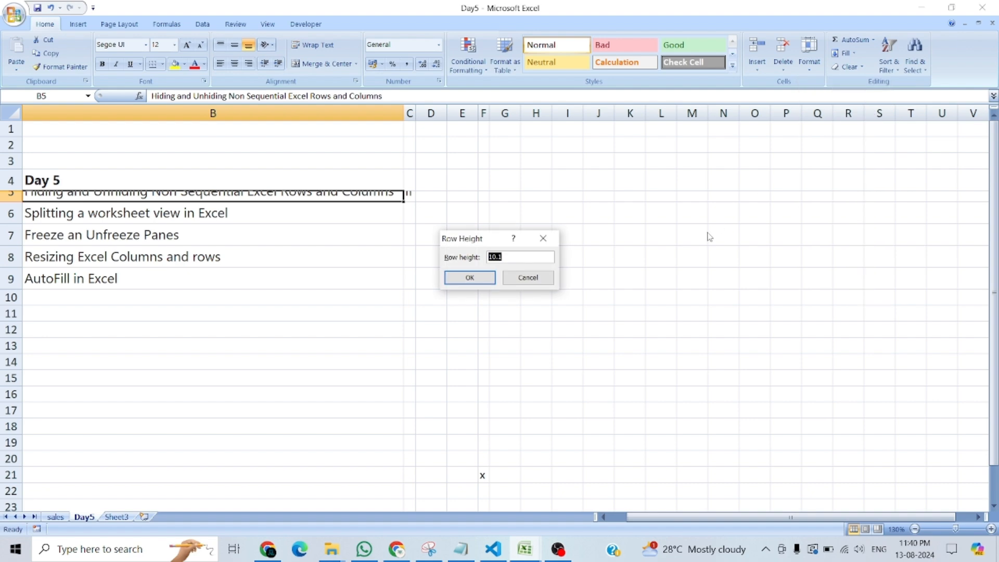
text(20)
key(Return)
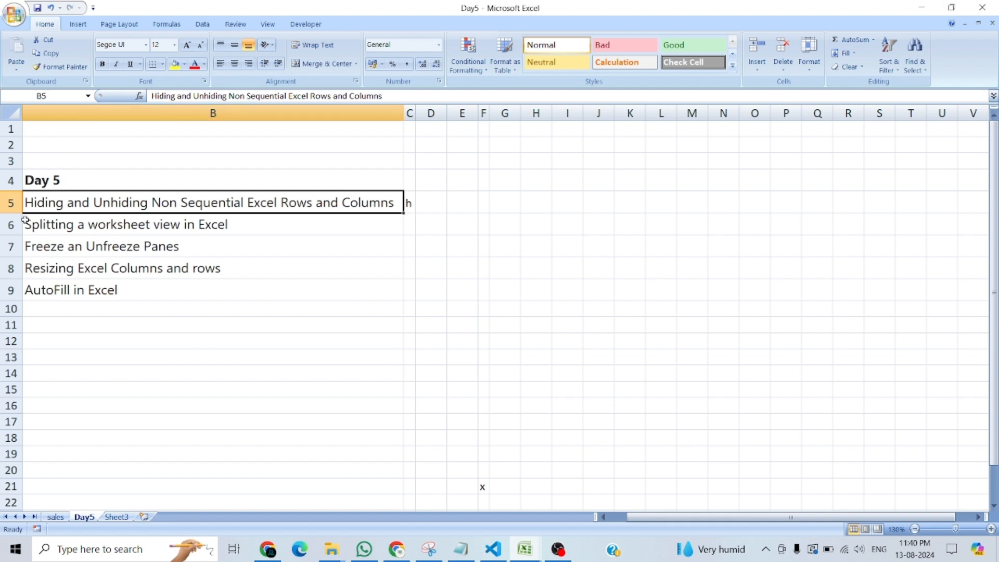
double_click(10, 213)
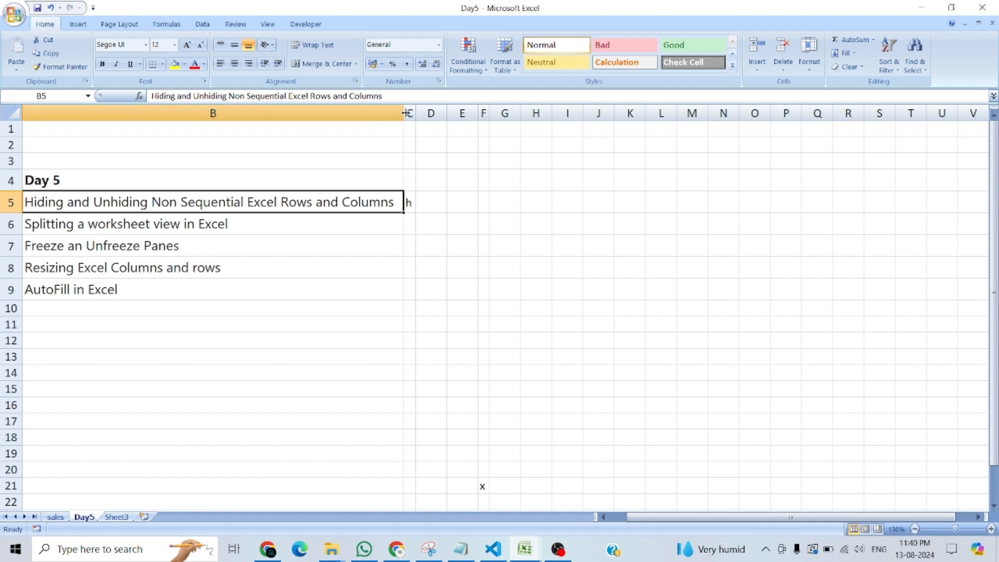
Resize columns B and C unevenly, and autofit all columns of the entire sheet at once, ending on cell K5.
drag(416, 113, 542, 113)
drag(402, 113, 307, 113)
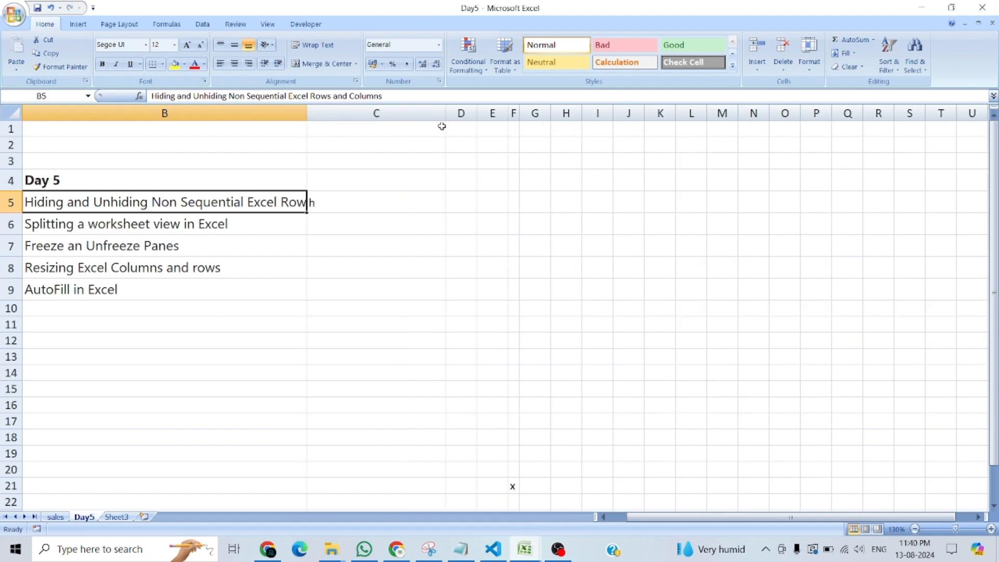
key(ctrl+a)
key(ctrl+a)
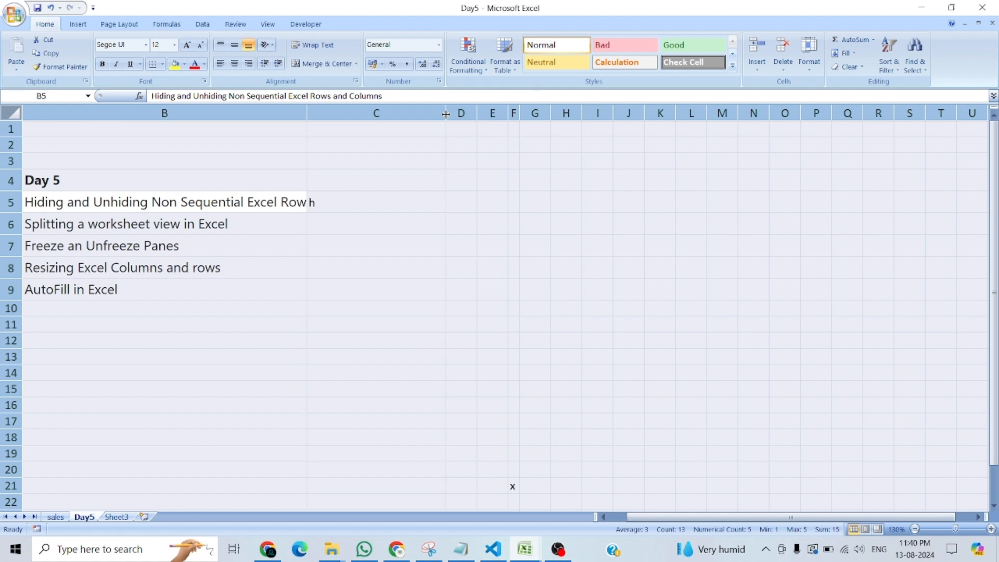
double_click(446, 114)
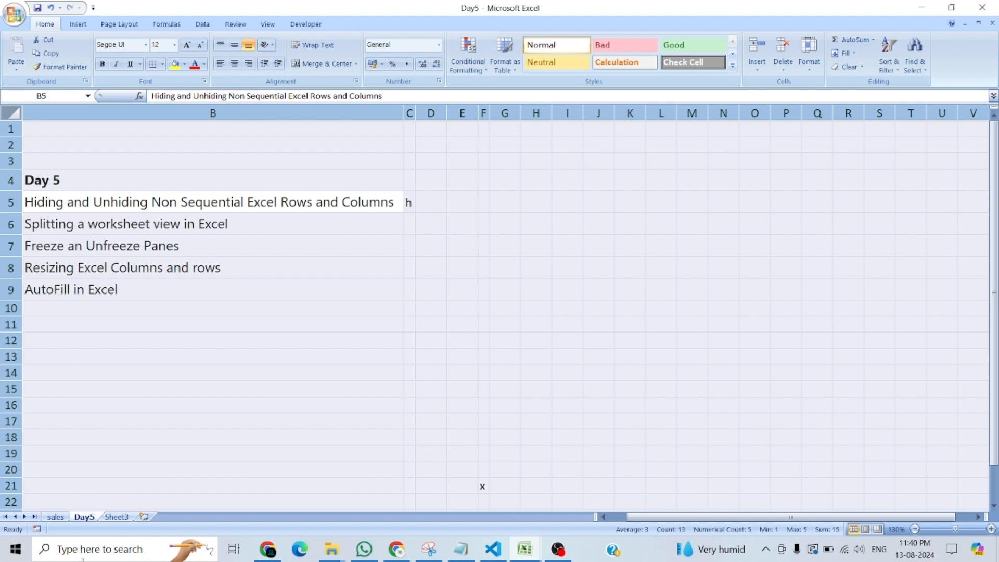
click(635, 204)
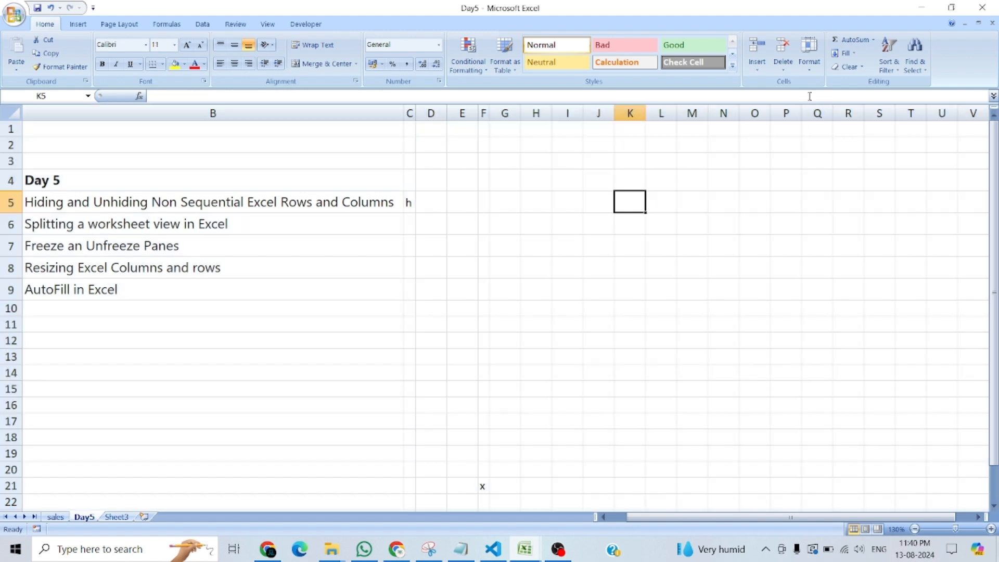
Examine the Format command's cell size options and its Hide & Unhide choices without applying any of them.
click(809, 55)
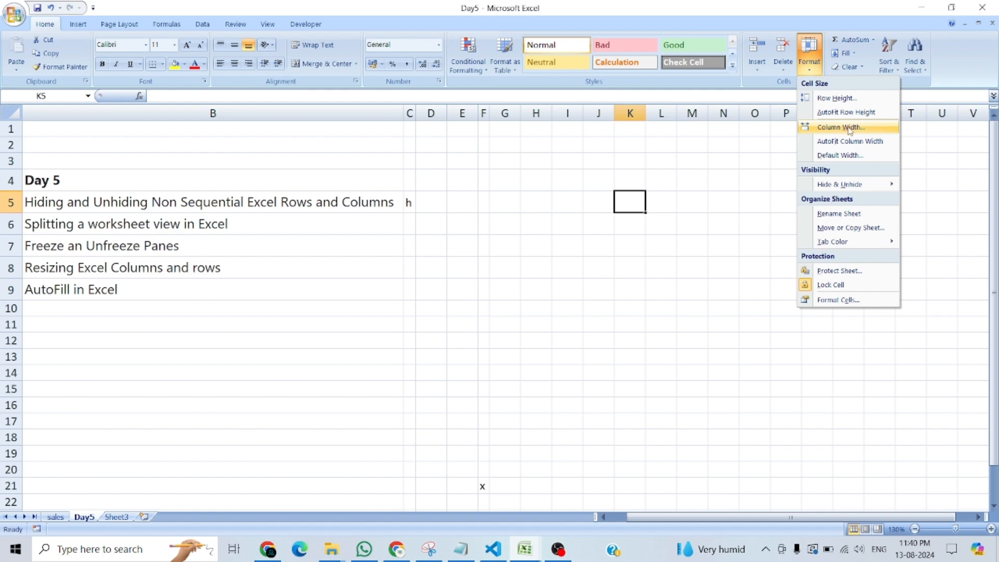
mouse_move(883, 192)
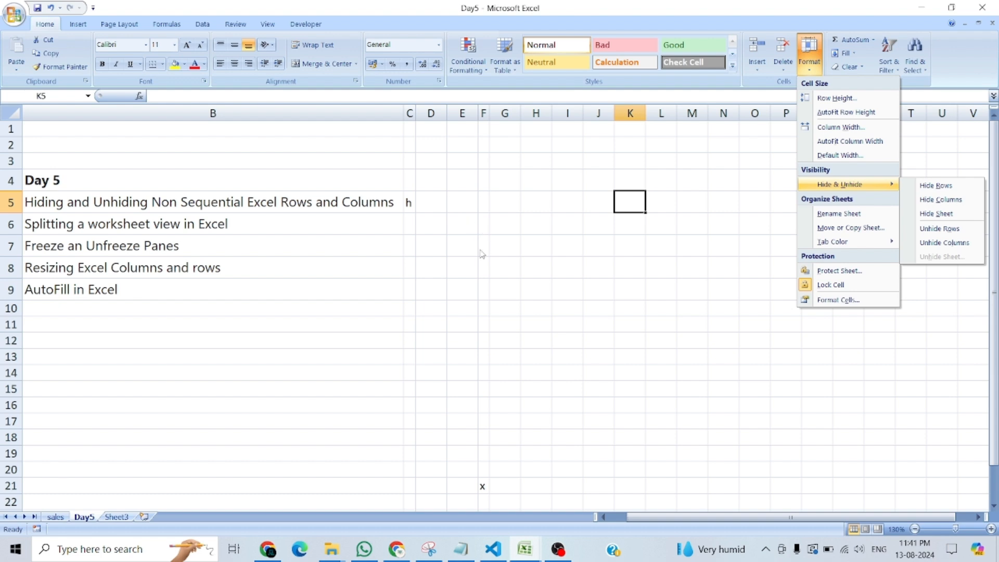
click(649, 382)
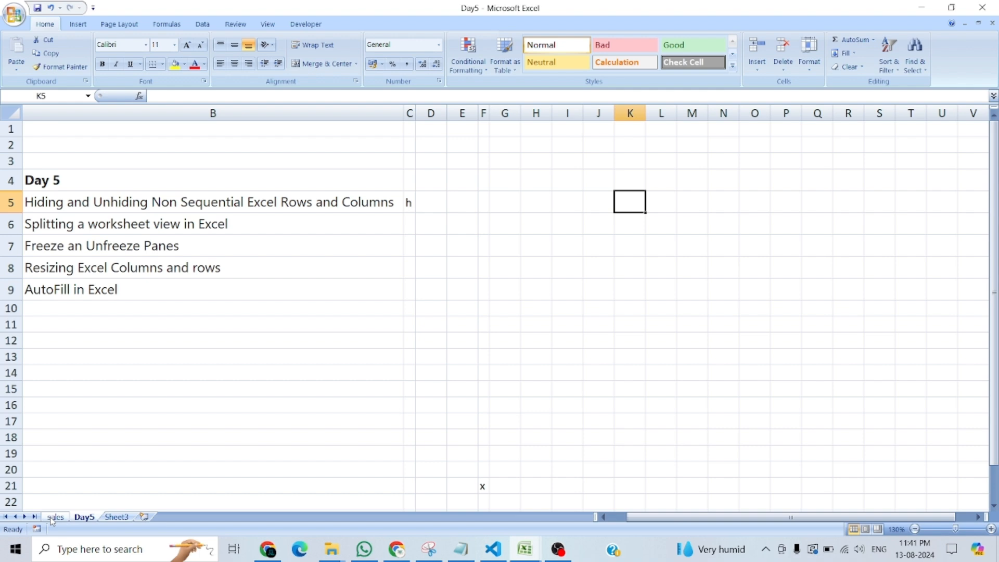
Review the Day 5 topics cell by cell in column B, ending with the first four topics, B5:B8, selected.
click(170, 294)
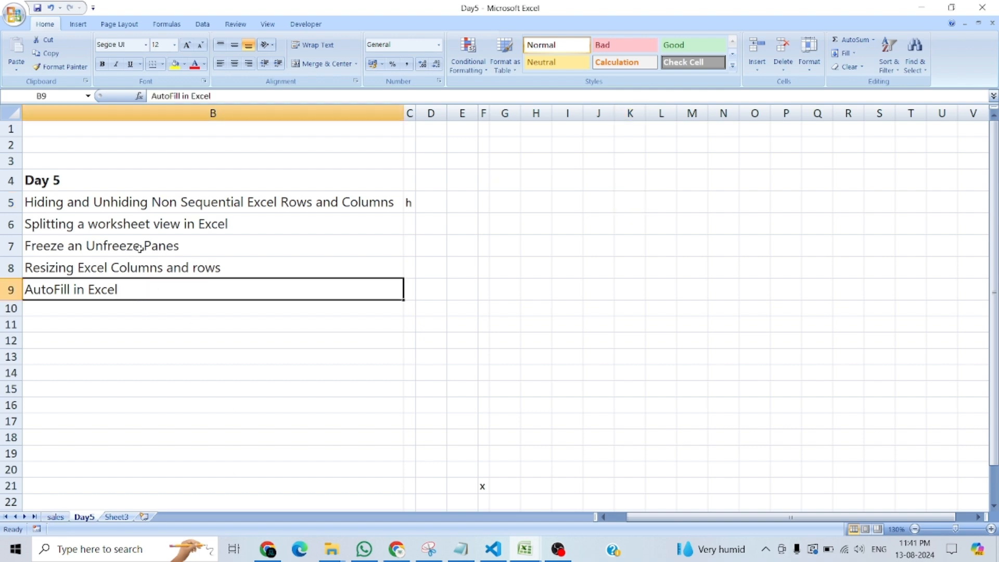
click(115, 205)
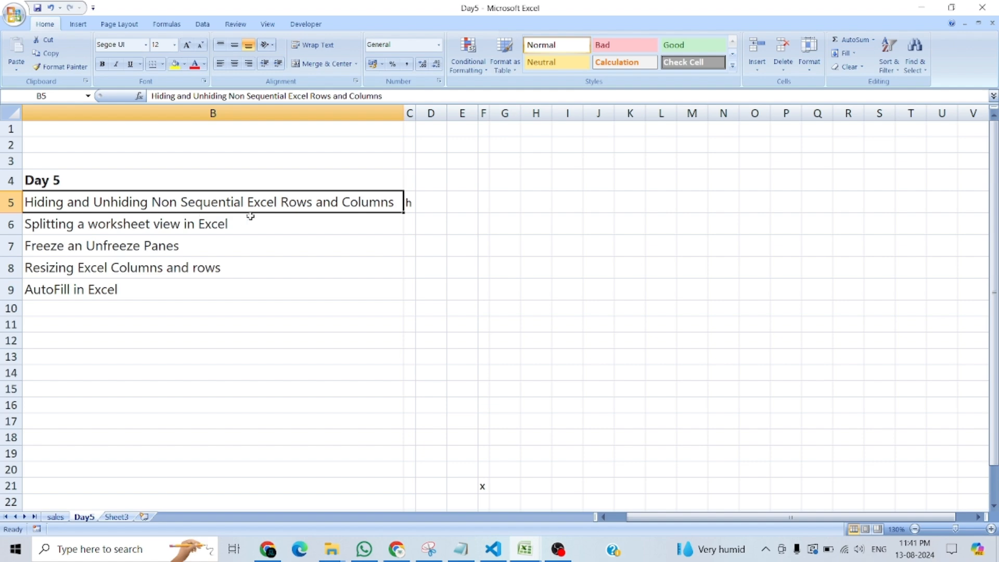
click(108, 229)
click(66, 246)
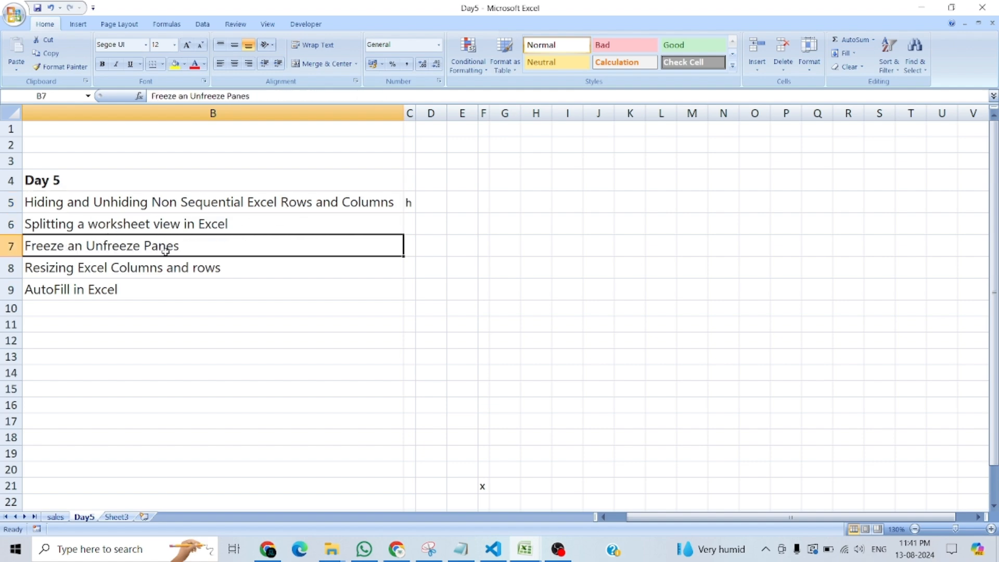
click(82, 268)
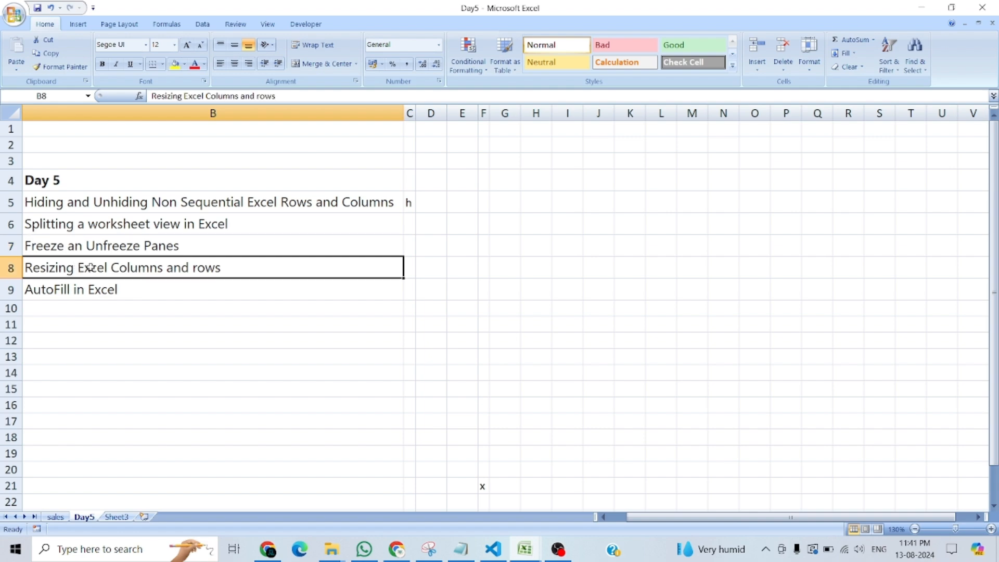
drag(200, 198, 219, 274)
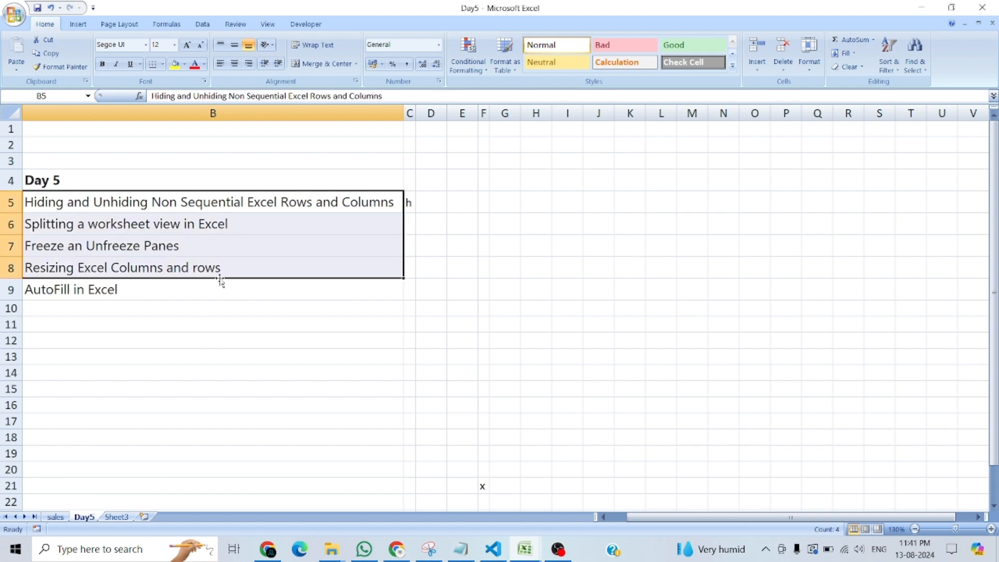
Look at the AutoFill topic in B9 and its number in A9, ending on the empty cell B10.
click(46, 293)
key(Left)
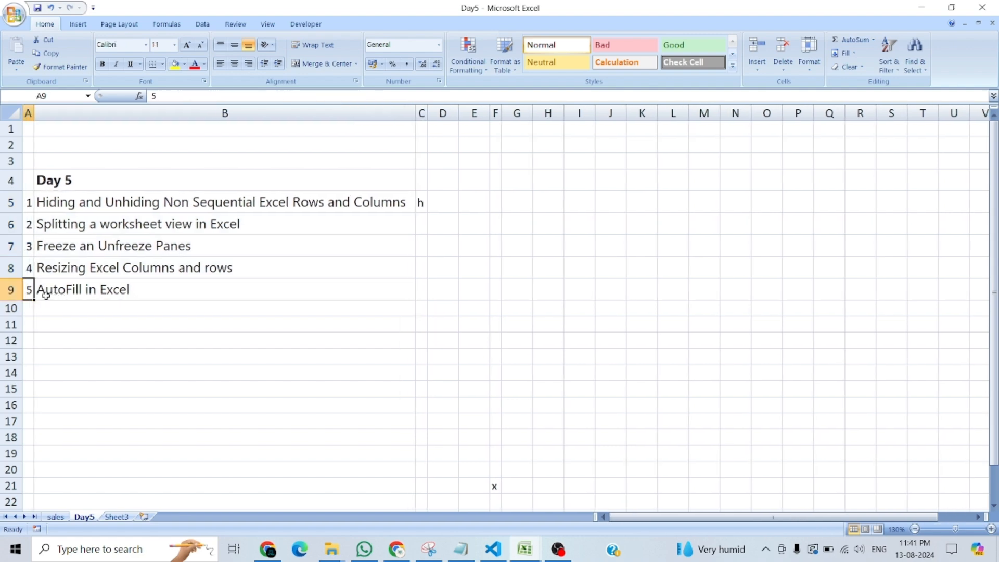
click(60, 292)
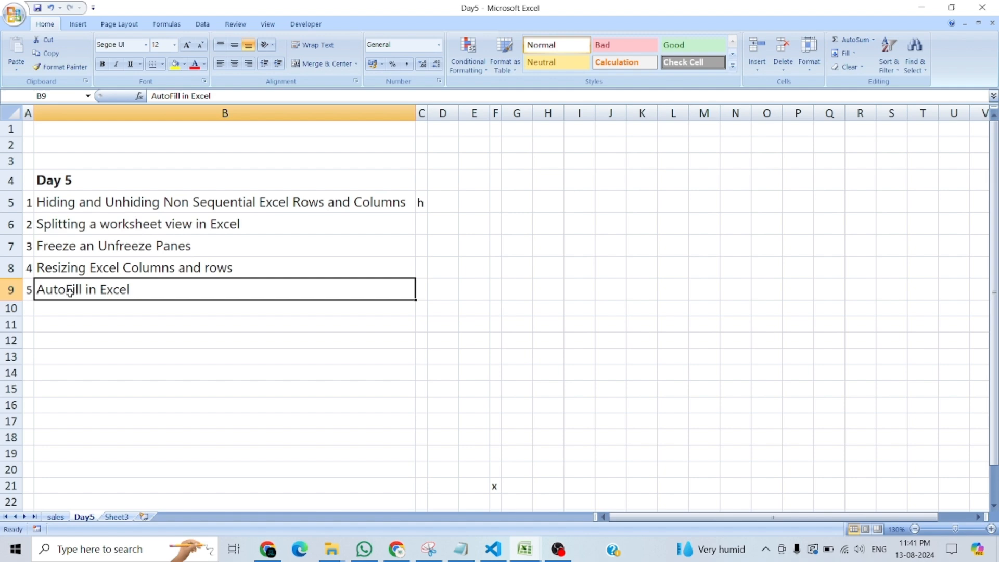
click(59, 337)
click(62, 292)
click(52, 309)
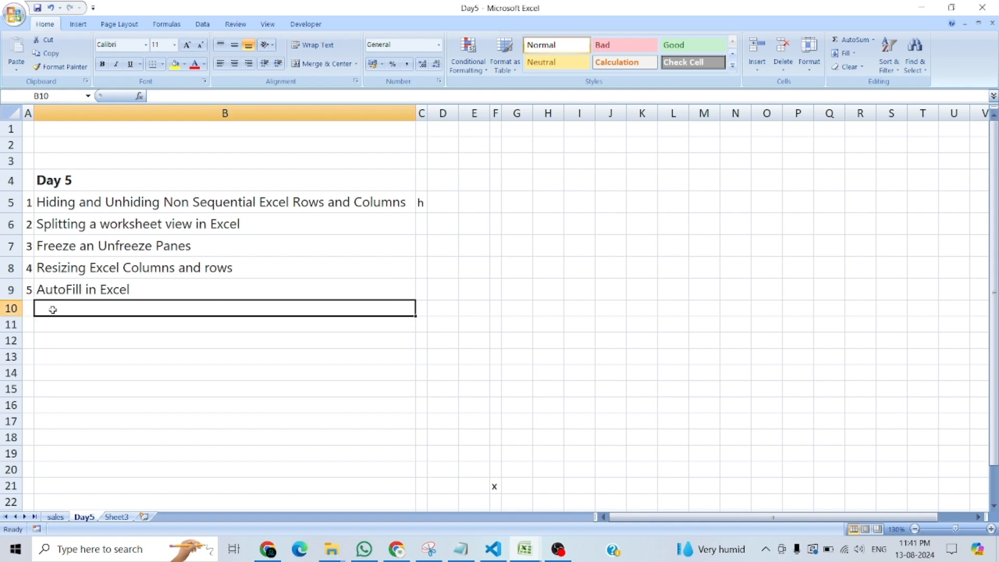